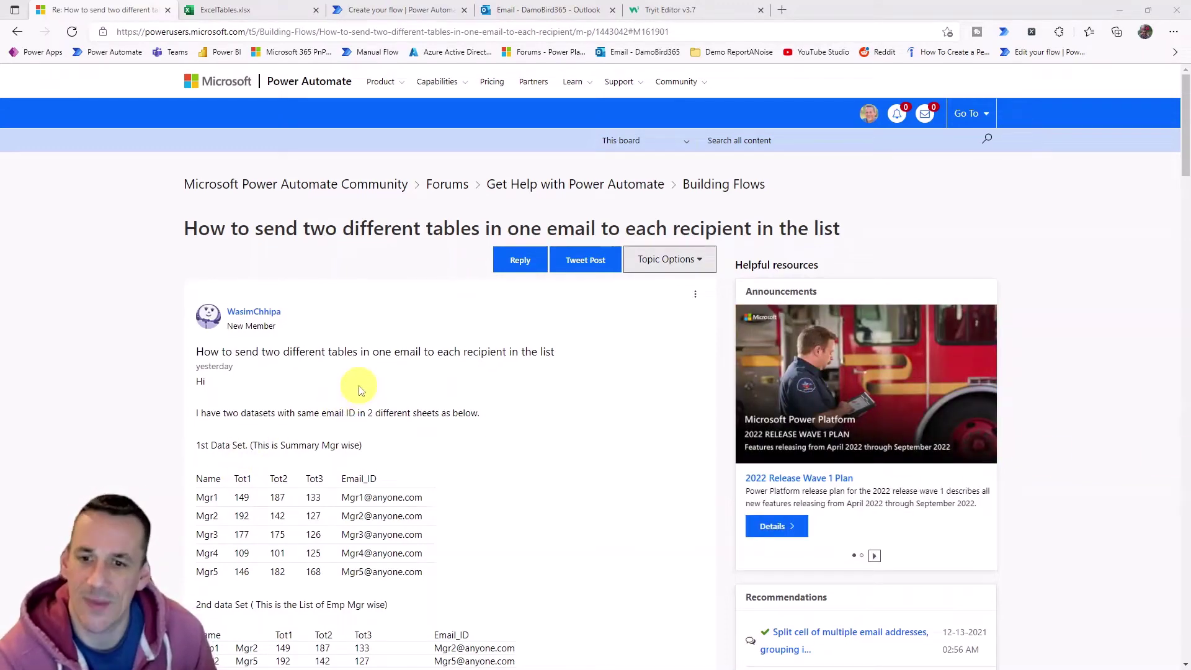
# Select the post's first data set, the manager table with Name, Tot1–Tot3 and Email_ID columns.
pyautogui.scroll(-3, 359, 390)
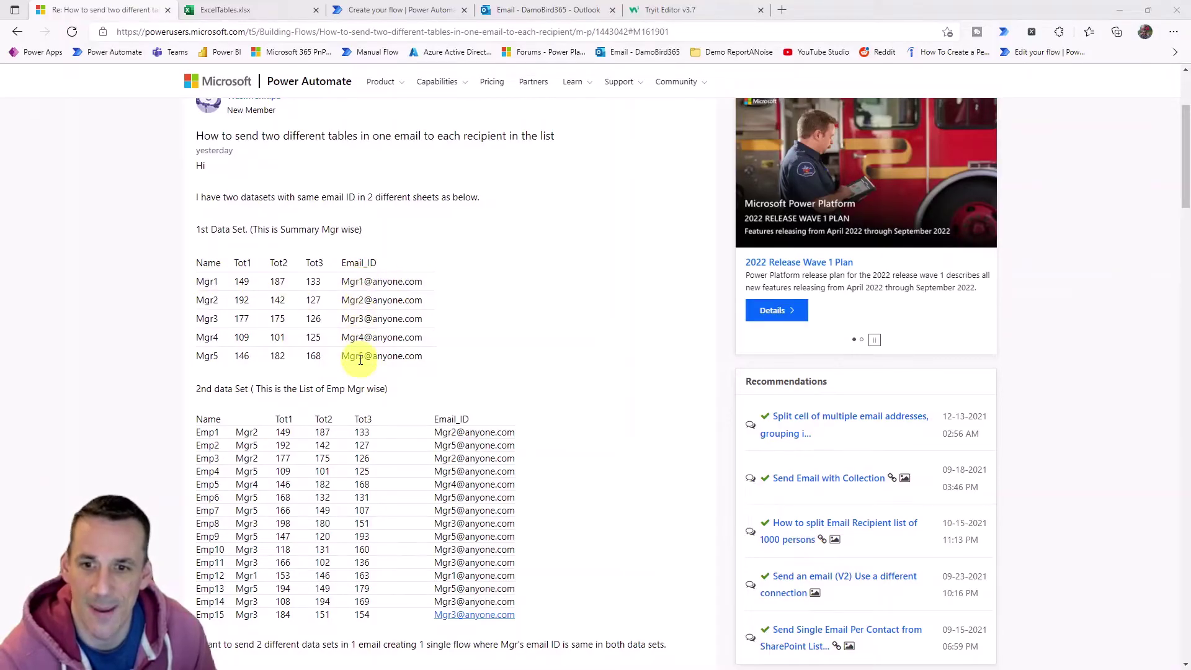
pyautogui.scroll(-3, 289, 274)
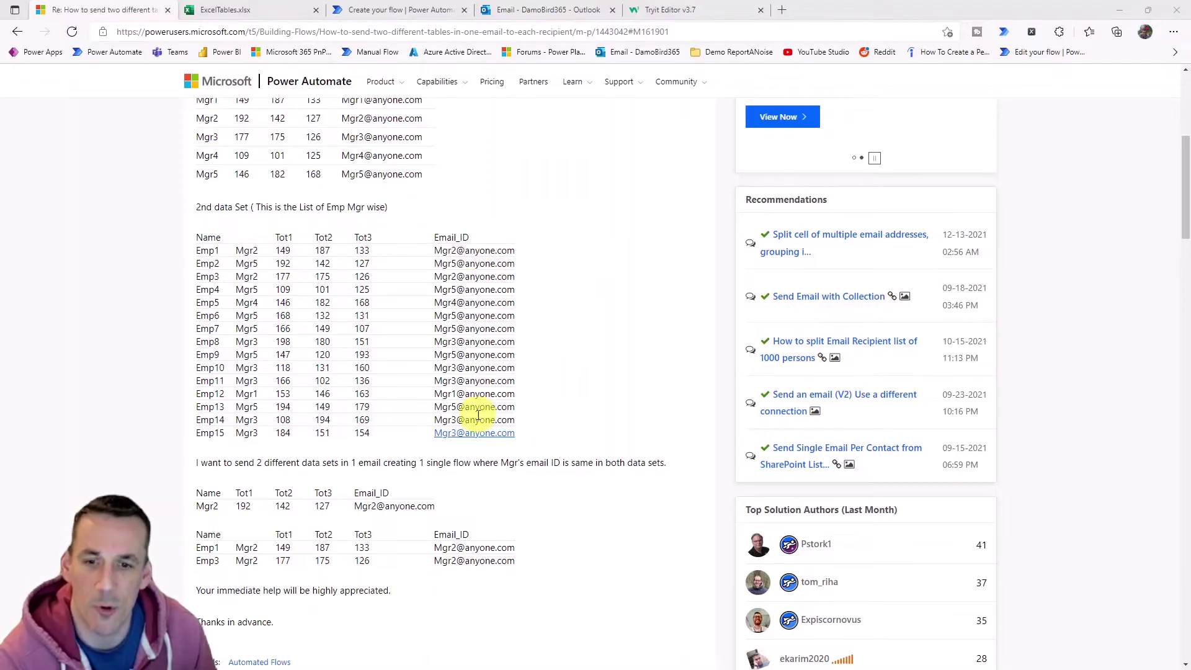
pyautogui.scroll(-2, 391, 205)
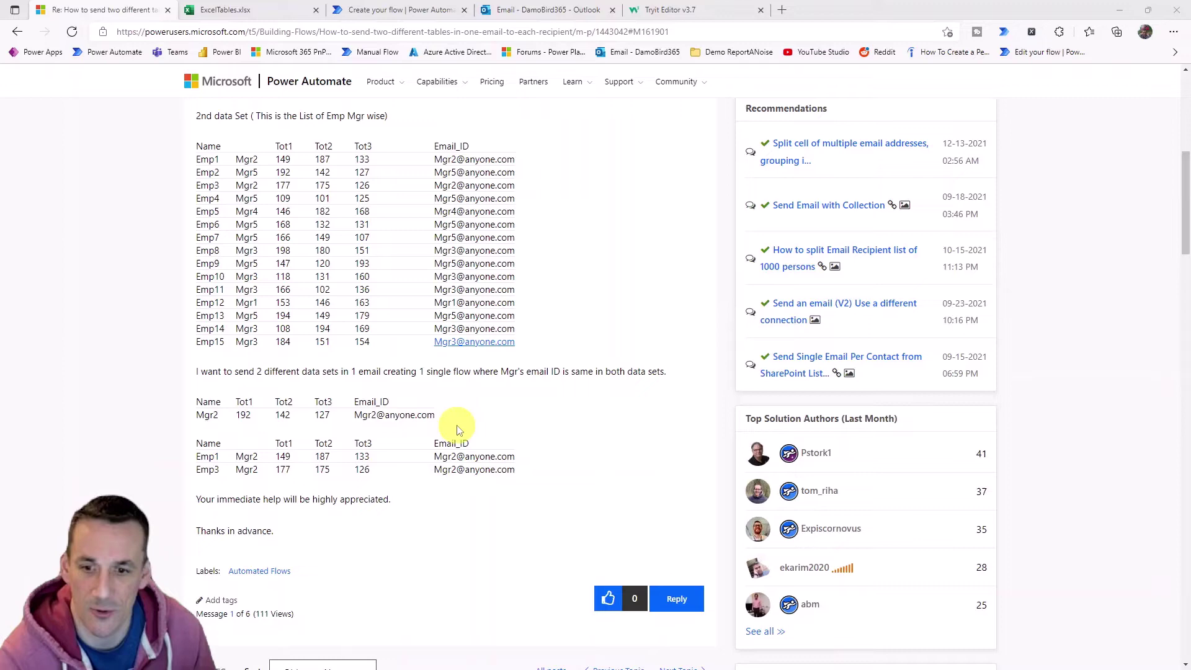
pyautogui.scroll(7, 468, 422)
pyautogui.scroll(1, 459, 410)
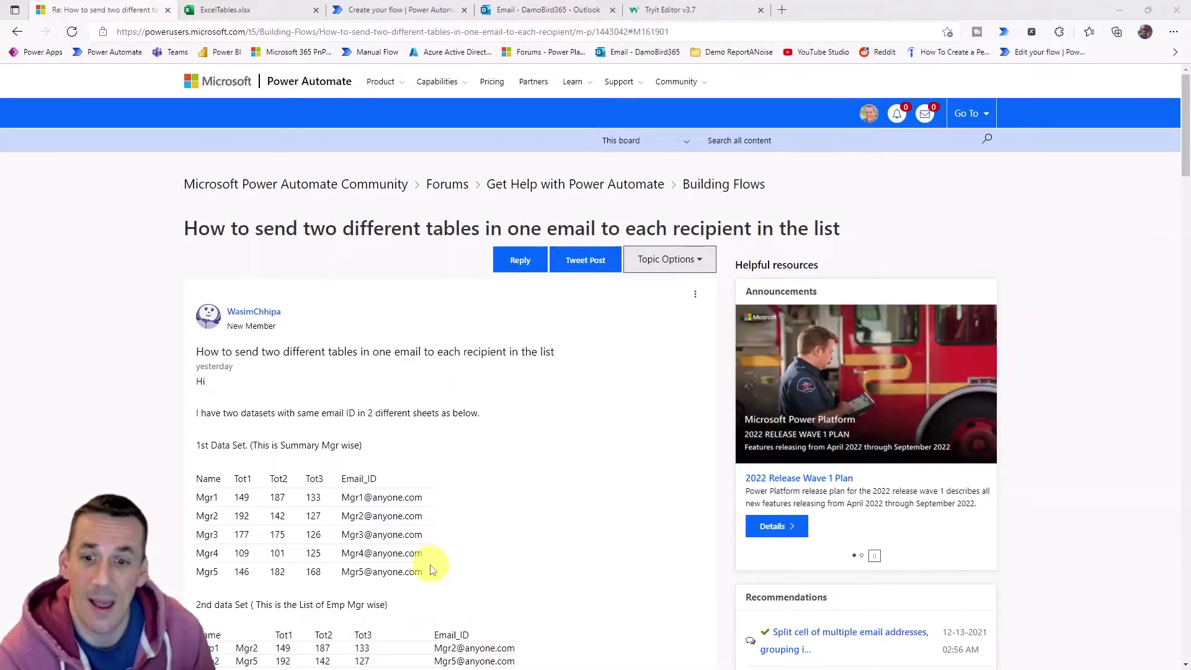
pyautogui.moveTo(424, 574); pyautogui.dragTo(194, 506)
pyautogui.hotkey('ctrl', 'c')
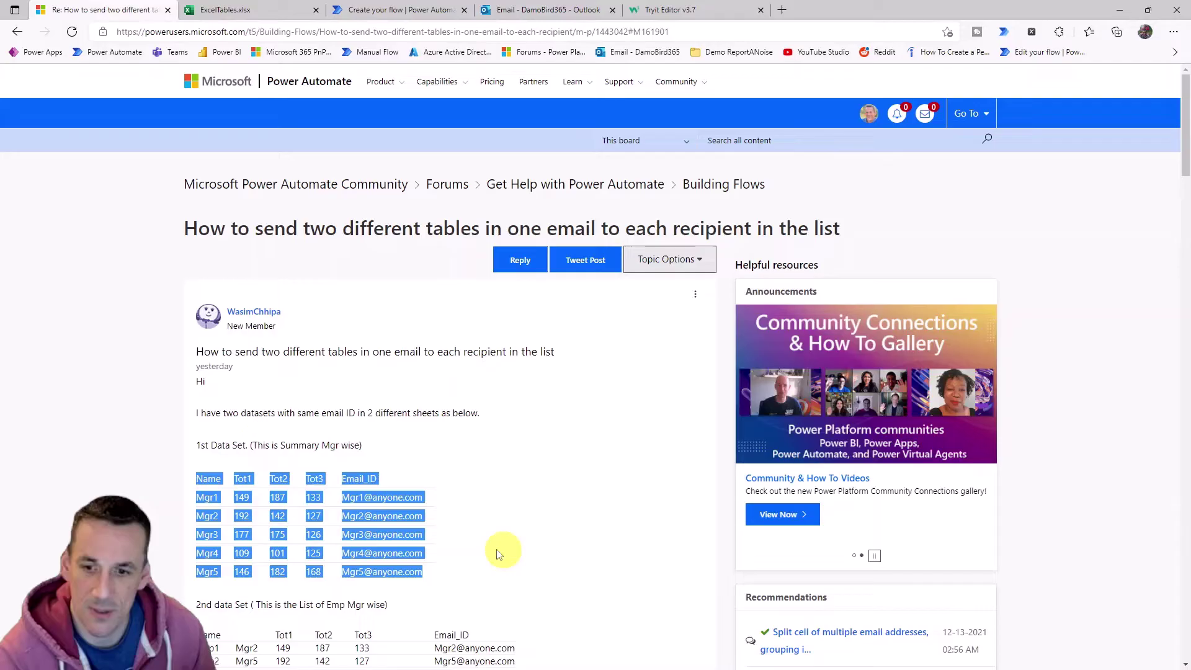
# Paste the manager data into A1 of ExcelTables and make it a table with headers named Managers.
pyautogui.click(225, 9)
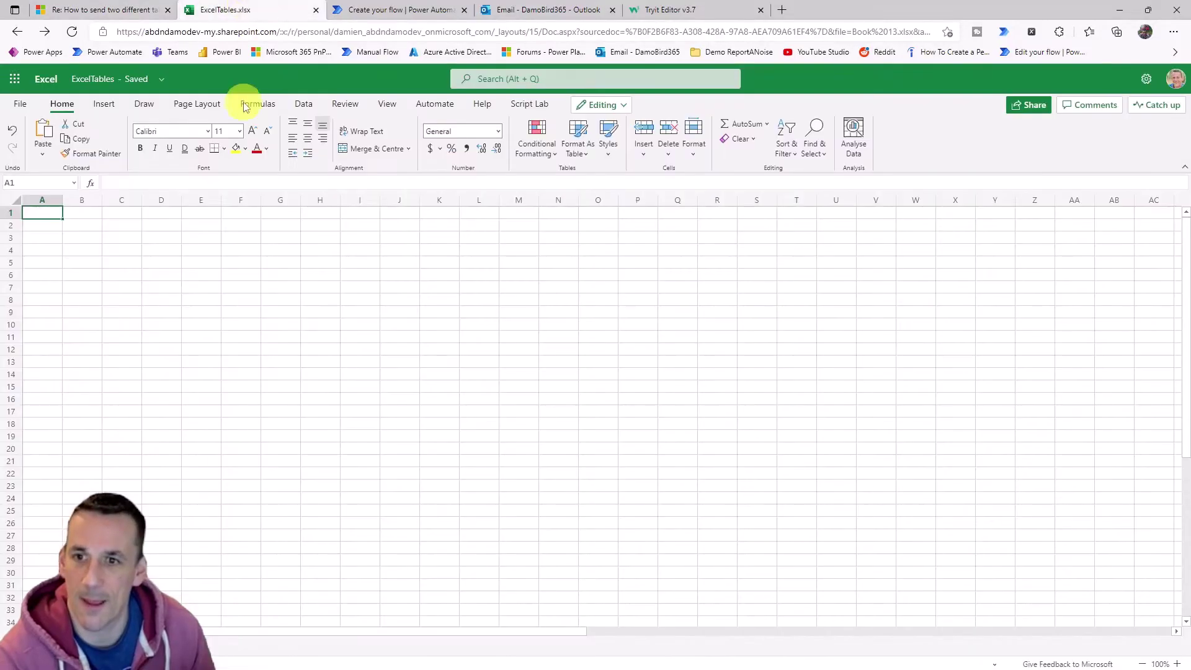
pyautogui.hotkey('ctrl', 'v')
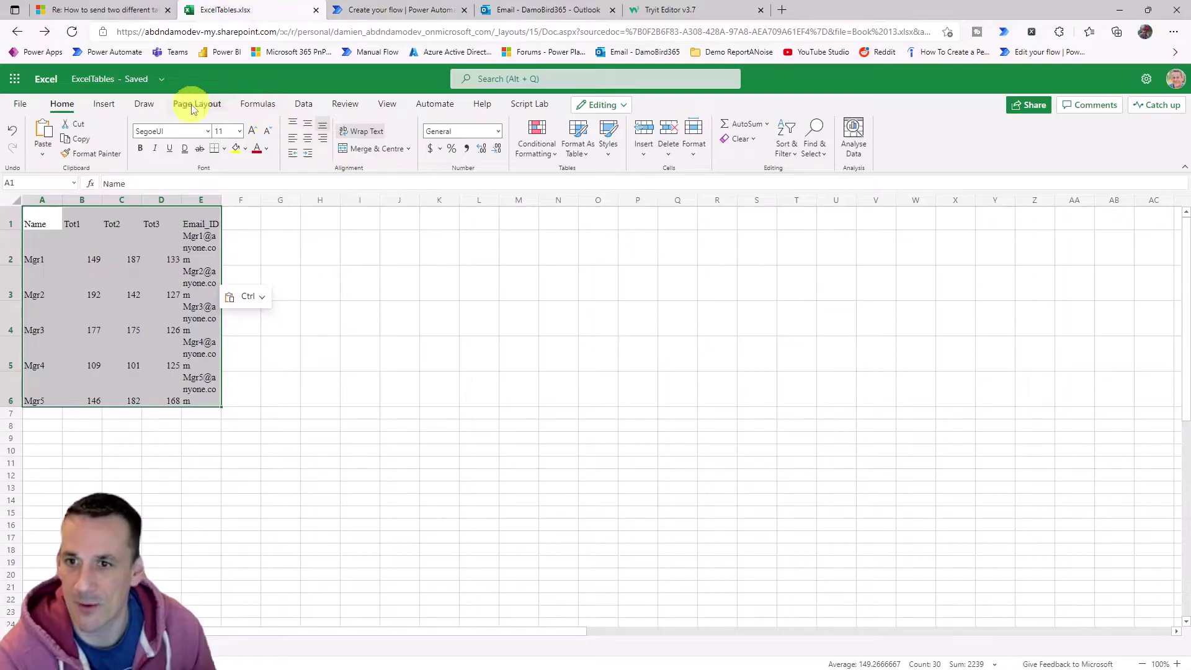
pyautogui.click(104, 106)
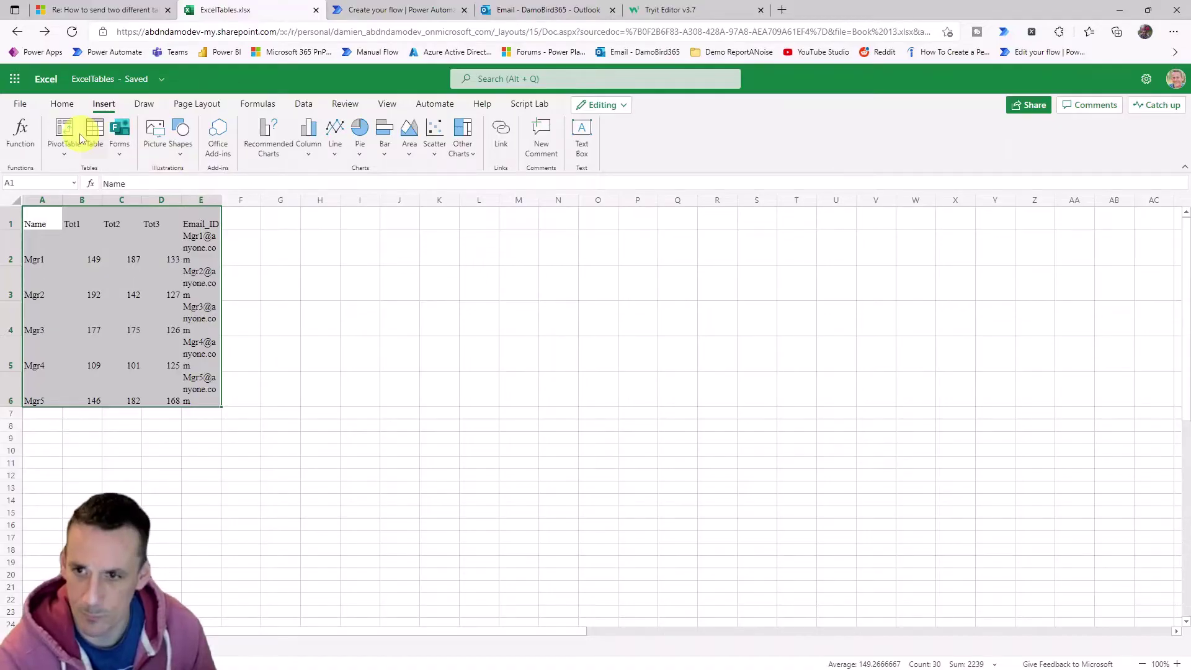
pyautogui.click(93, 135)
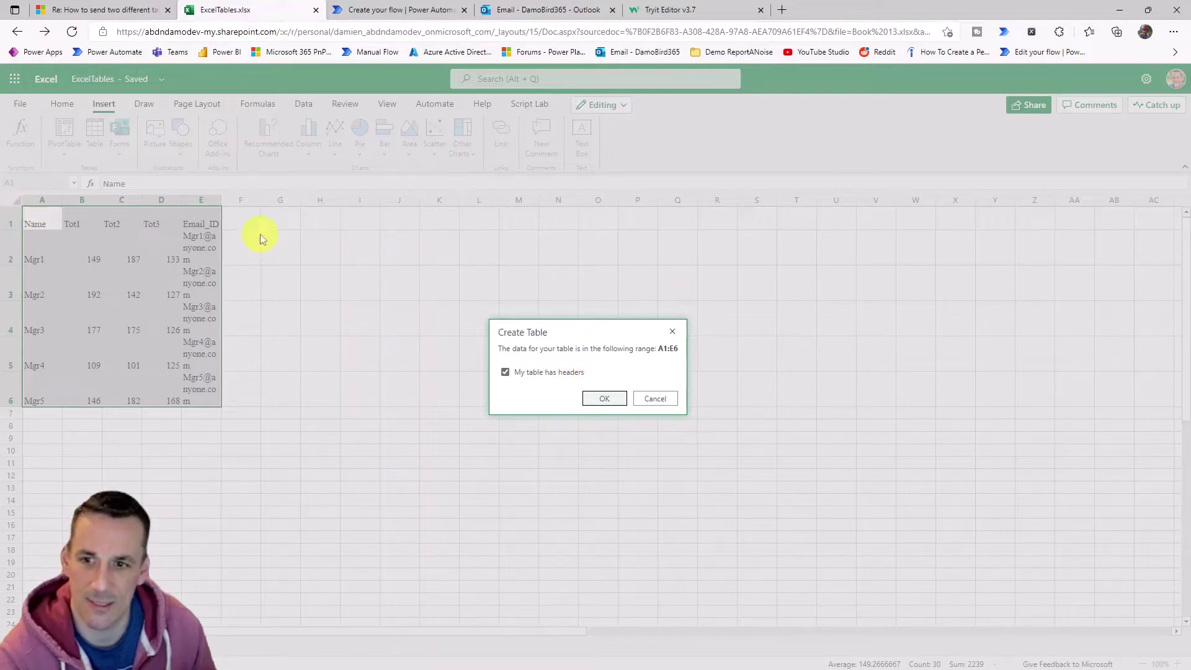
pyautogui.click(604, 399)
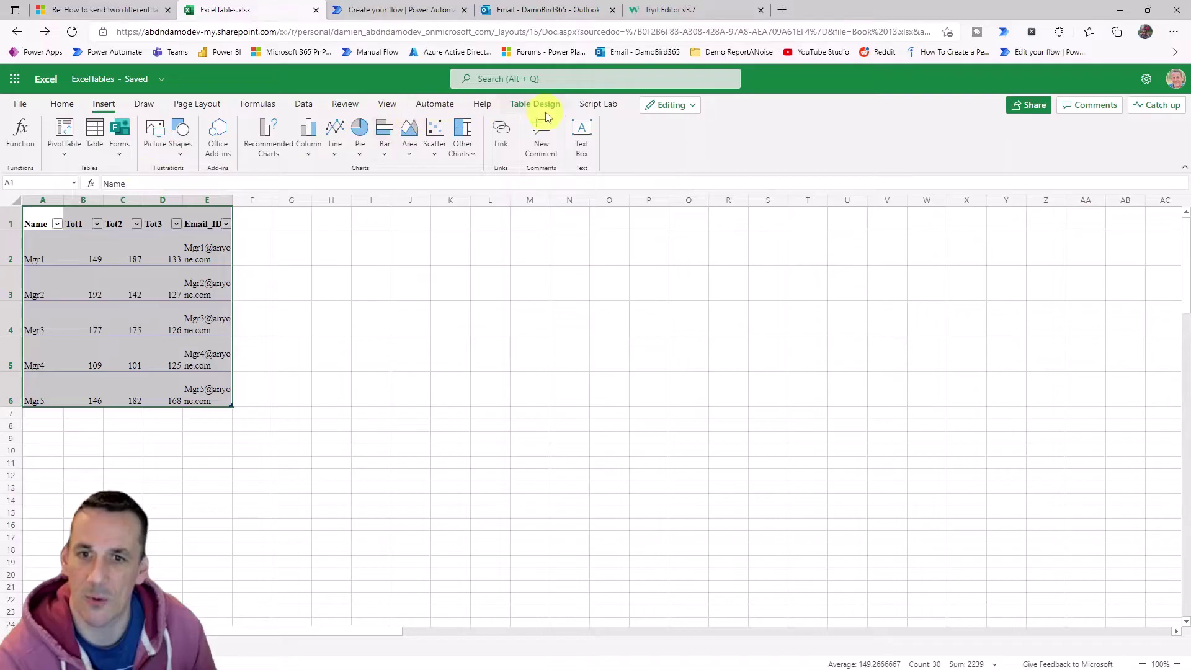
pyautogui.click(527, 118)
pyautogui.click(47, 125)
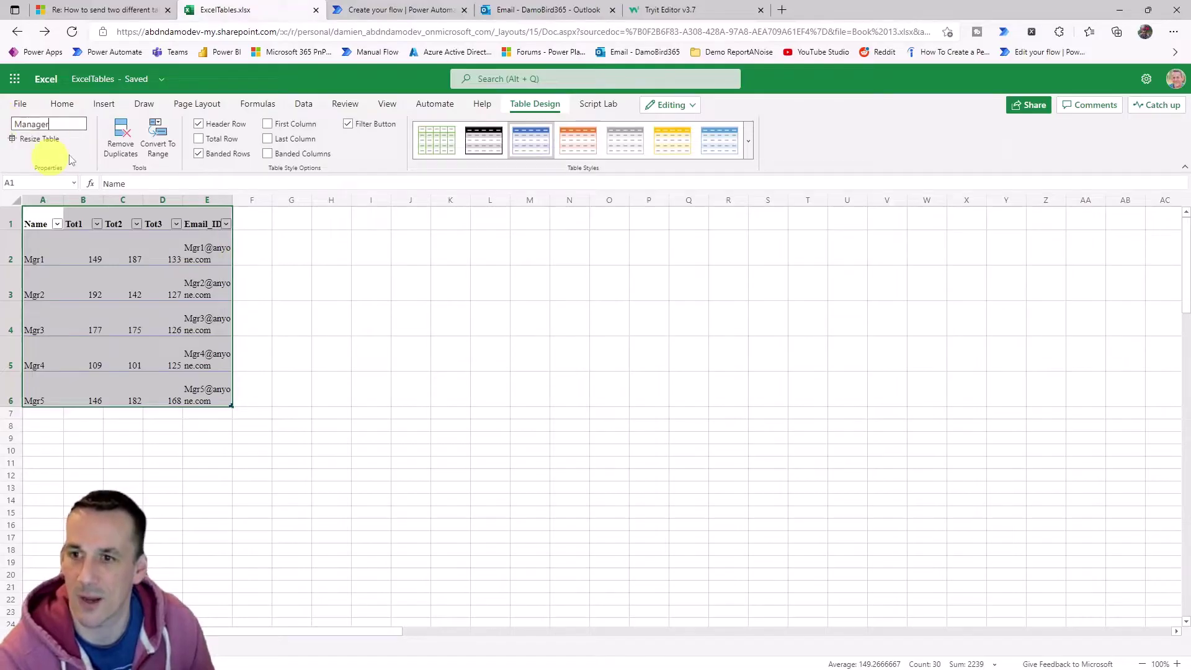
pyautogui.click(332, 328)
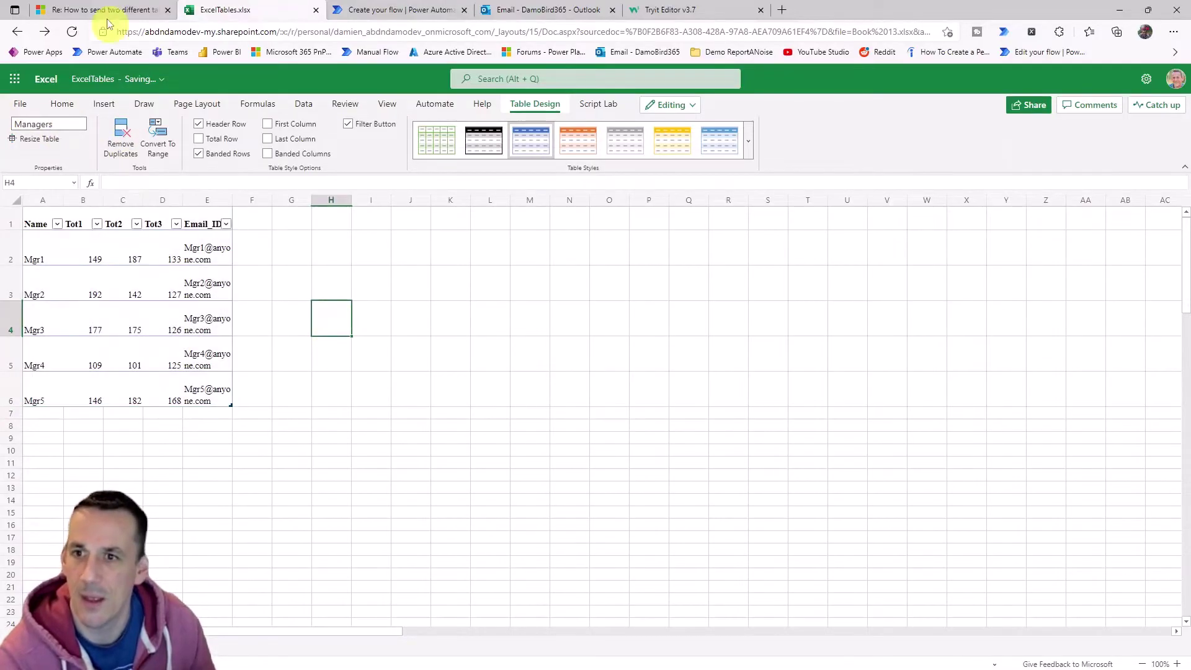
# Copy the second data set, the employee rows, from the forum post.
pyautogui.click(109, 8)
pyautogui.scroll(-5, 373, 519)
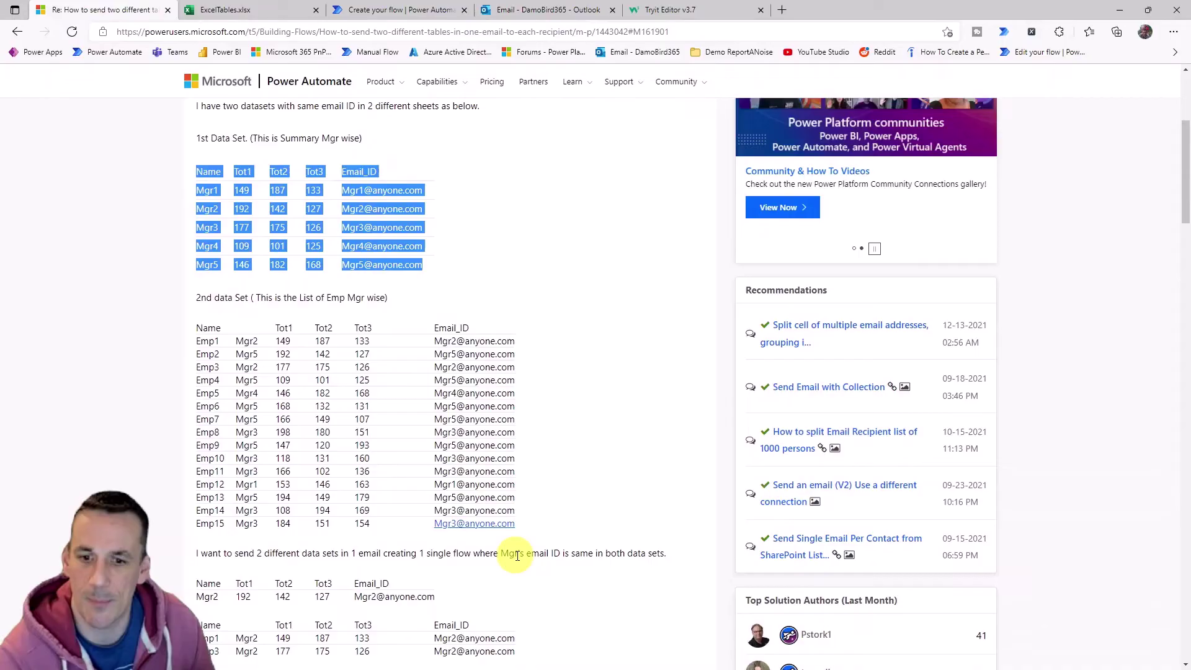
pyautogui.moveTo(536, 536); pyautogui.dragTo(549, 531)
pyautogui.click(186, 334)
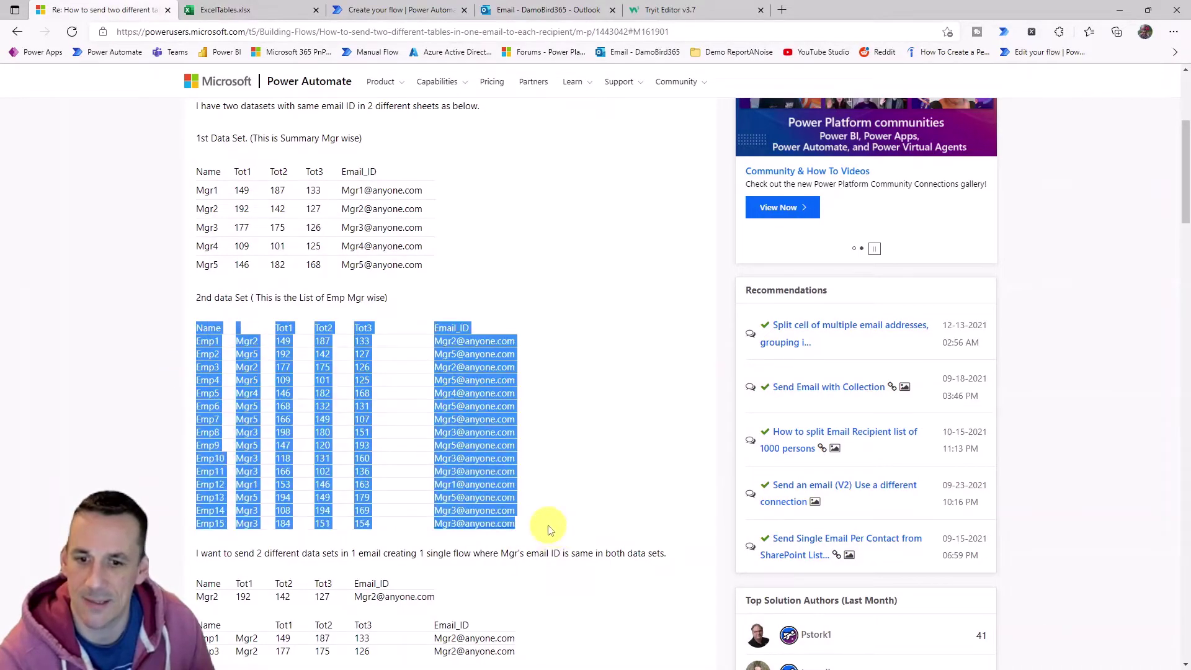
pyautogui.hotkey('ctrl', 'c')
# Paste the employee data at G1 and turn it into a table with headers named Data.
pyautogui.click(225, 10)
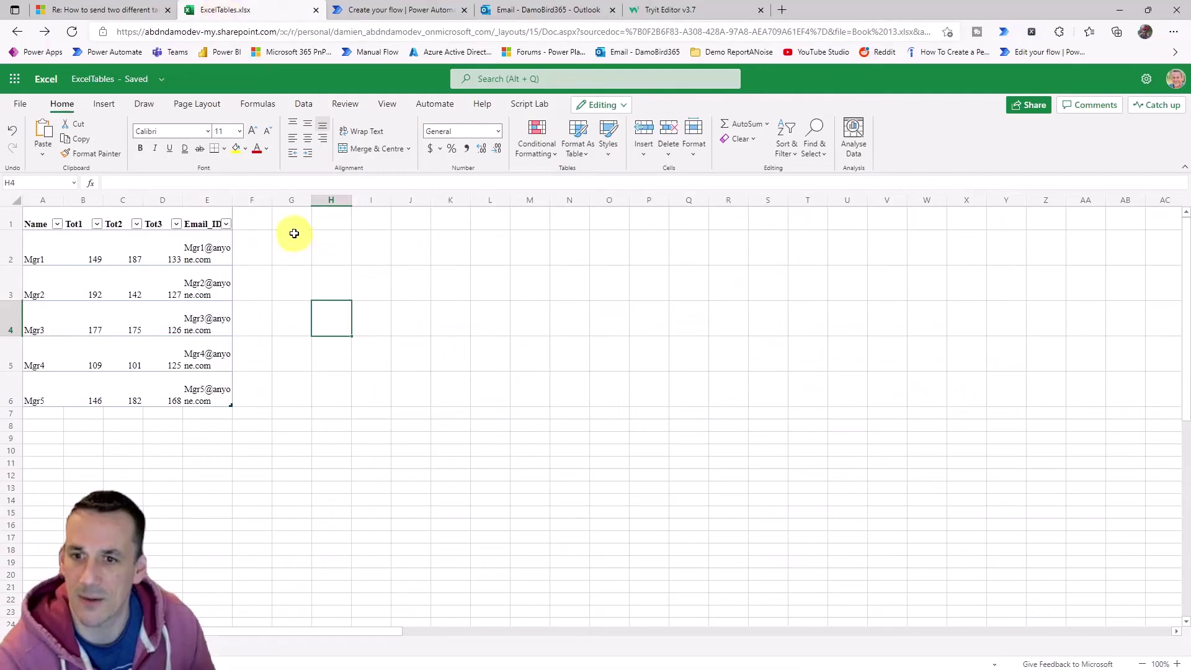
pyautogui.click(293, 224)
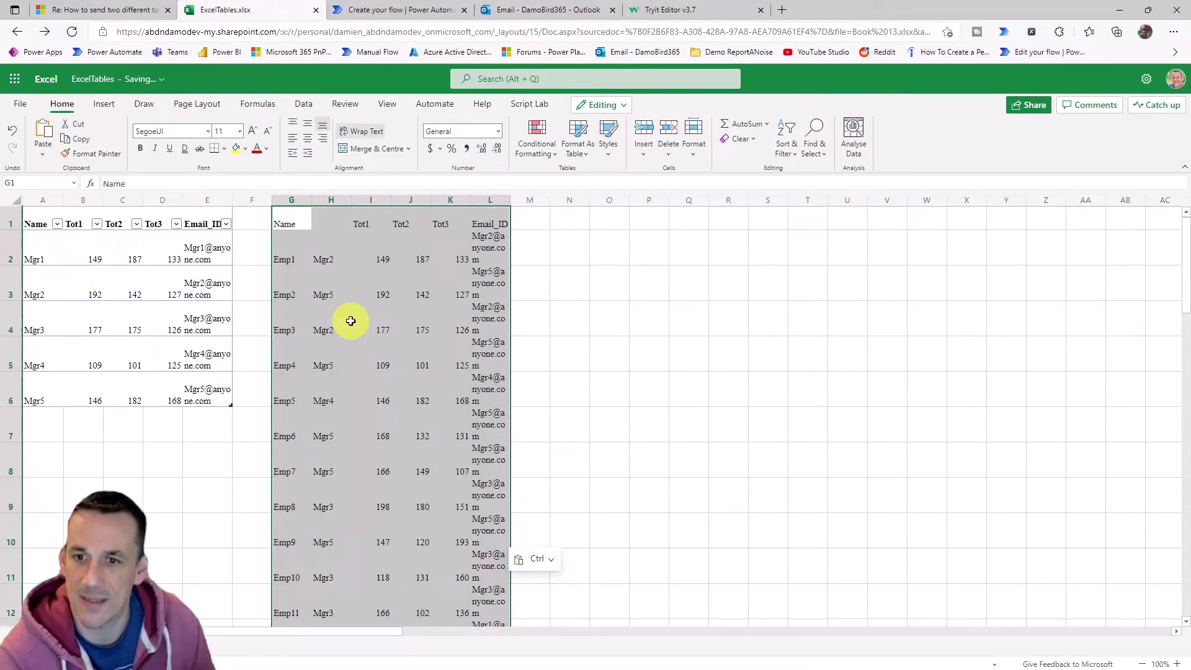
pyautogui.hotkey('ctrl', 'v')
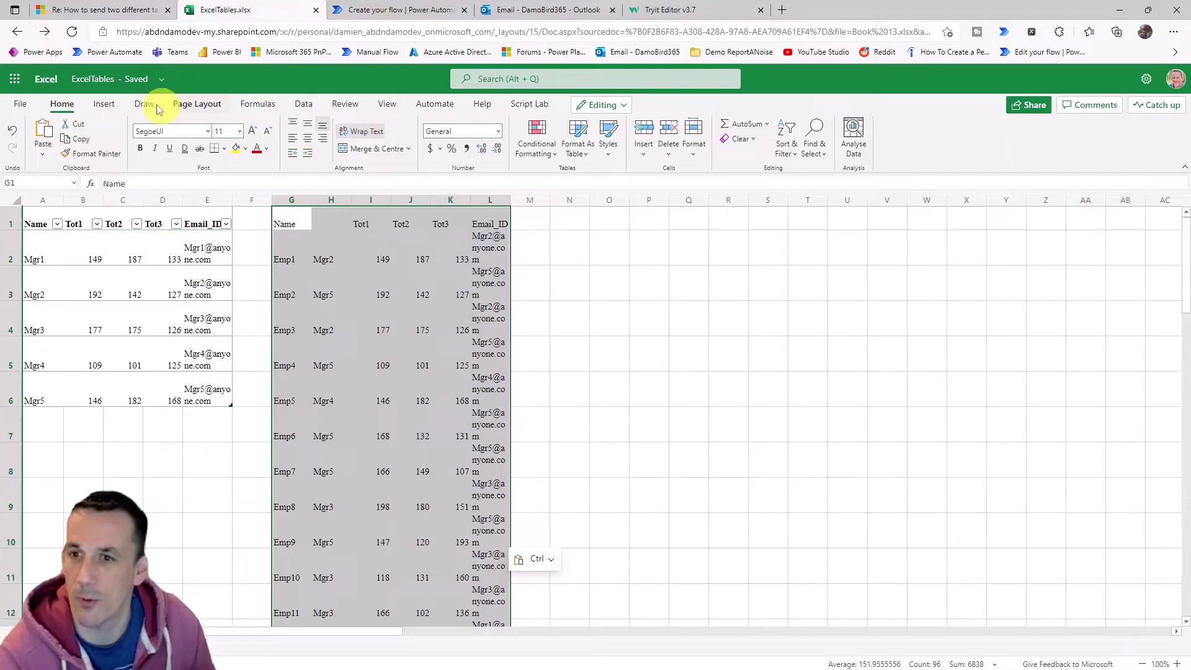
pyautogui.click(104, 104)
pyautogui.click(93, 136)
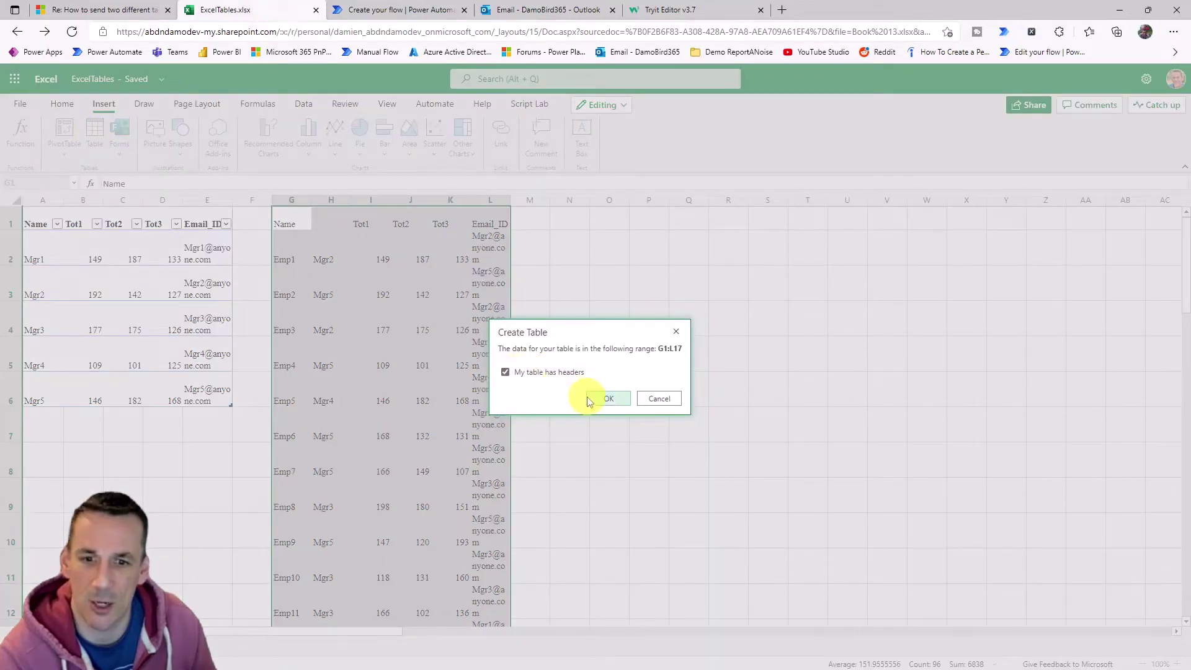
pyautogui.click(598, 399)
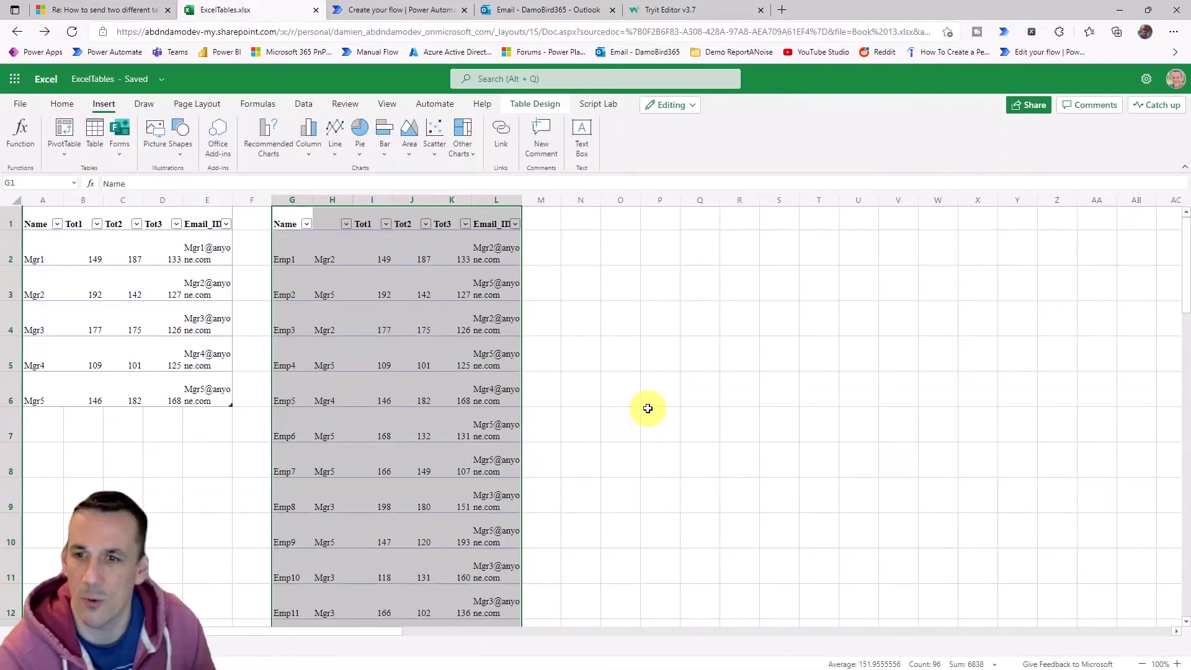
pyautogui.click(535, 104)
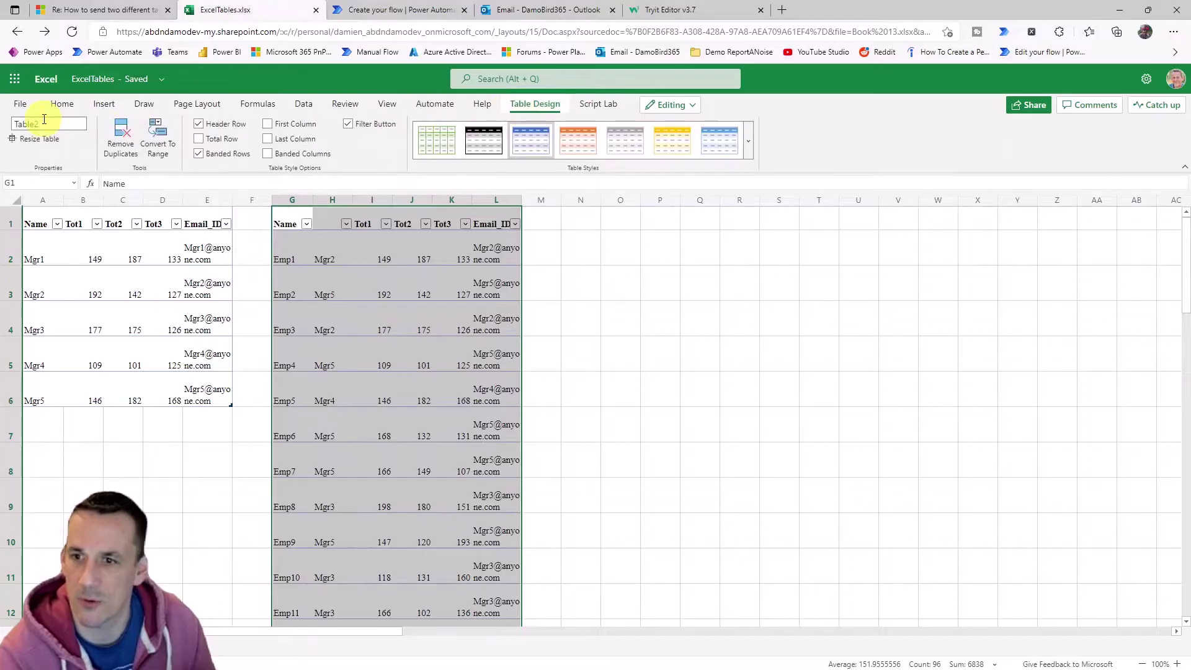
pyautogui.moveTo(43, 122); pyautogui.dragTo(2, 111)
pyautogui.write('Data')
pyautogui.press('Return')
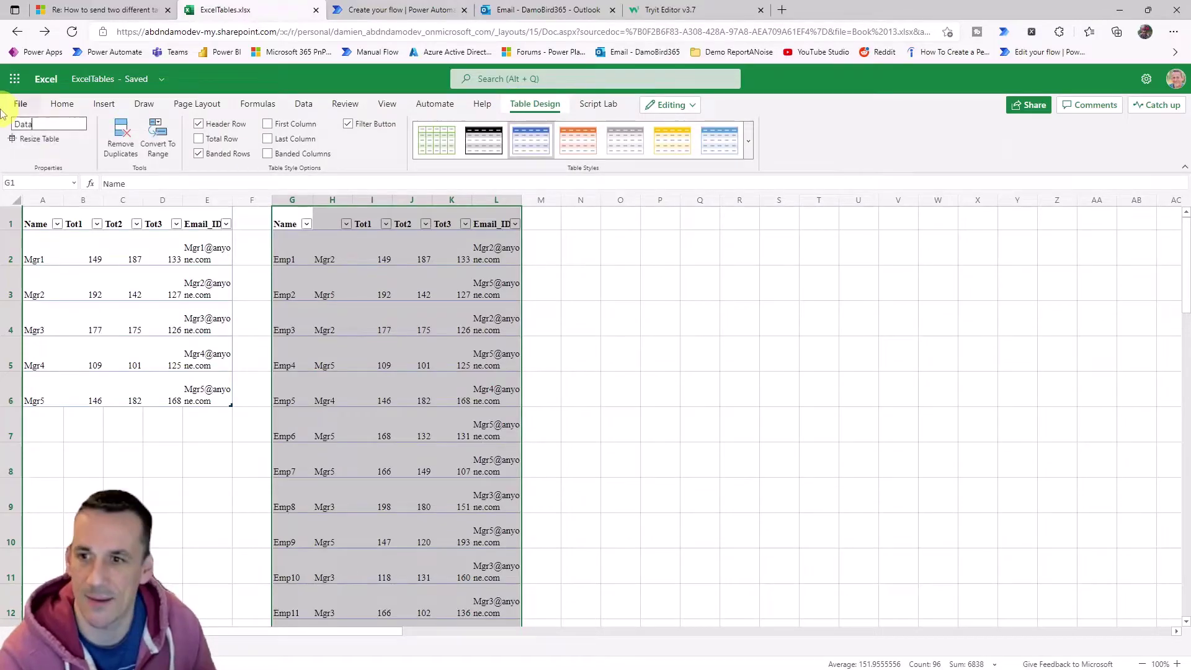
pyautogui.click(679, 350)
# Delete the empty row 17 from the Data table.
pyautogui.scroll(-5, 521, 311)
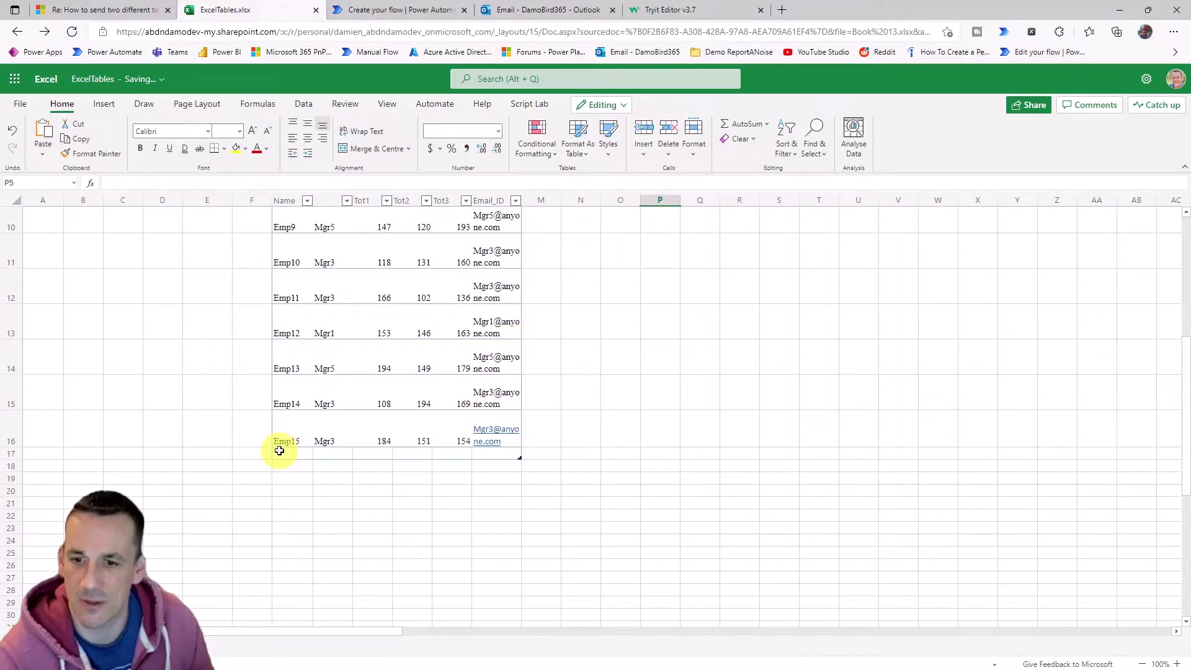
pyautogui.moveTo(279, 452); pyautogui.dragTo(505, 453)
pyautogui.rightClick(503, 452)
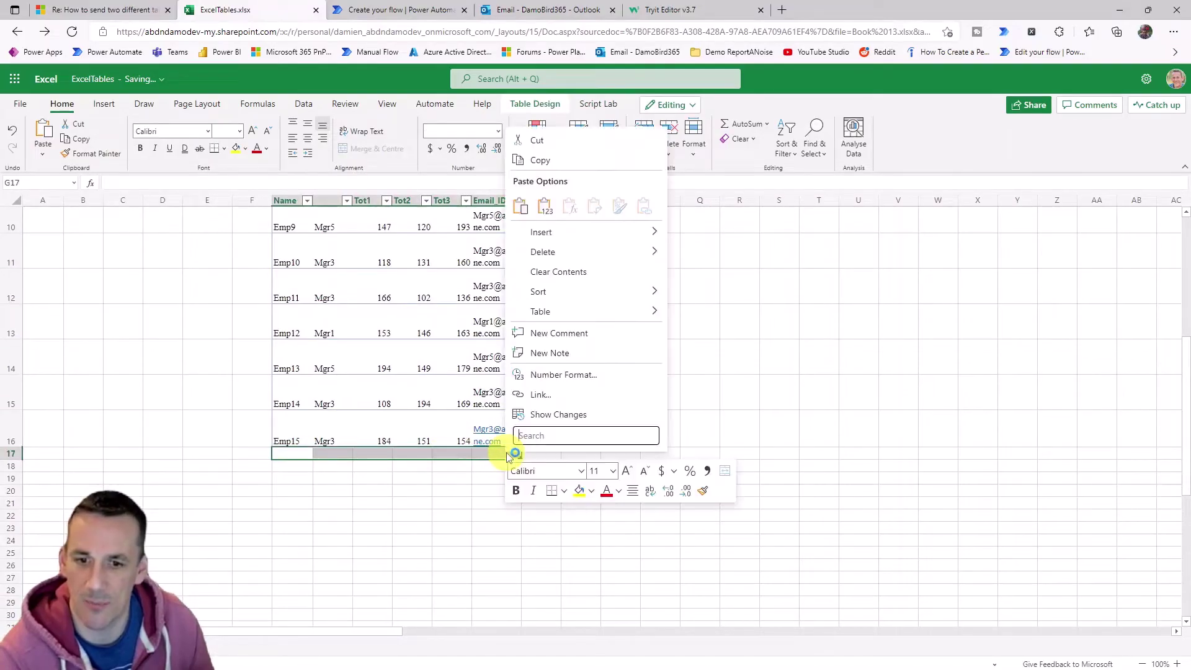
pyautogui.moveTo(583, 262)
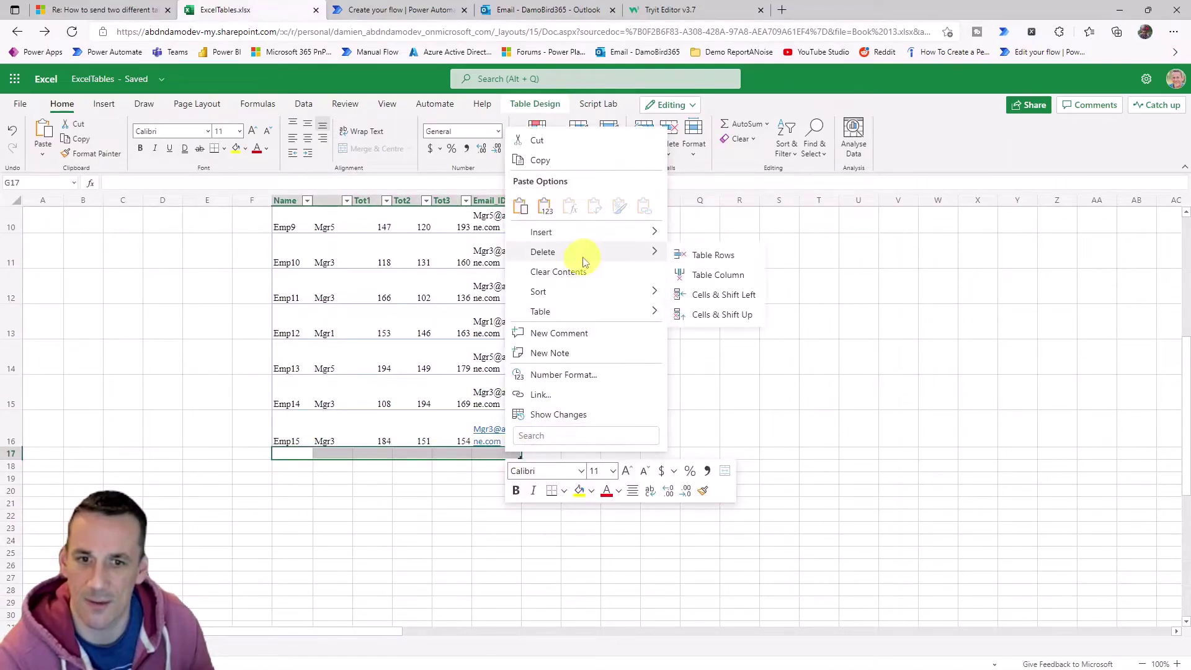
pyautogui.click(698, 257)
pyautogui.click(626, 382)
pyautogui.scroll(5, 710, 402)
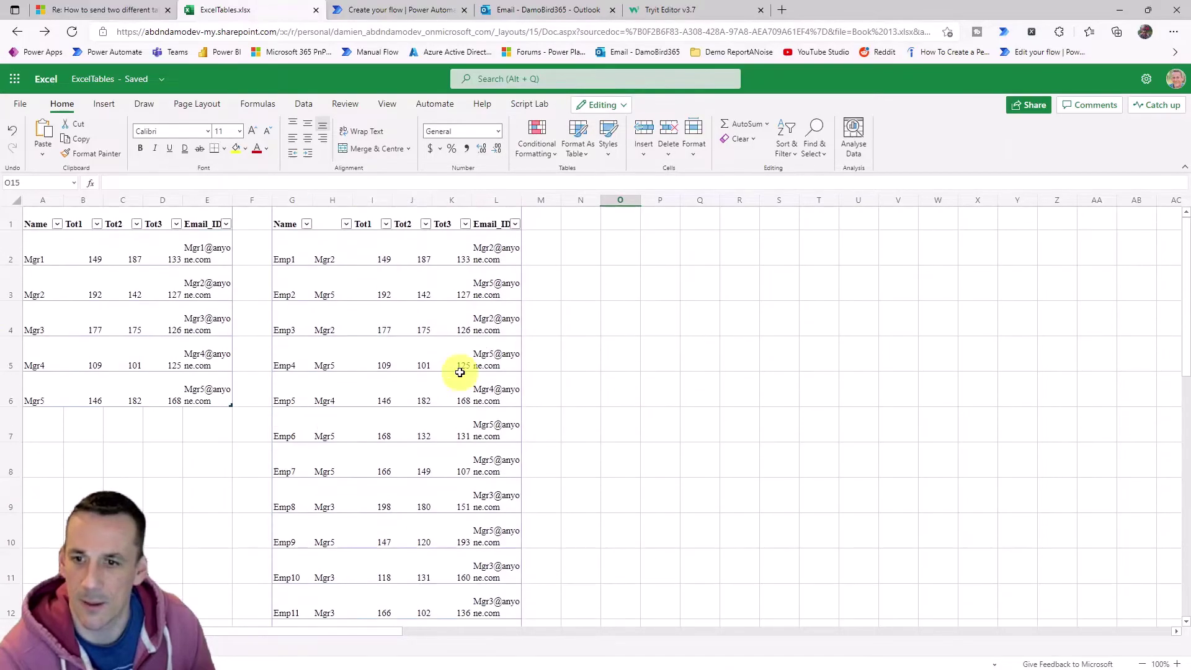
# Add a 'List rows present in a table' action using OneDrive for Business and the OneDrive library.
pyautogui.click(409, 18)
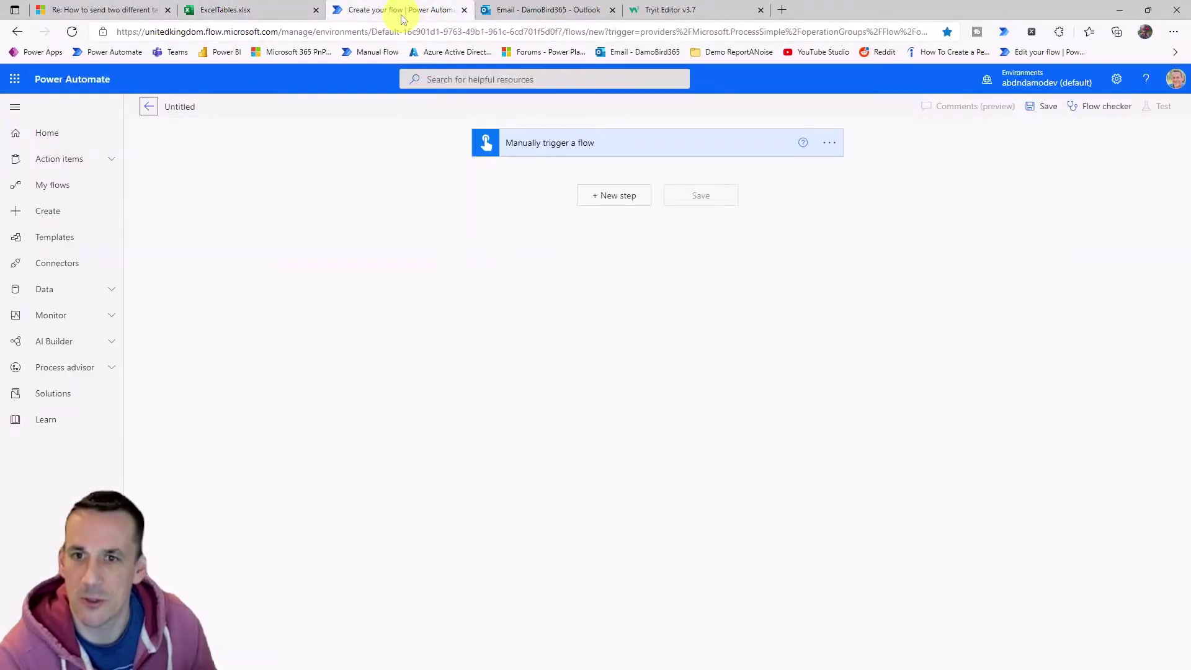
pyautogui.click(617, 196)
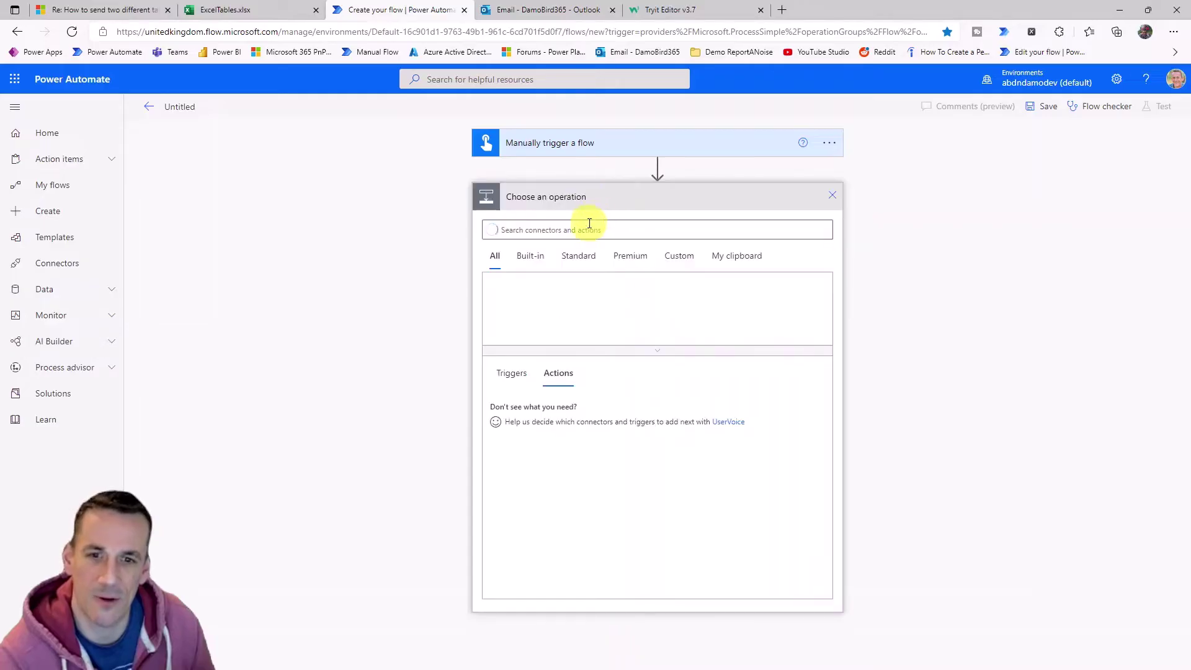
pyautogui.write('list ro')
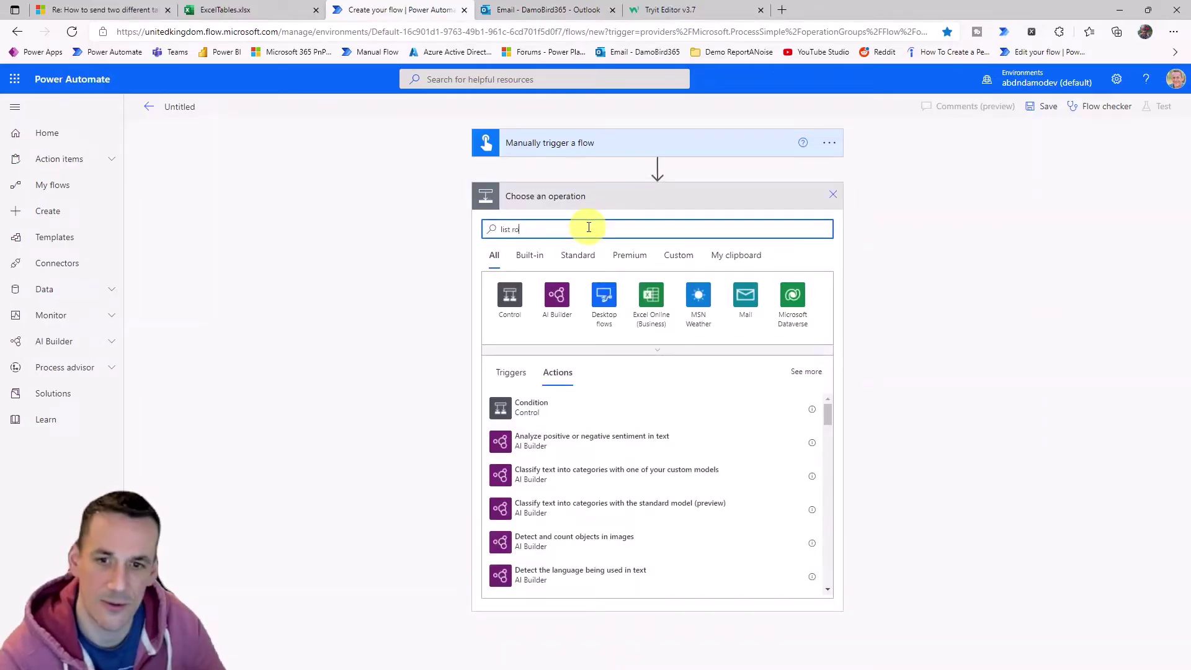
pyautogui.write('ws')
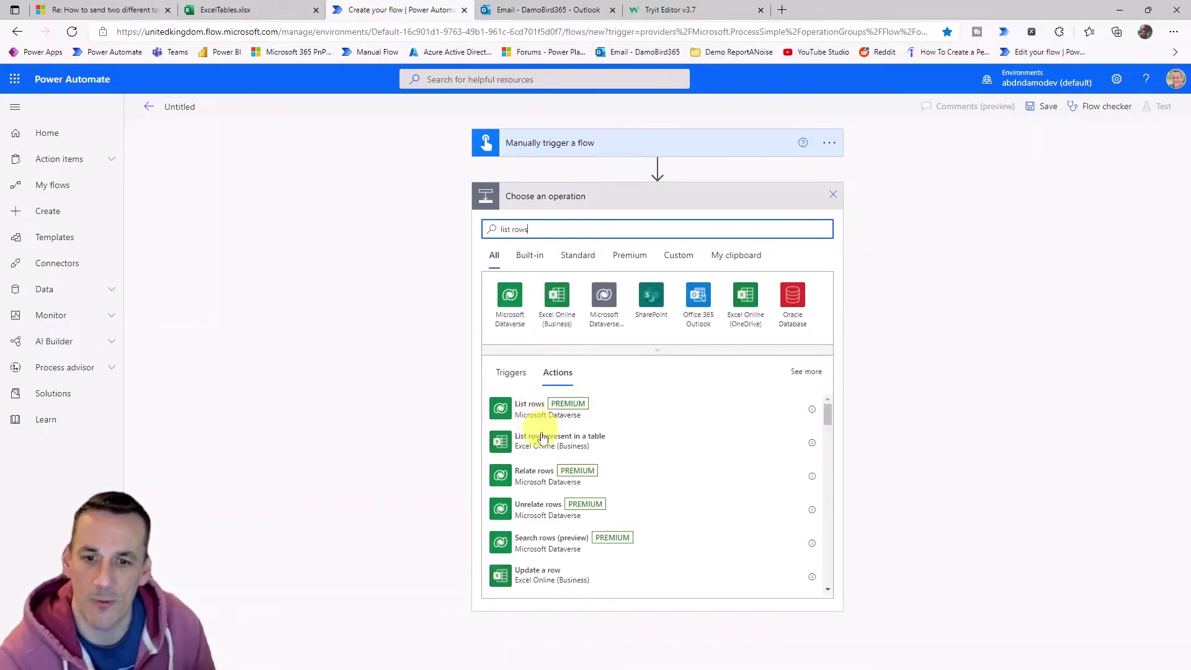
pyautogui.click(543, 439)
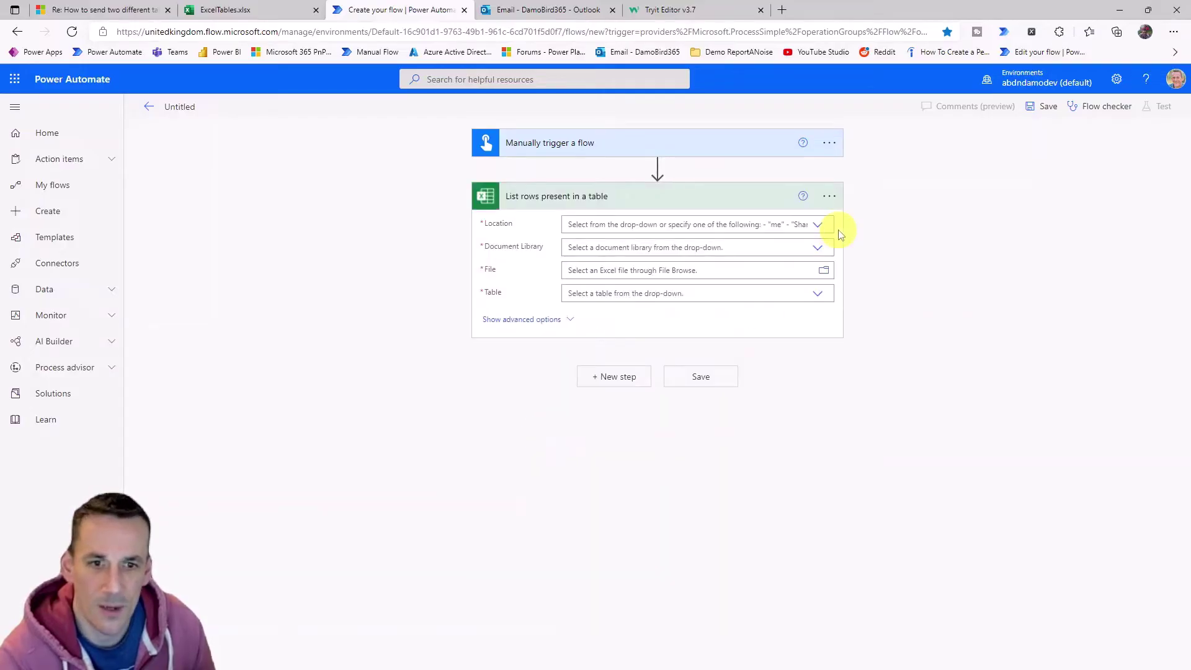
pyautogui.click(817, 226)
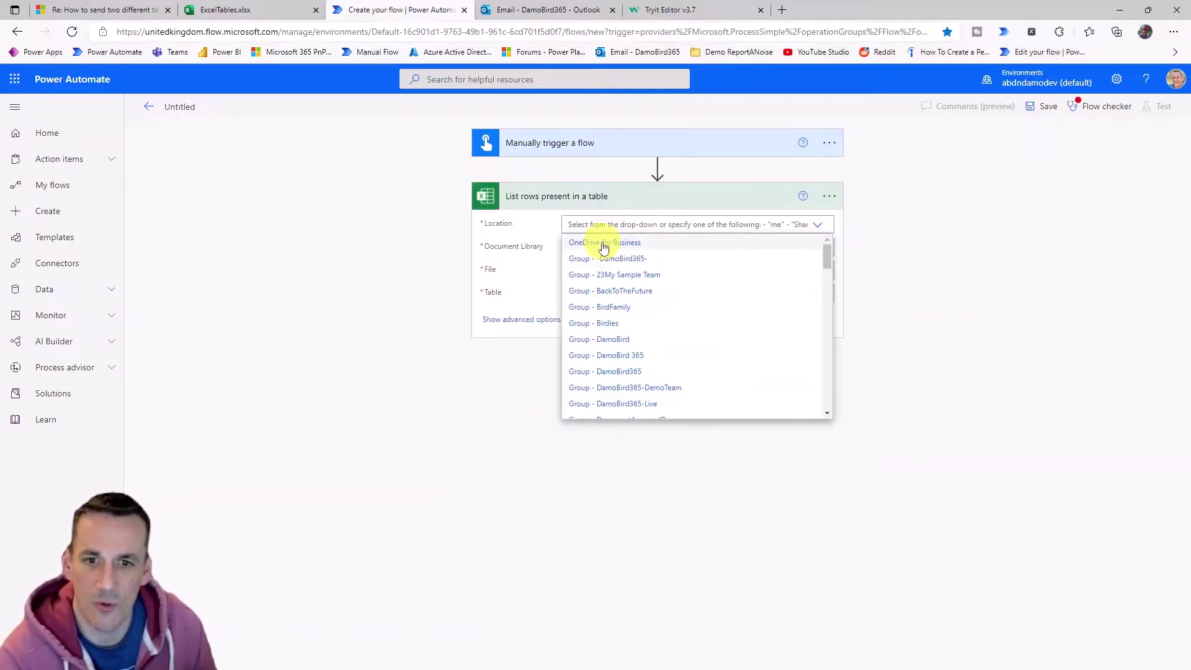
pyautogui.click(594, 238)
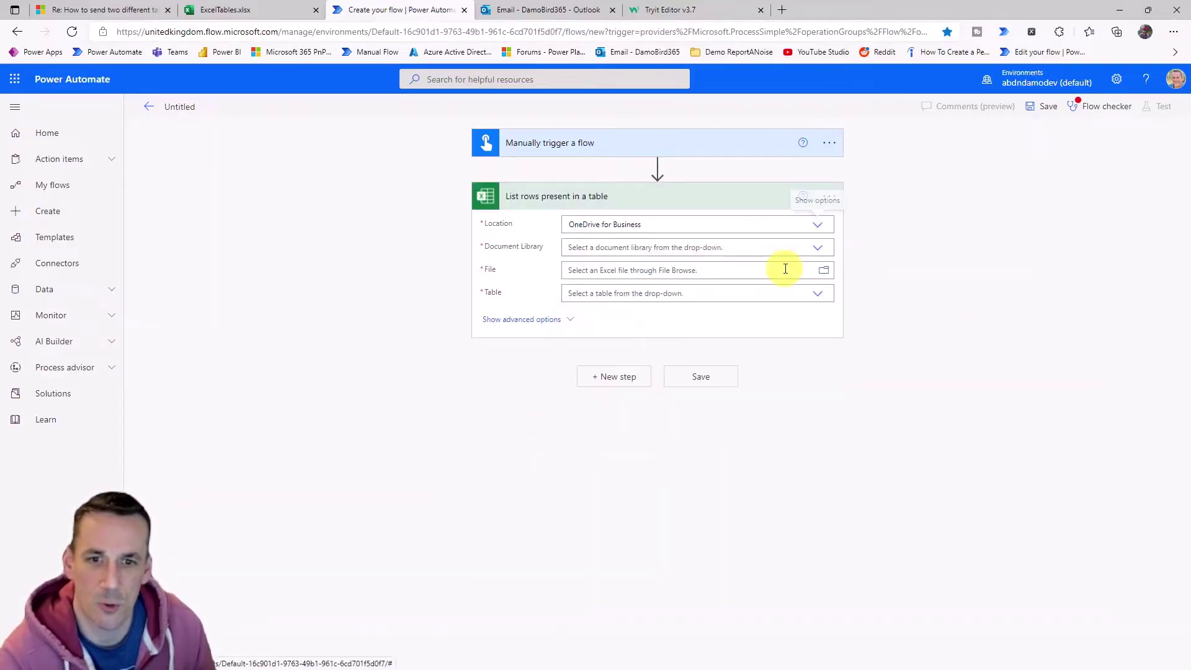
pyautogui.click(818, 249)
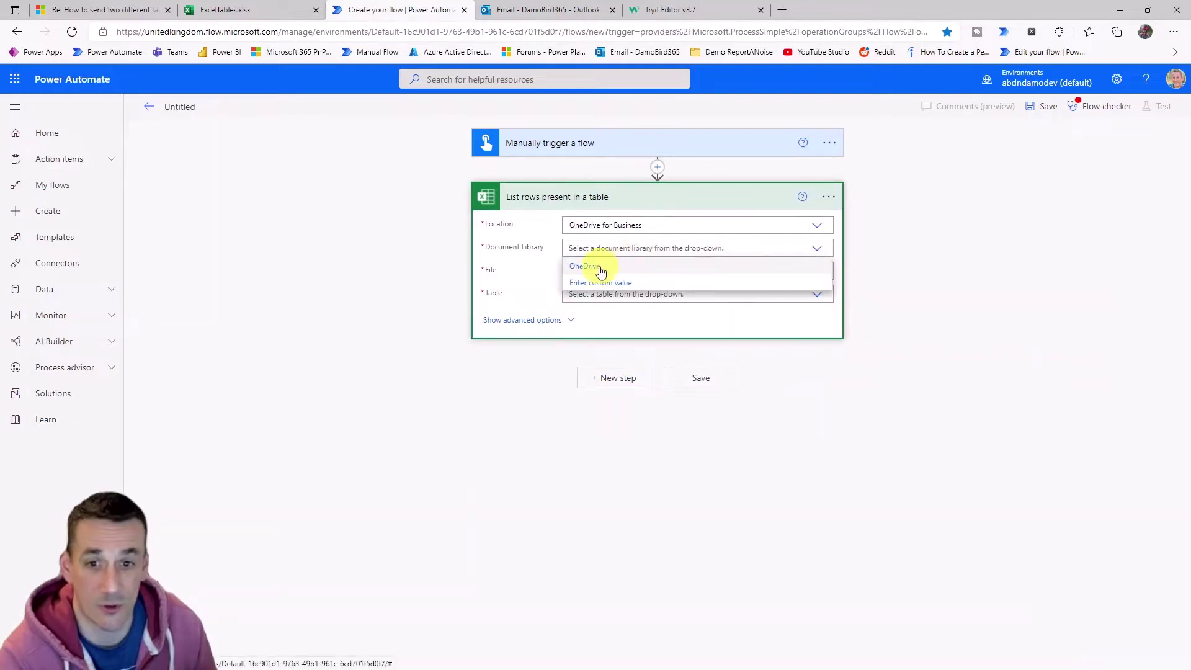
pyautogui.click(587, 266)
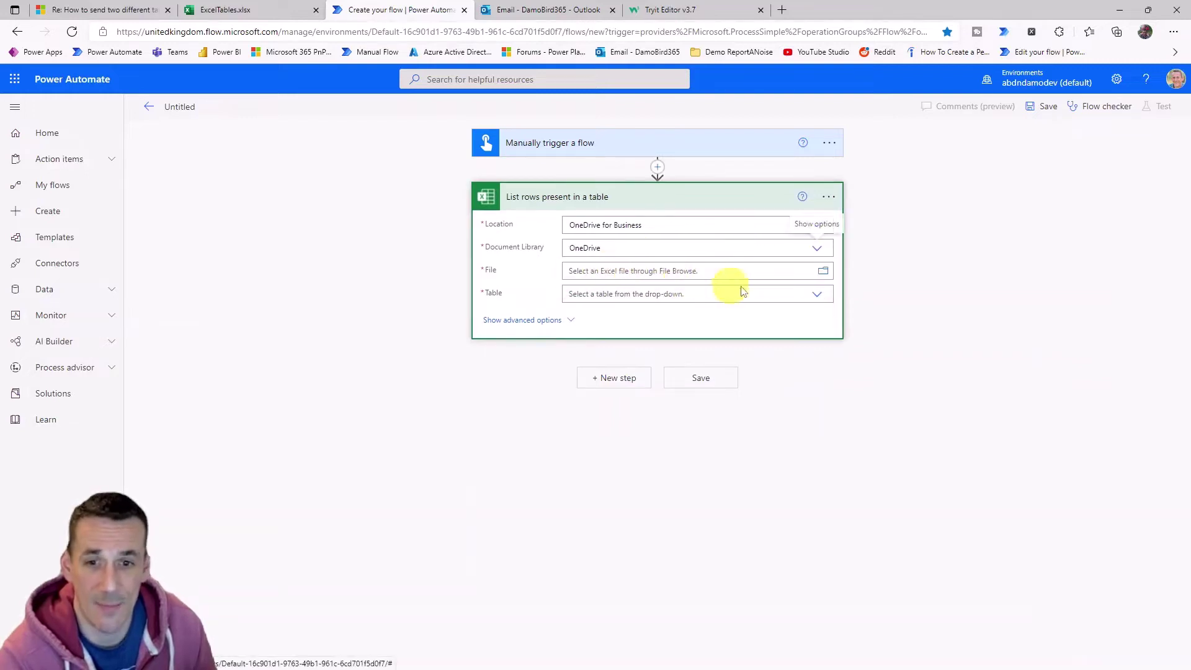
# Point the action at /ExcelTables.xlsx and its Managers table.
pyautogui.click(824, 273)
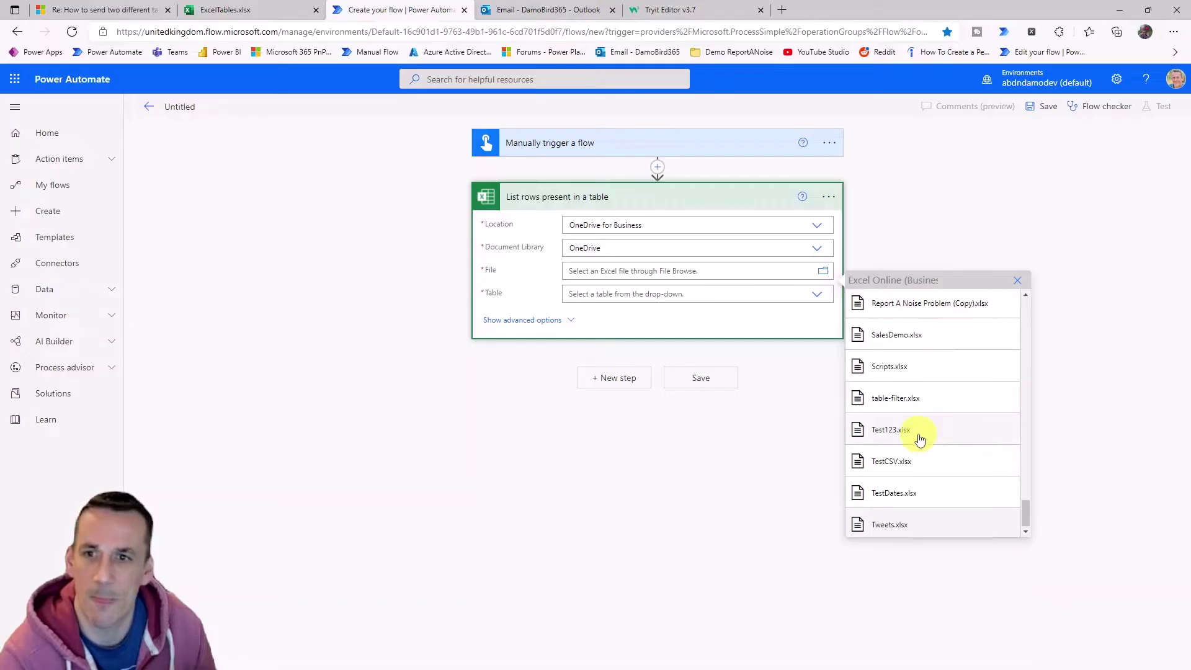
pyautogui.scroll(10, 920, 439)
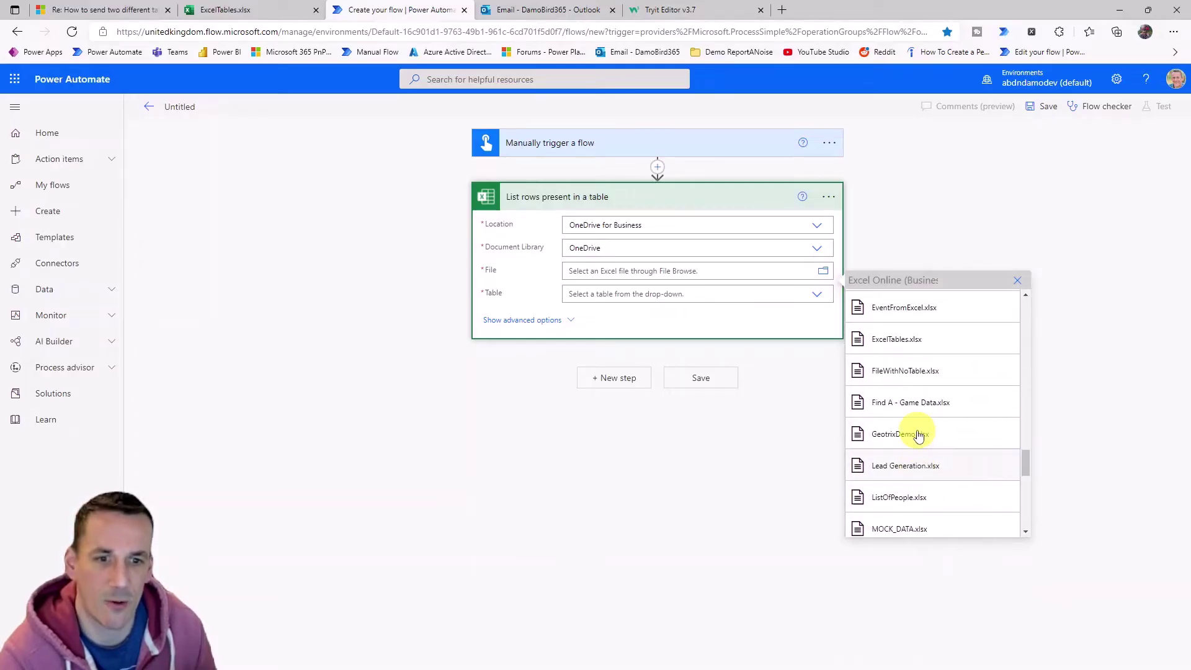
pyautogui.scroll(2, 920, 436)
pyautogui.click(906, 422)
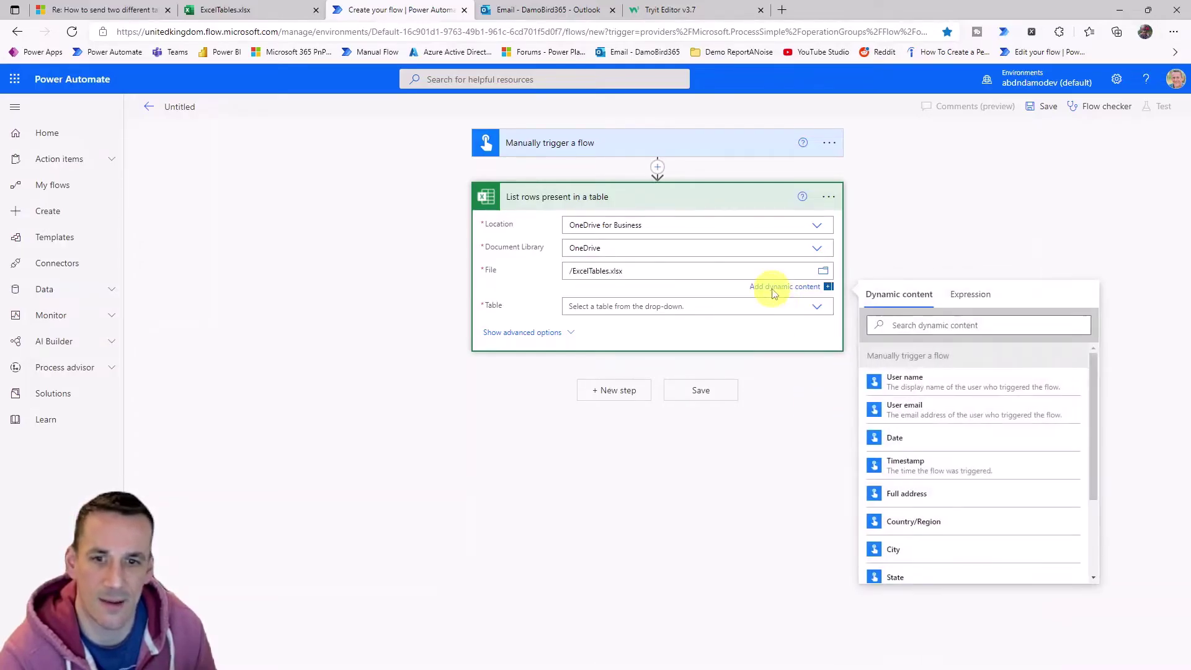
pyautogui.click(818, 308)
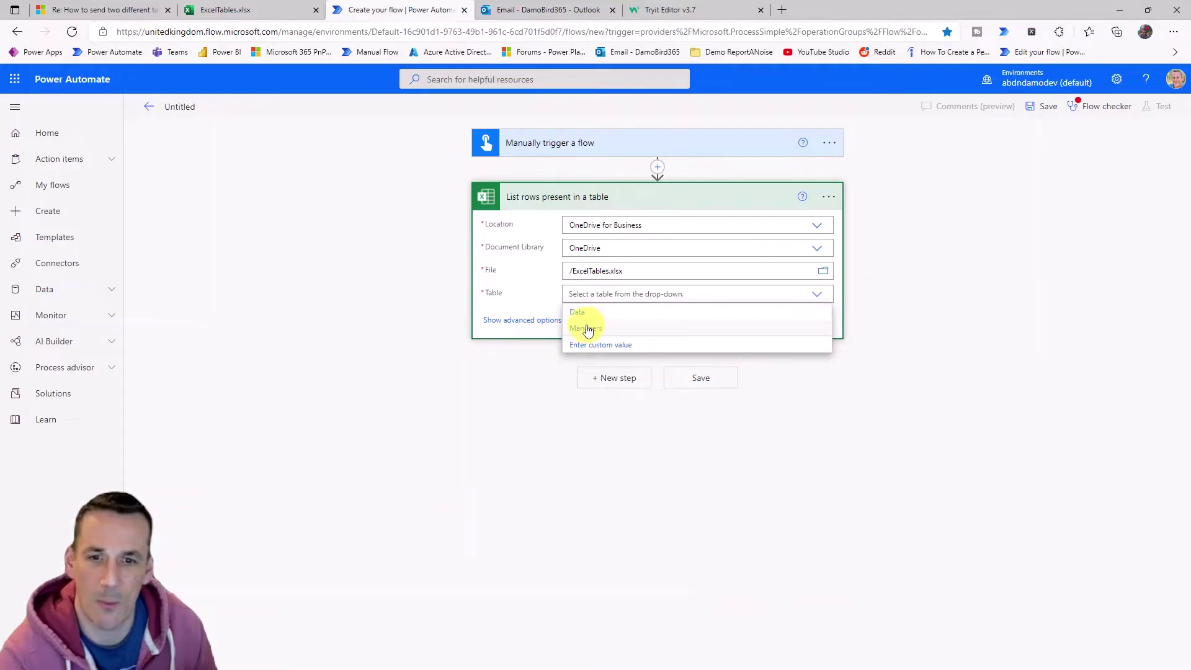
pyautogui.click(615, 330)
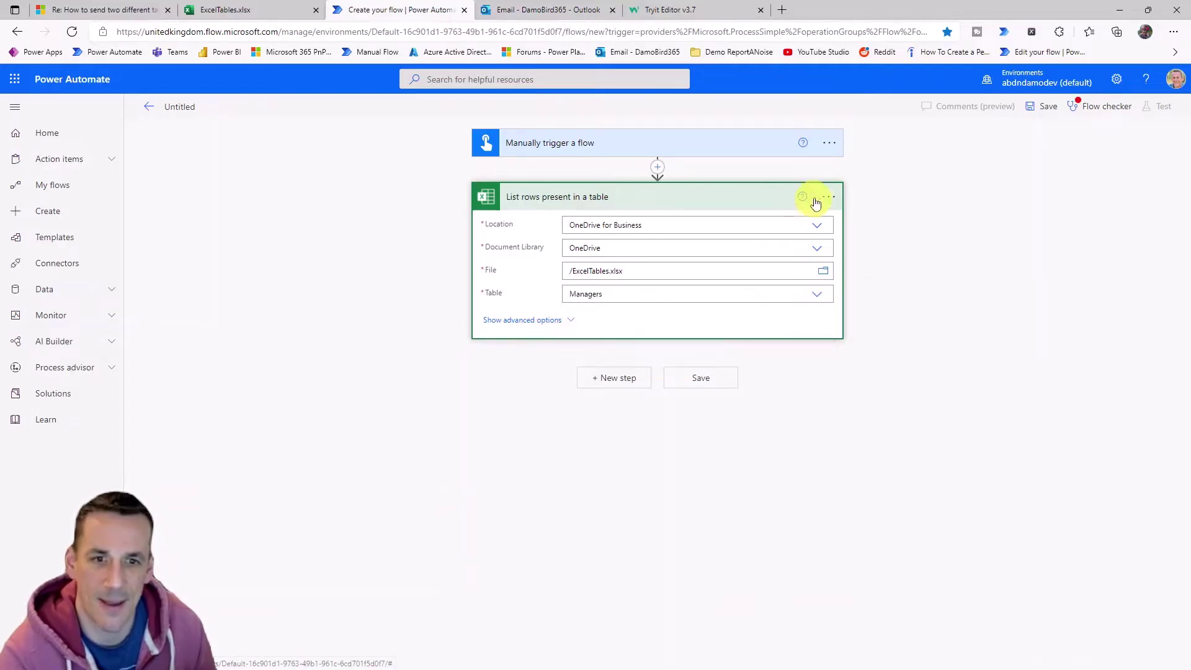
# Rename the step to 'List rows present in a table Managers'.
pyautogui.click(829, 196)
pyautogui.click(866, 218)
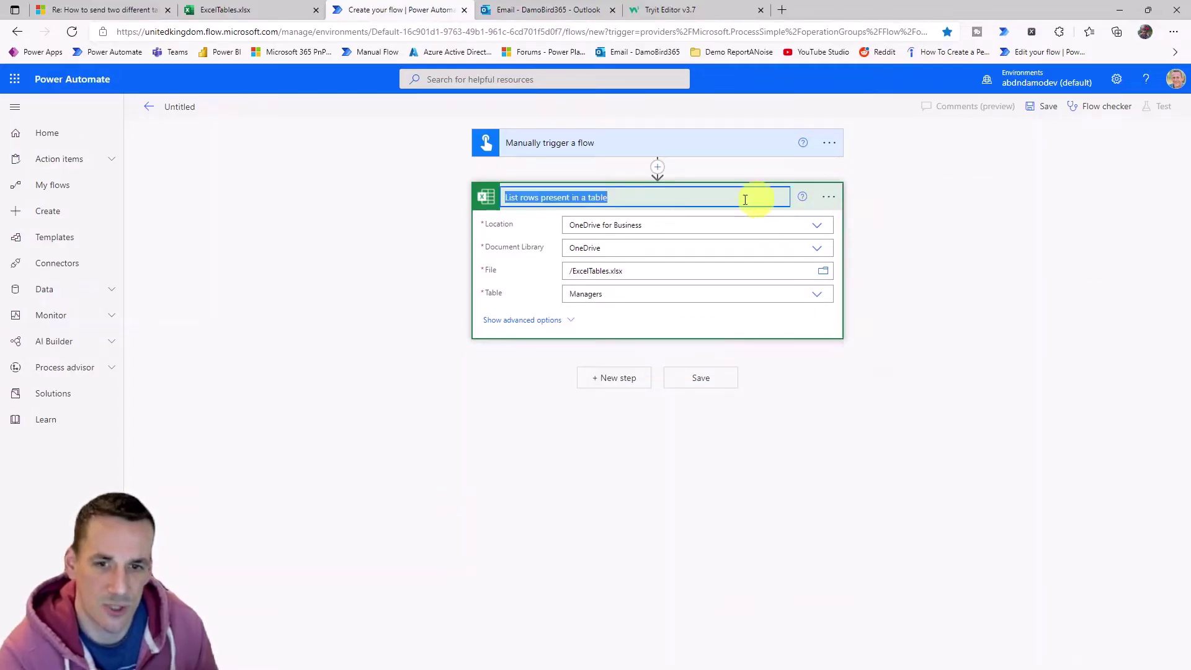
pyautogui.click(657, 197)
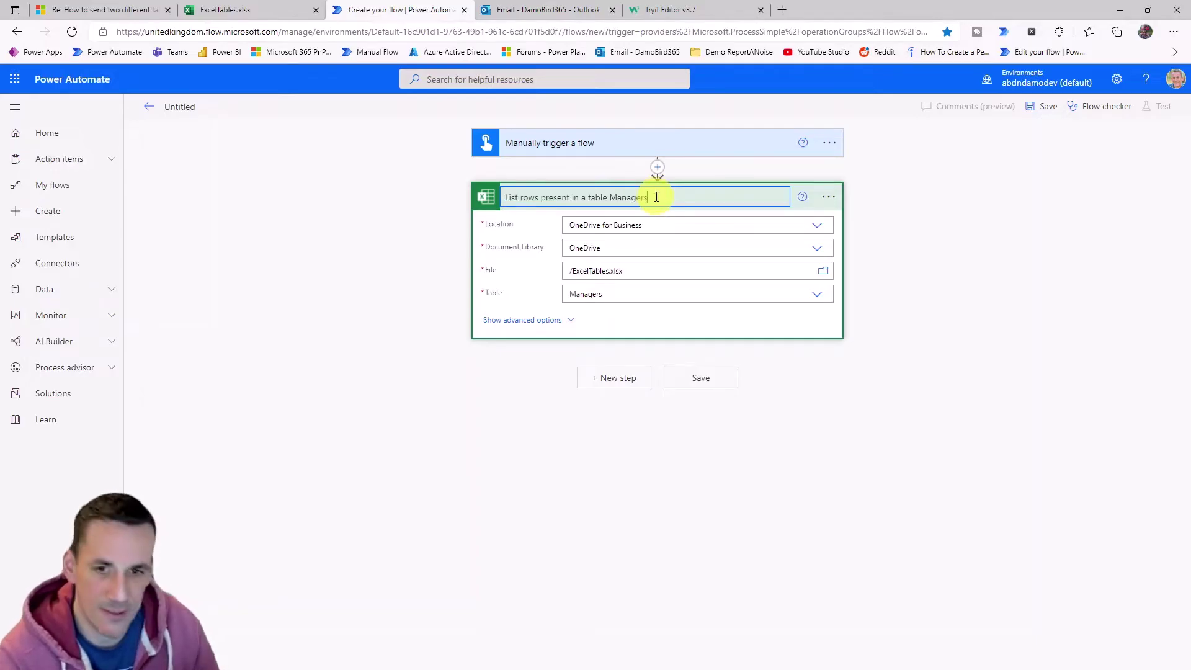
pyautogui.click(646, 430)
pyautogui.click(615, 379)
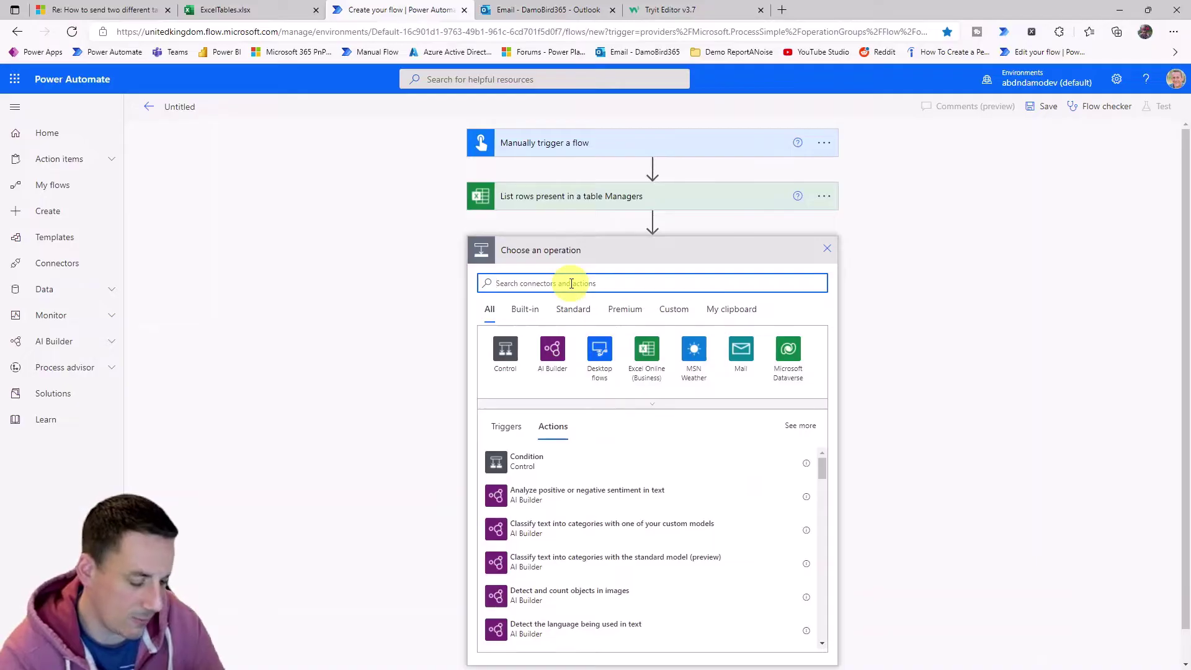
# Add another 'List rows present in a table' action on OneDrive for Business, library OneDrive.
pyautogui.write('list rows')
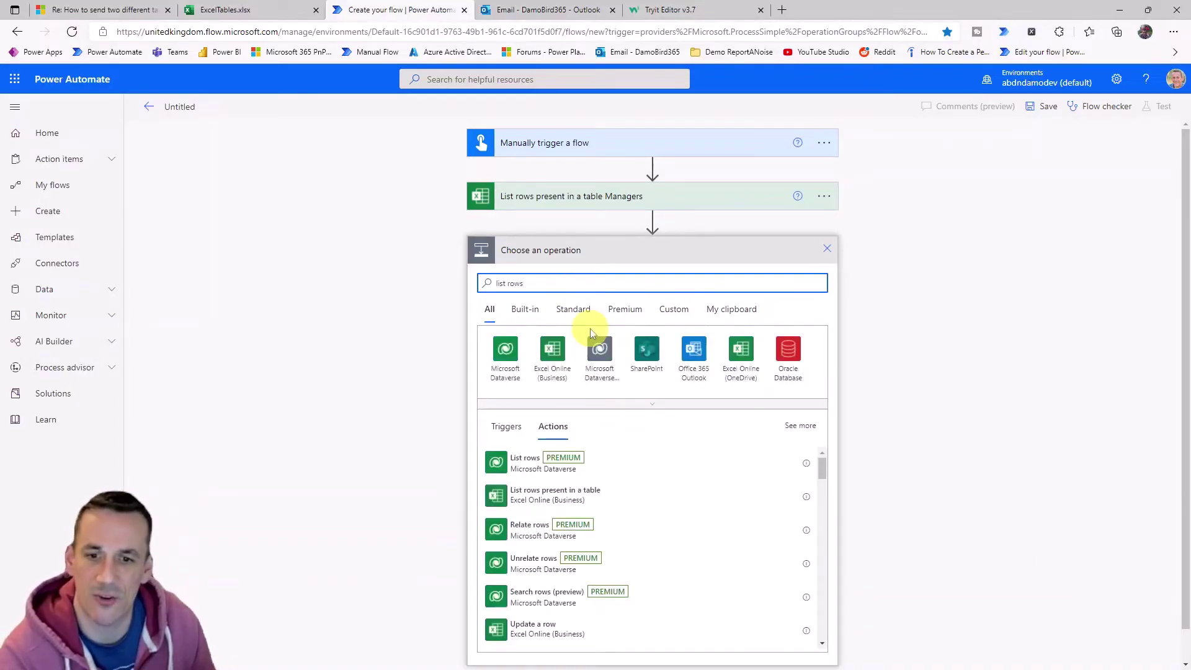
pyautogui.click(527, 492)
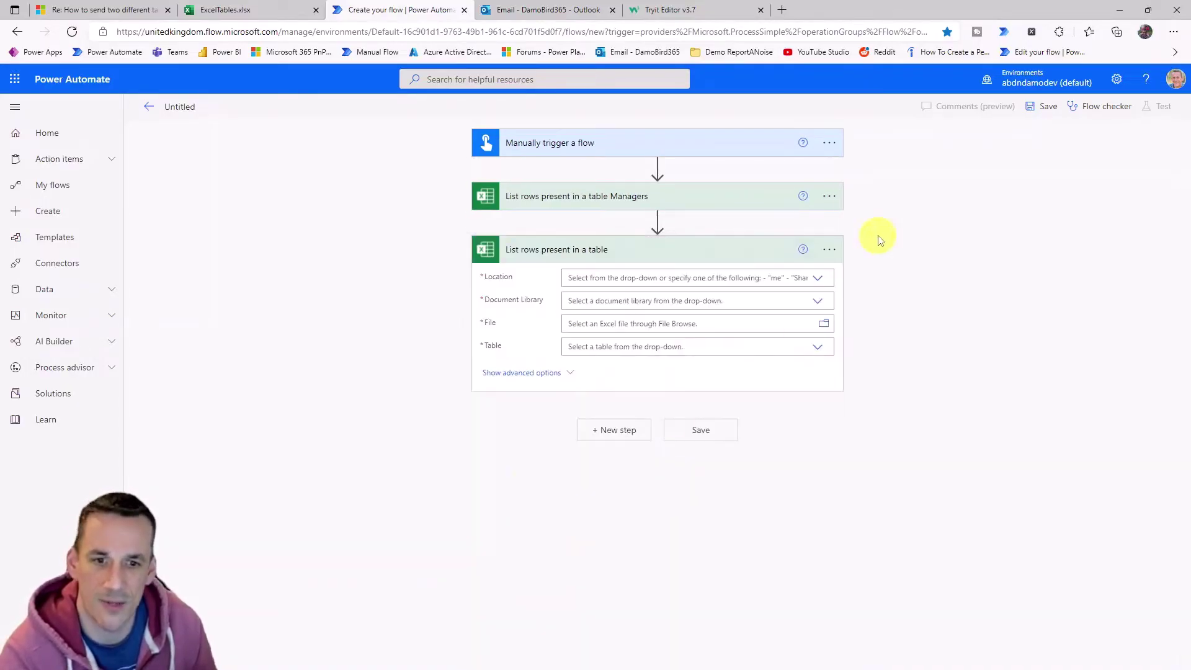
pyautogui.click(817, 279)
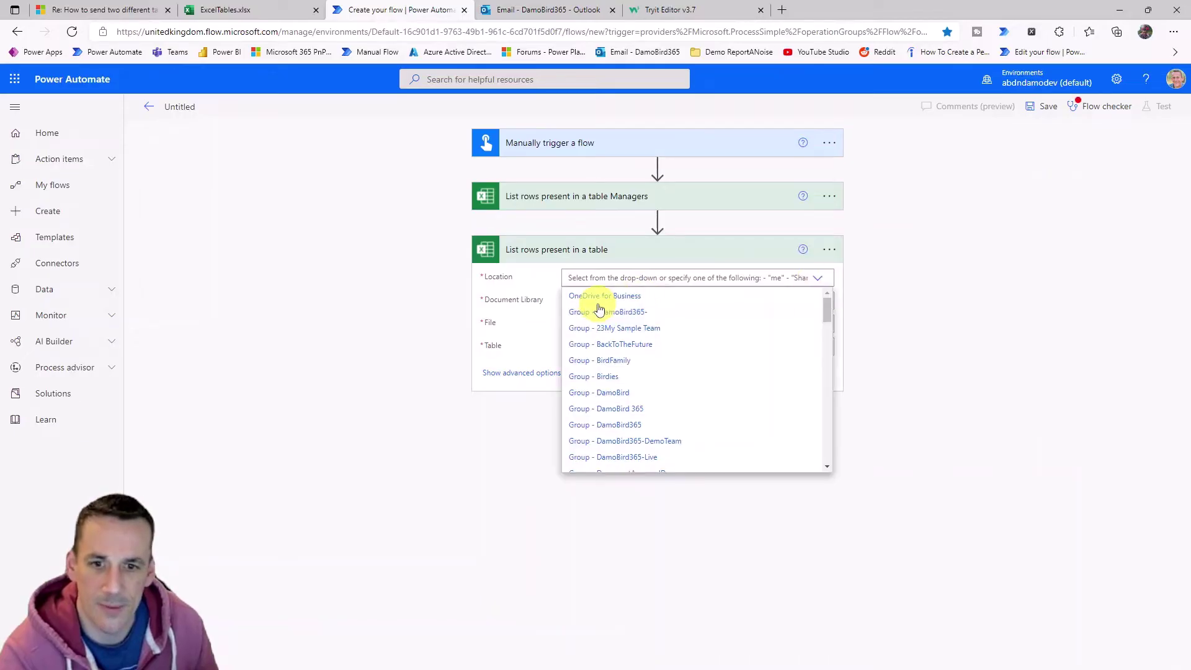
pyautogui.click(599, 303)
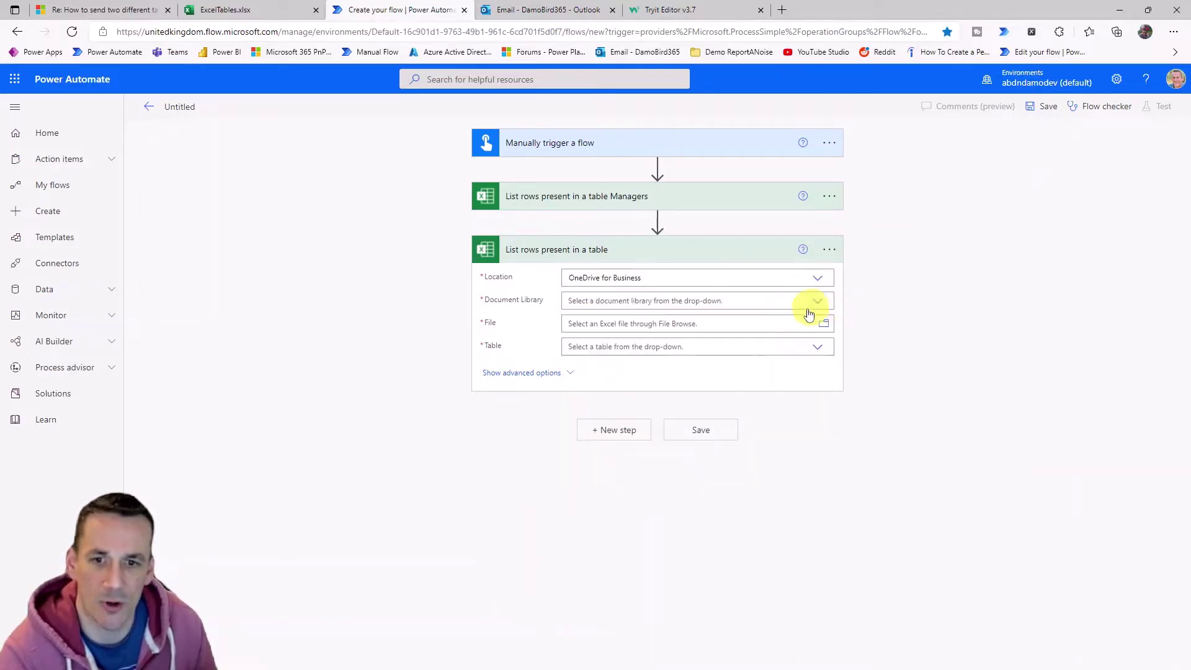
pyautogui.click(808, 308)
pyautogui.click(594, 322)
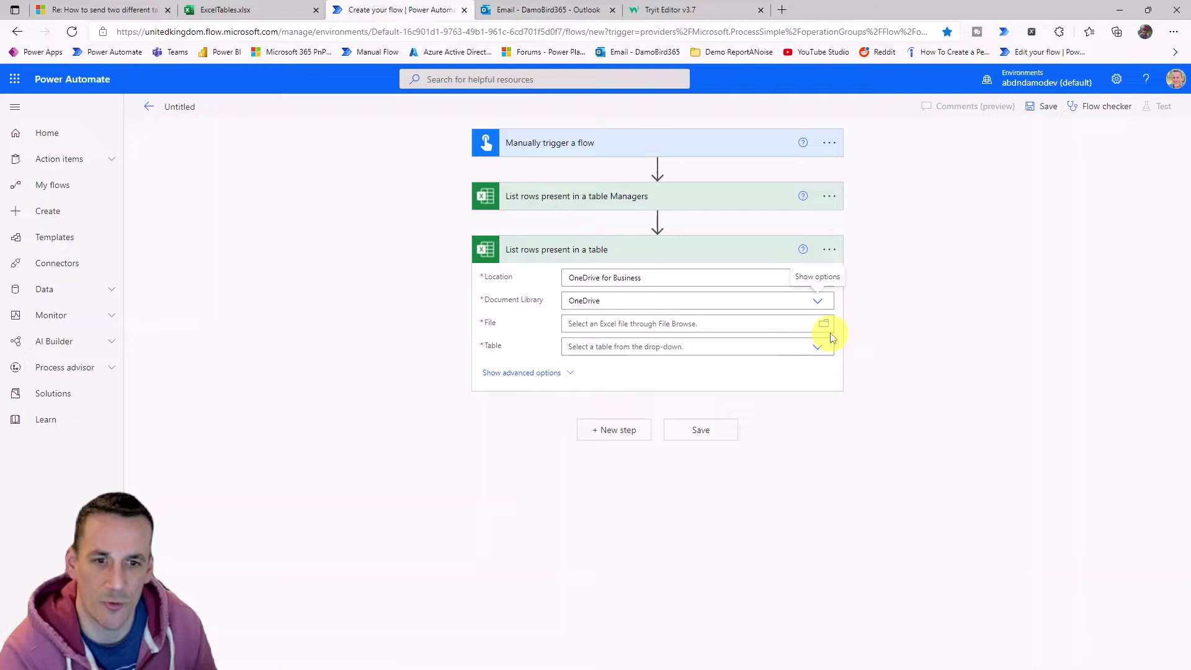
# Set the action to read the Data table in /ExcelTables.xlsx.
pyautogui.click(829, 334)
pyautogui.scroll(-5, 885, 426)
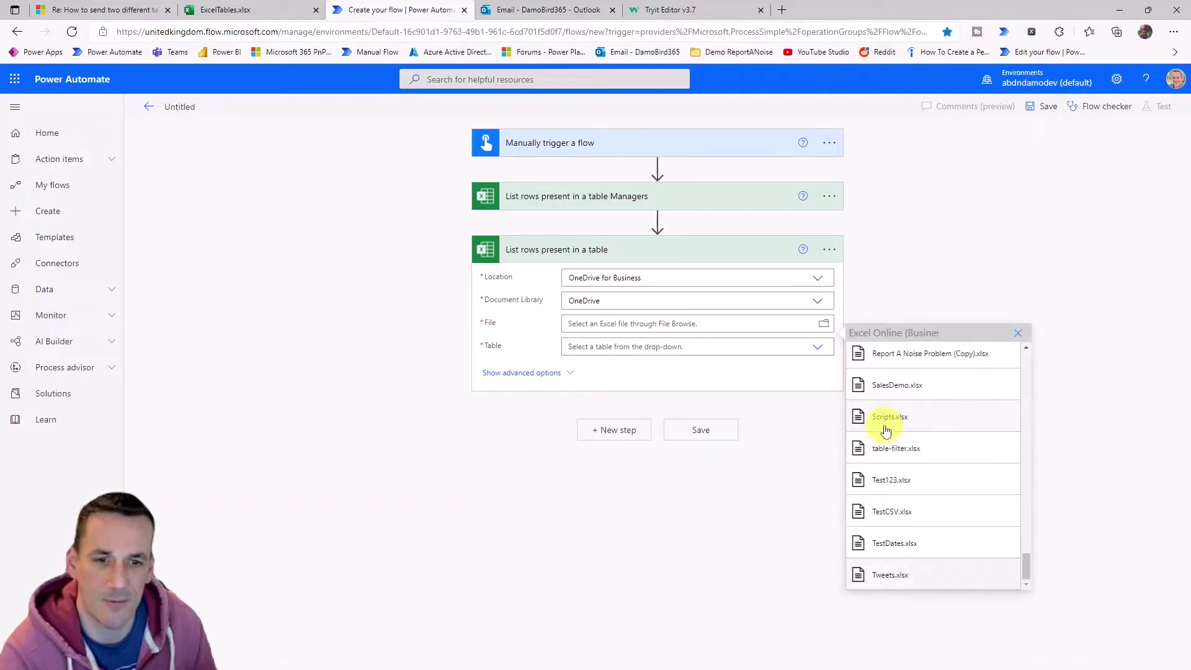
pyautogui.scroll(3, 919, 456)
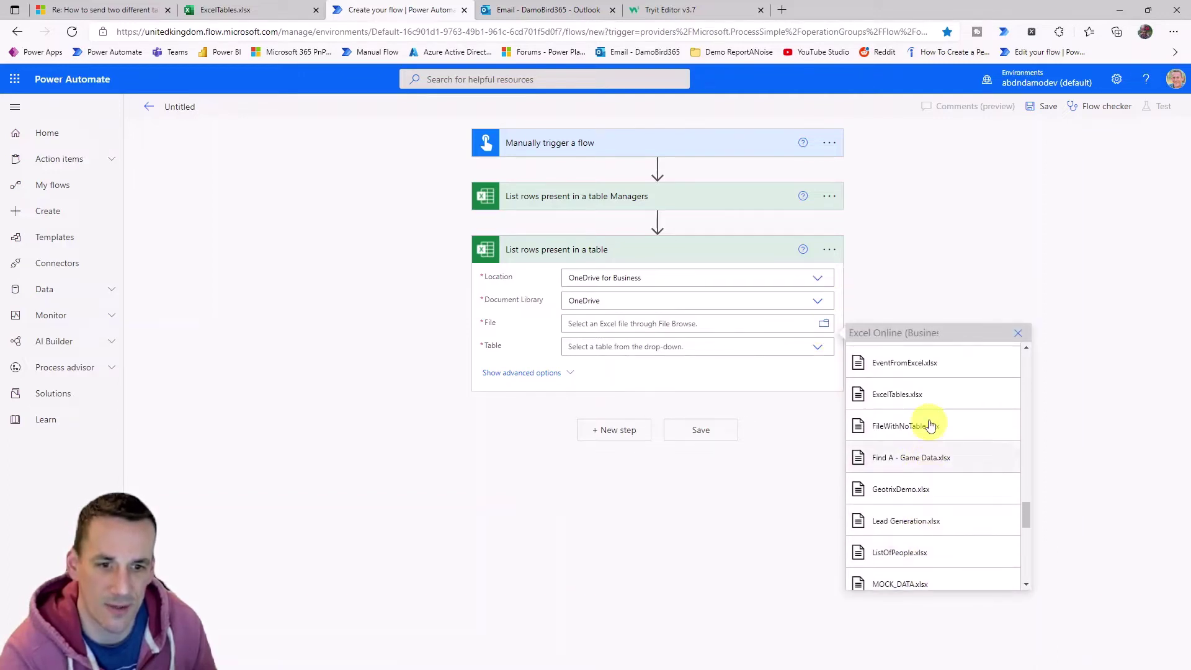
pyautogui.click(919, 395)
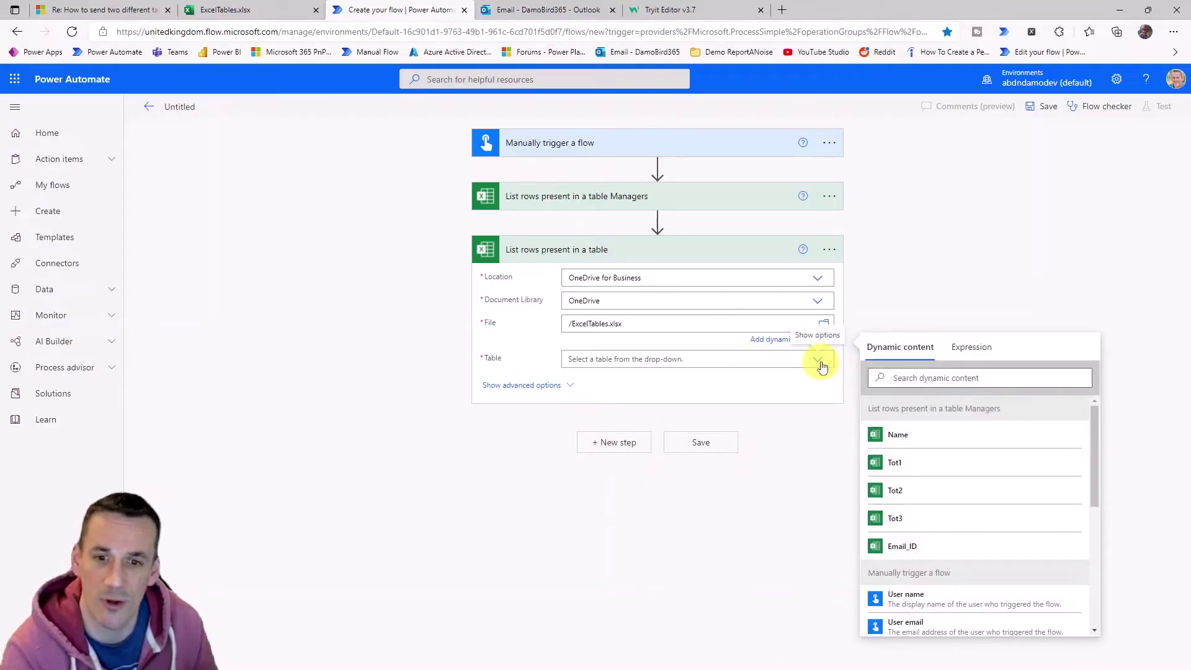
pyautogui.click(820, 364)
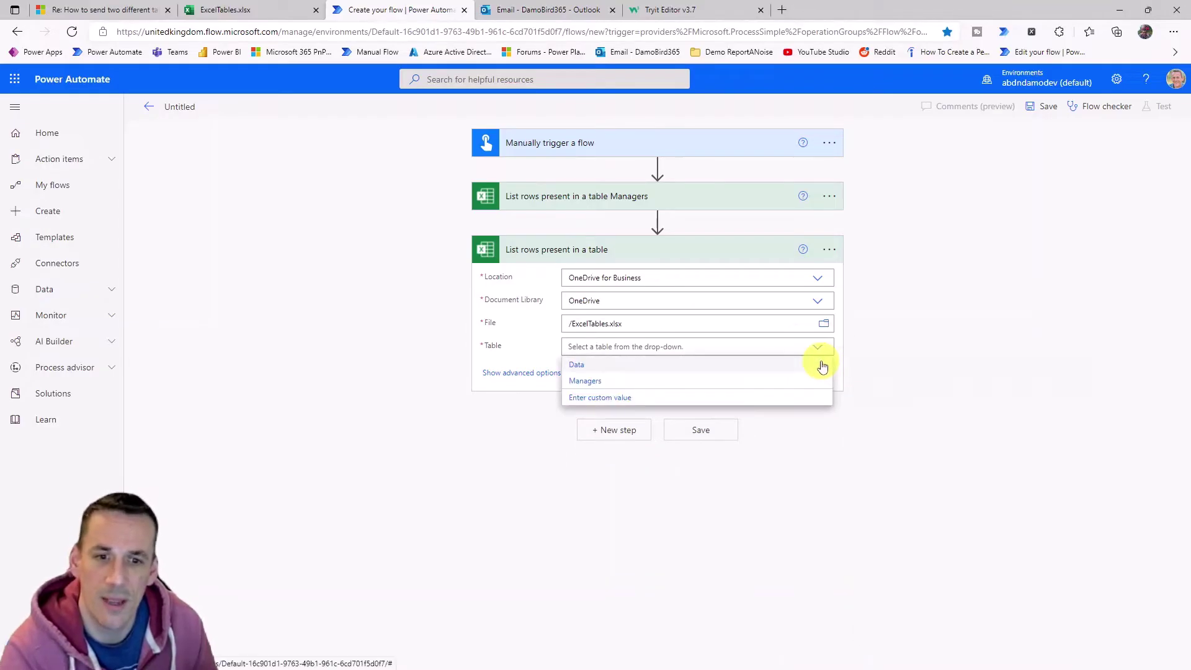
pyautogui.click(583, 370)
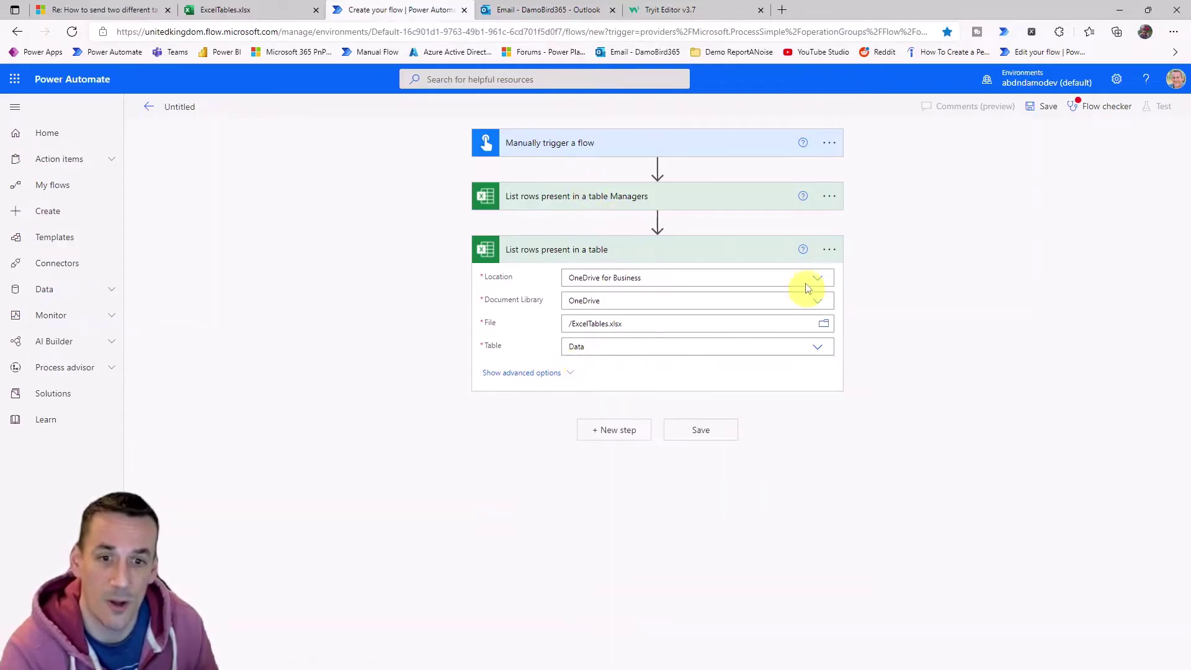
# Rename the step to 'List rows present in a table Data' and collapse it.
pyautogui.click(830, 250)
pyautogui.click(869, 292)
pyautogui.click(639, 251)
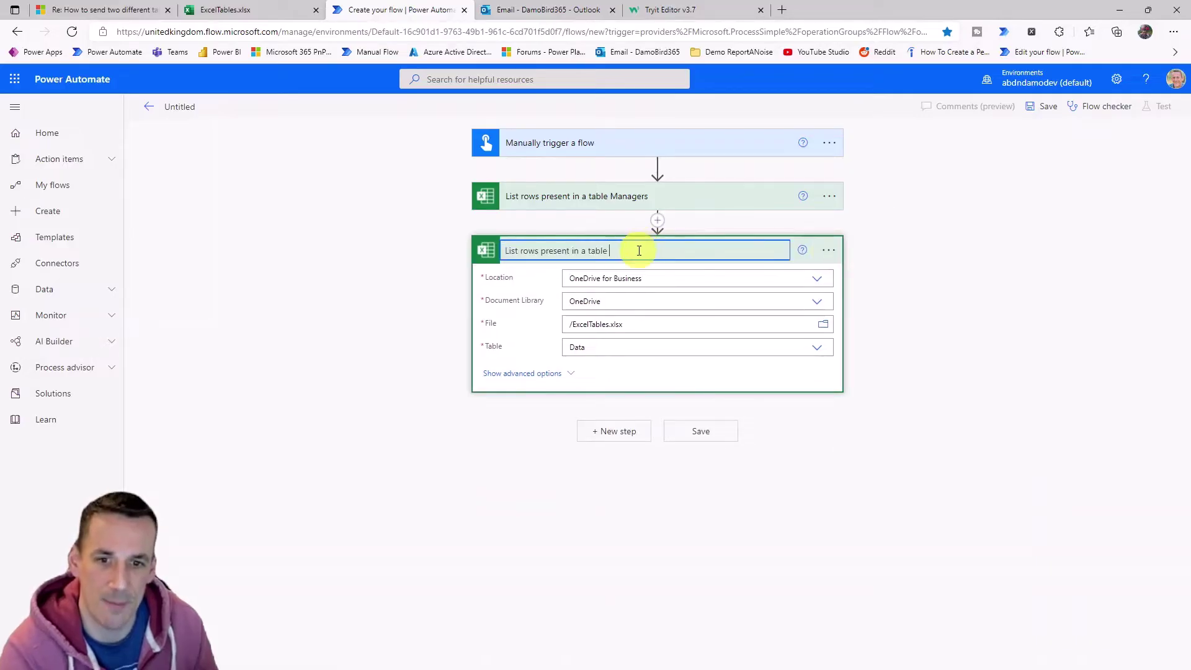
pyautogui.press('Return')
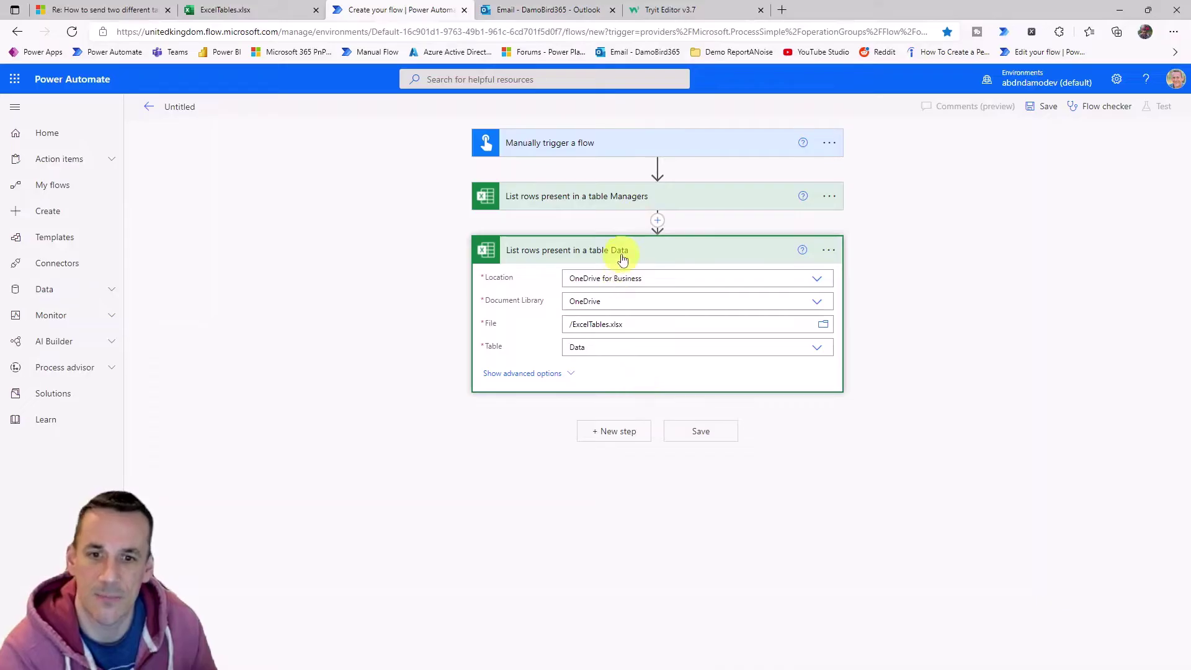
pyautogui.click(621, 256)
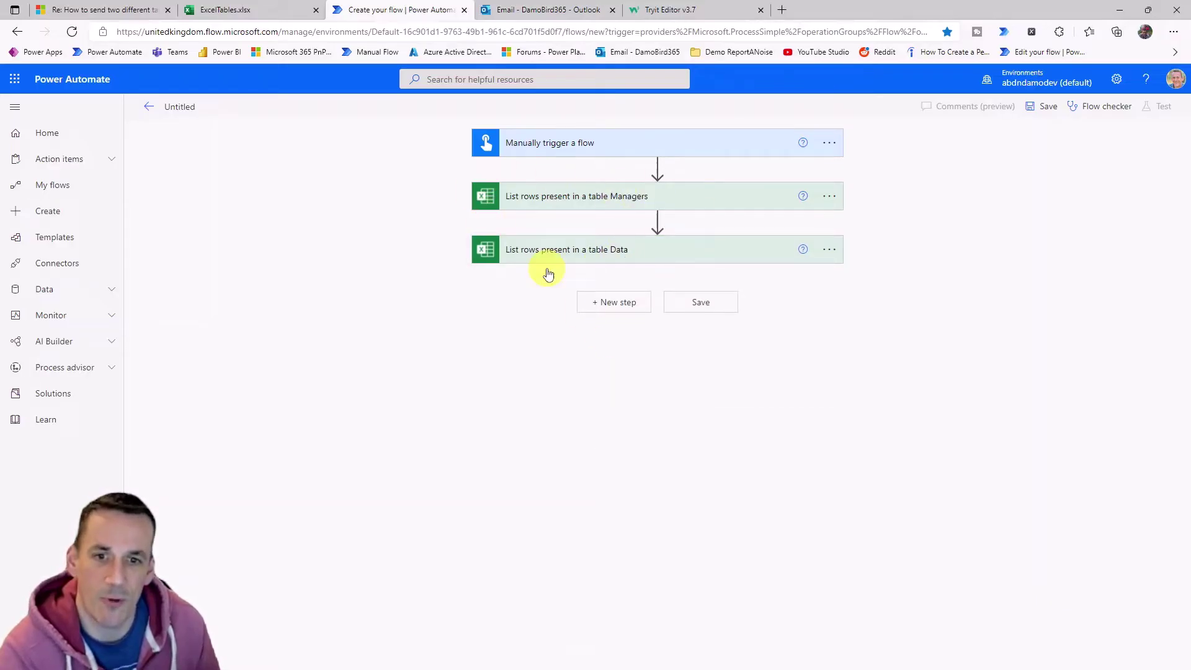
# Add an Apply to each loop iterating over the Managers step's 'value' output.
pyautogui.click(619, 310)
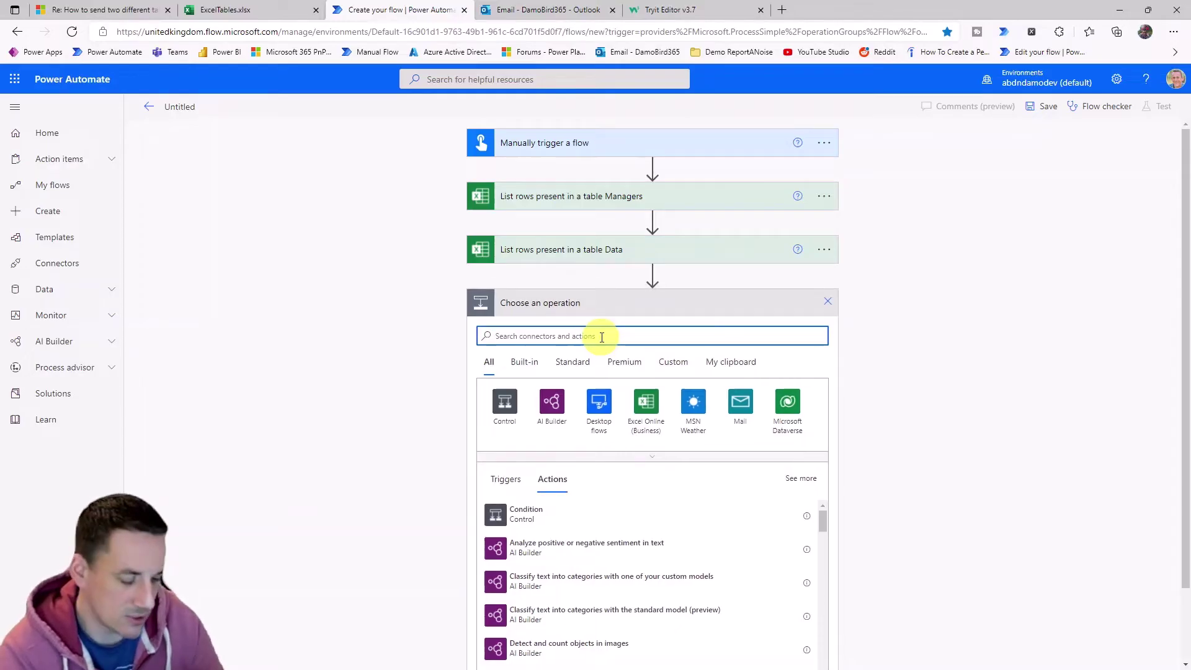
pyautogui.write('apply ')
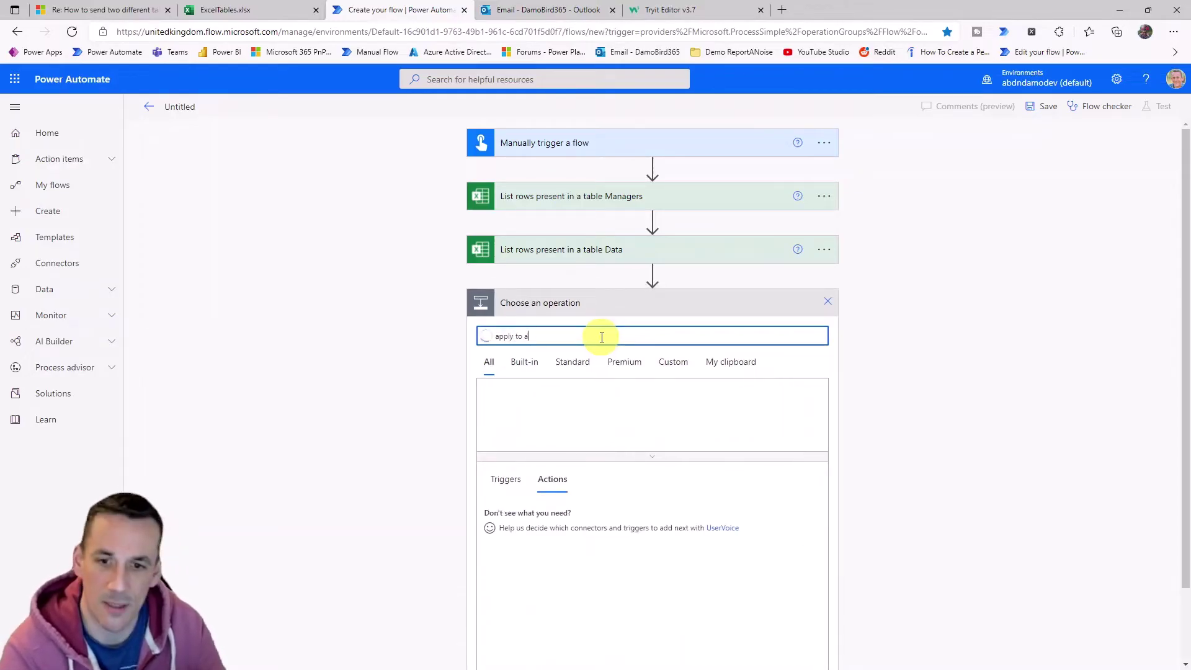
pyautogui.write('to each')
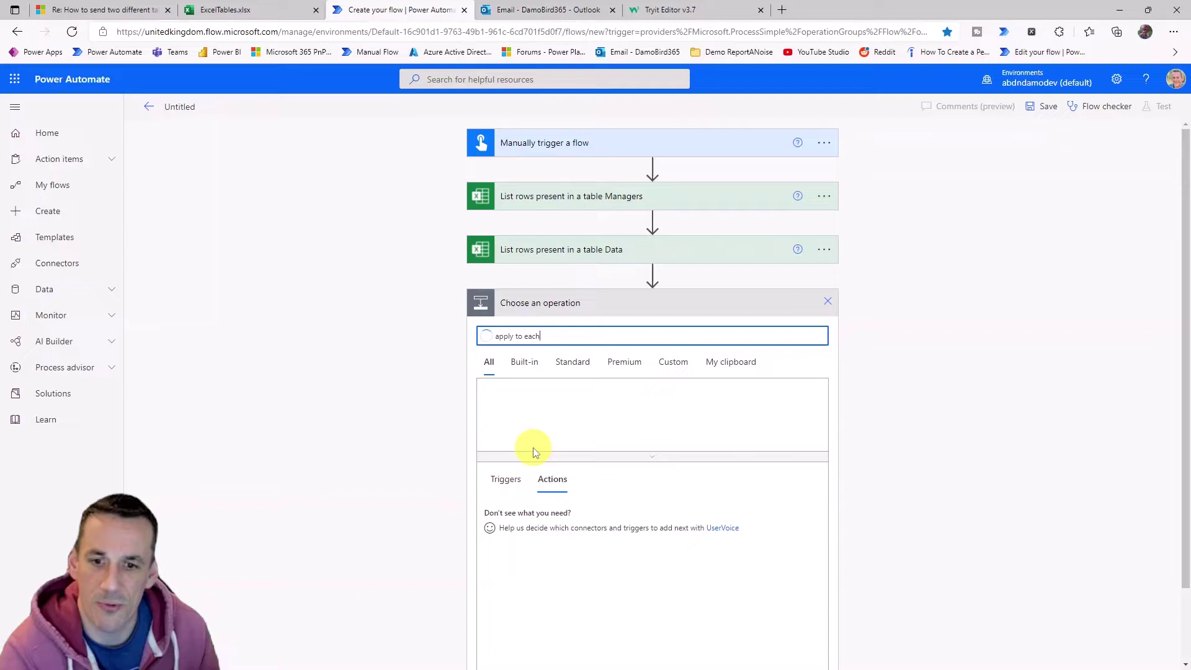
pyautogui.click(535, 514)
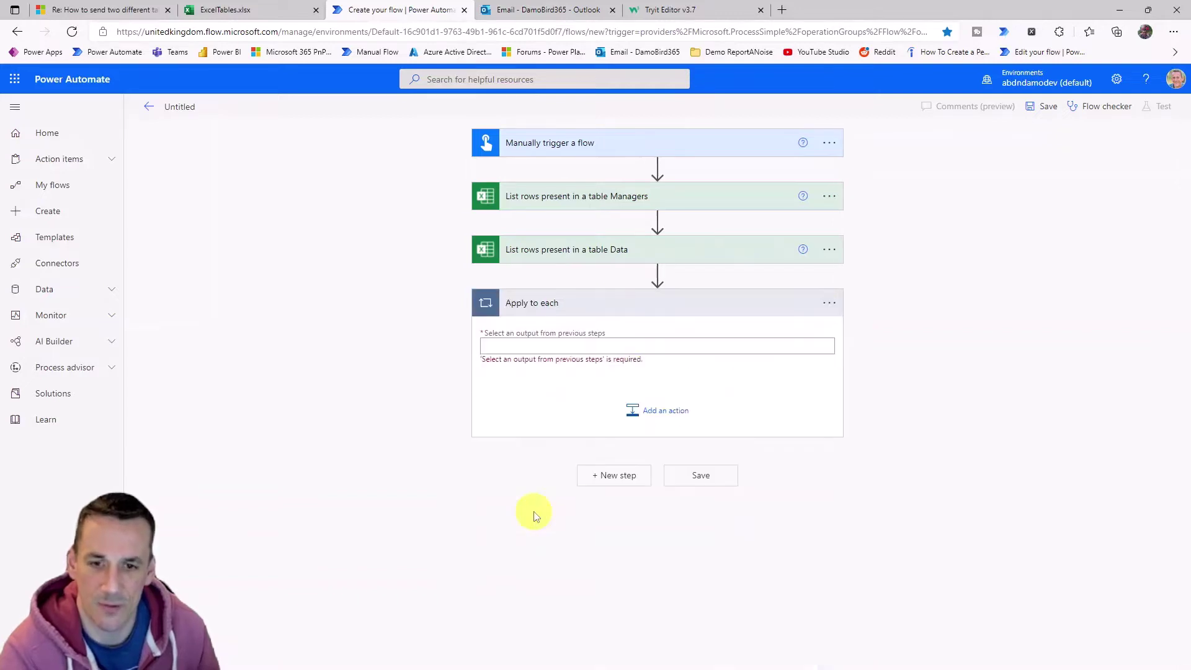
pyautogui.click(601, 346)
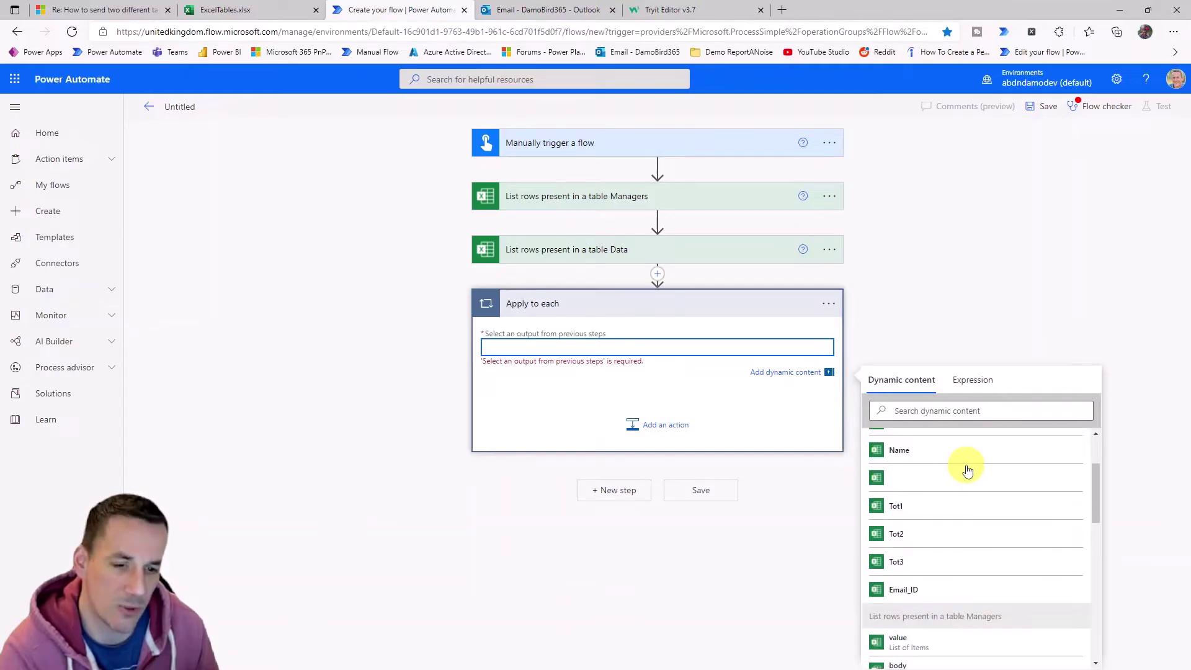
pyautogui.scroll(-1, 969, 473)
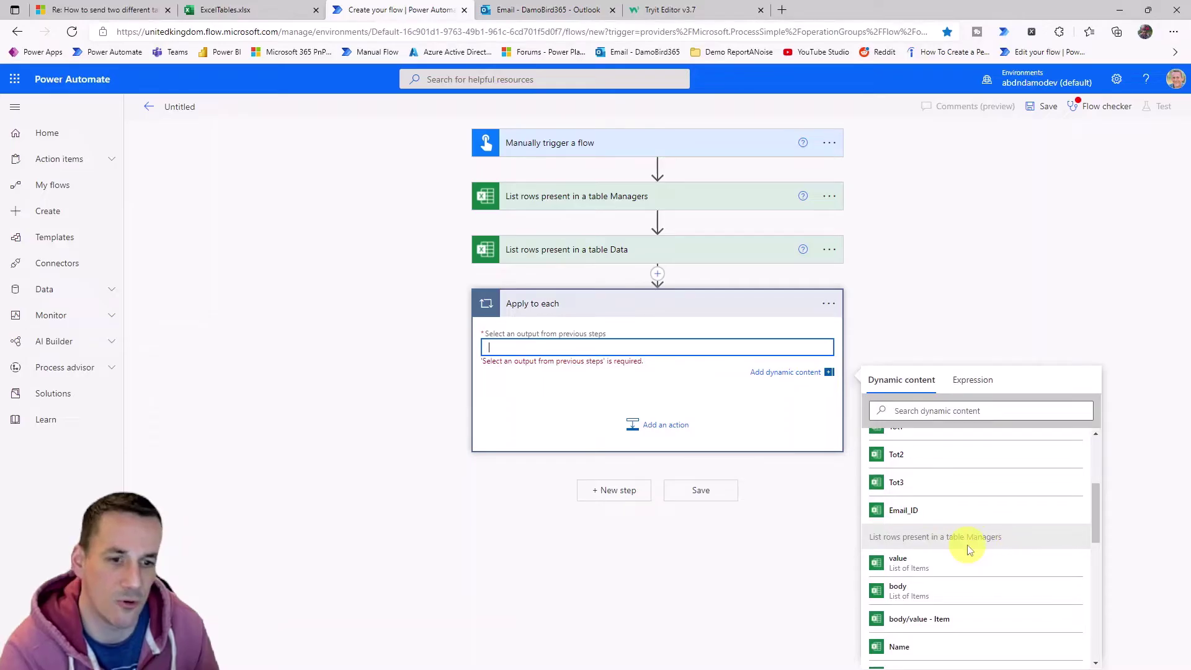
pyautogui.click(900, 566)
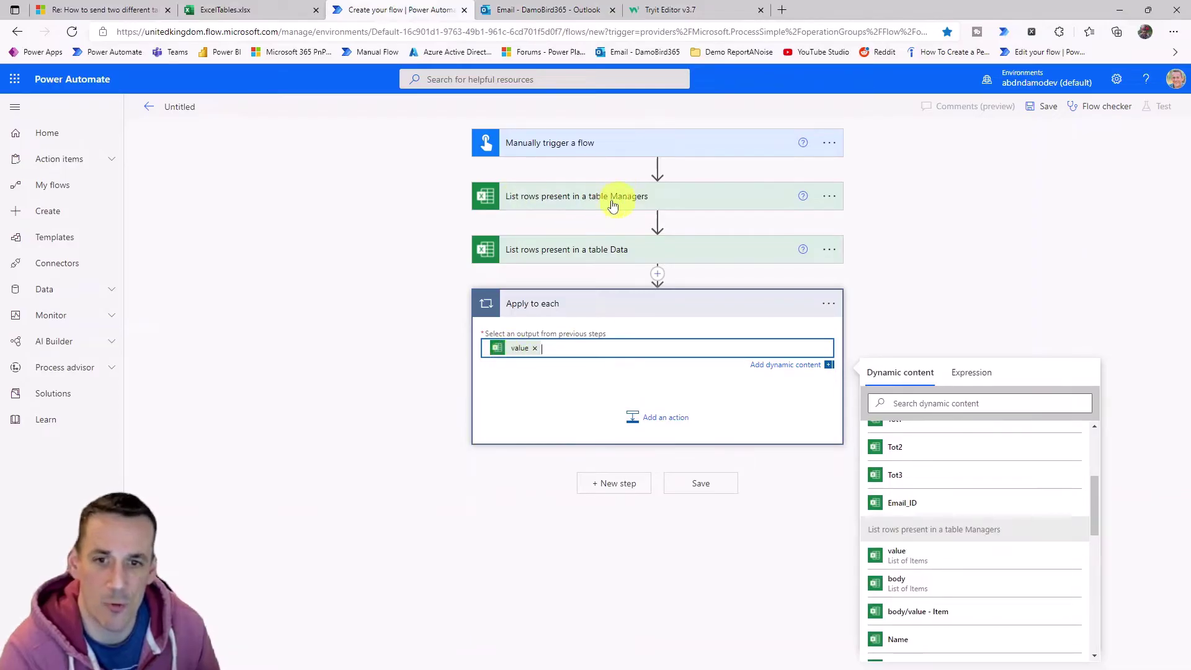
pyautogui.click(657, 417)
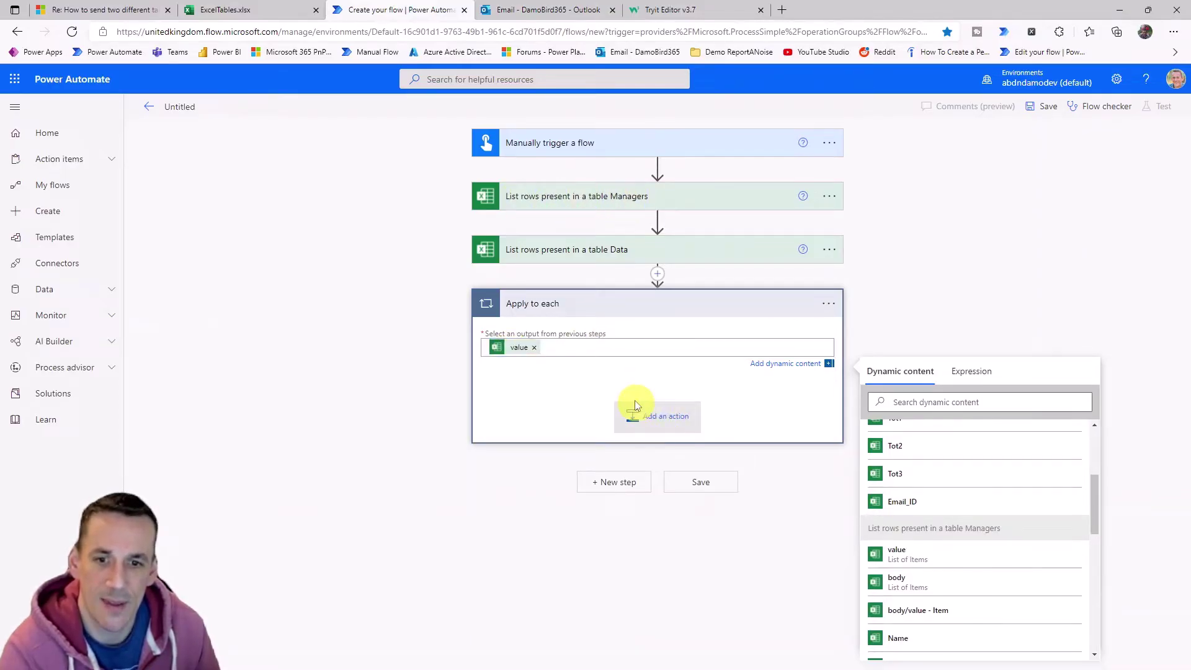
# Add a Filter array action inside the loop reading the Data step's 'value'.
pyautogui.write('filter')
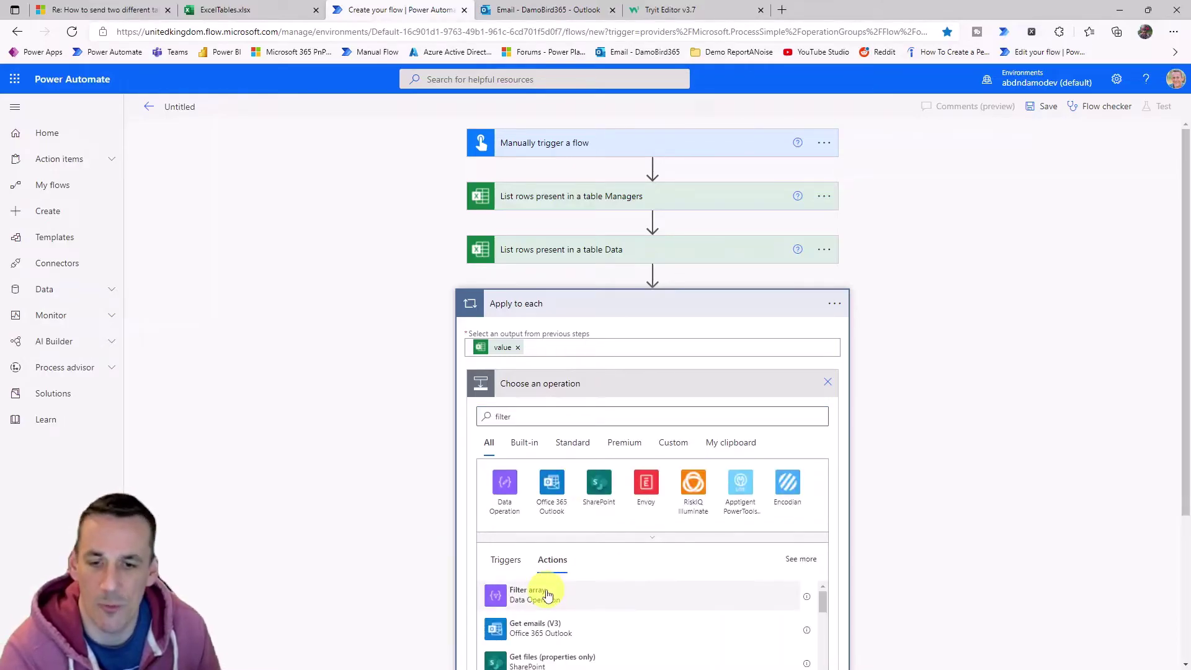
pyautogui.click(547, 595)
pyautogui.click(558, 422)
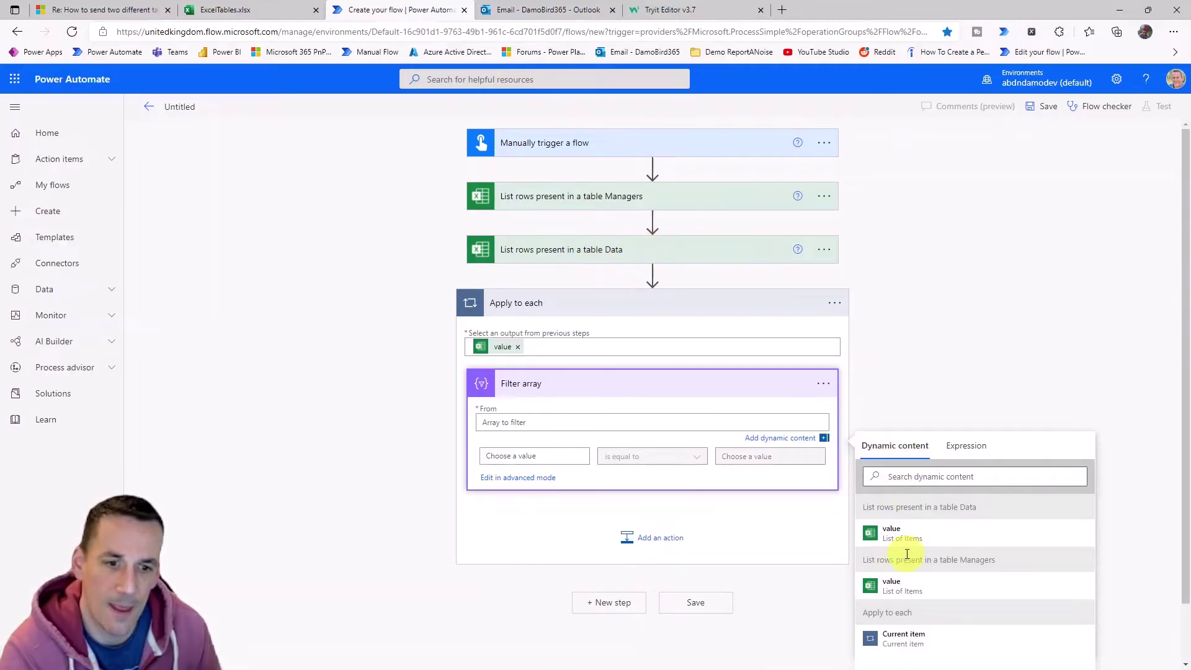
pyautogui.click(900, 537)
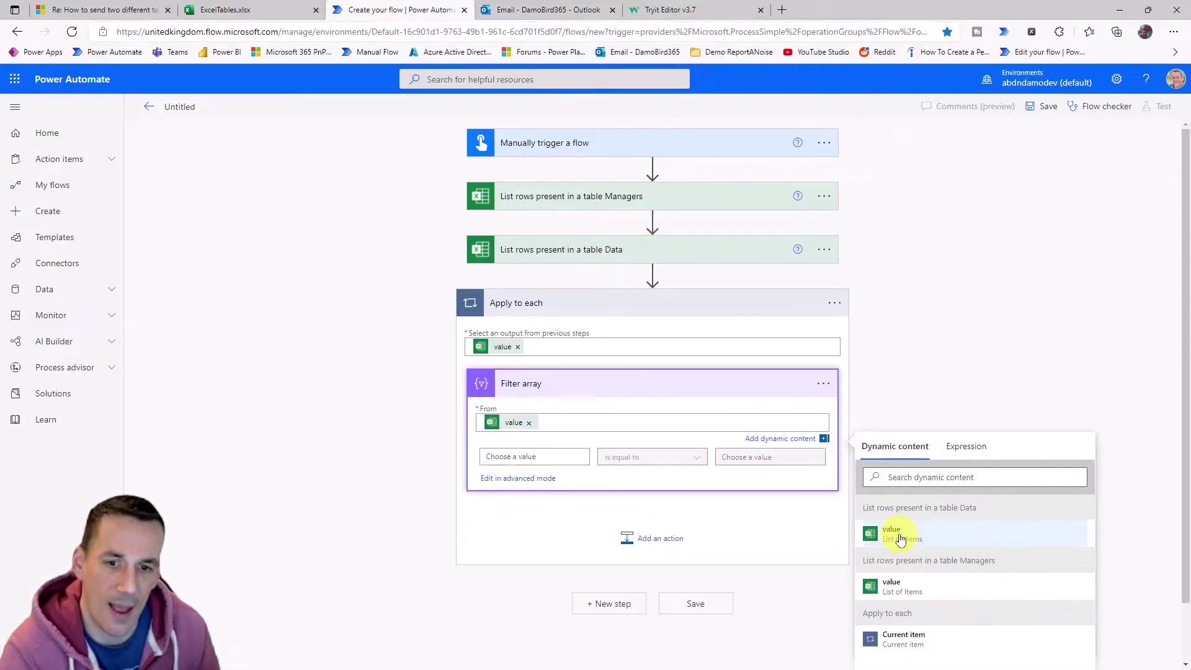
# Set the filter condition: Data Email_ID is equal to Managers Email_ID.
pyautogui.click(506, 457)
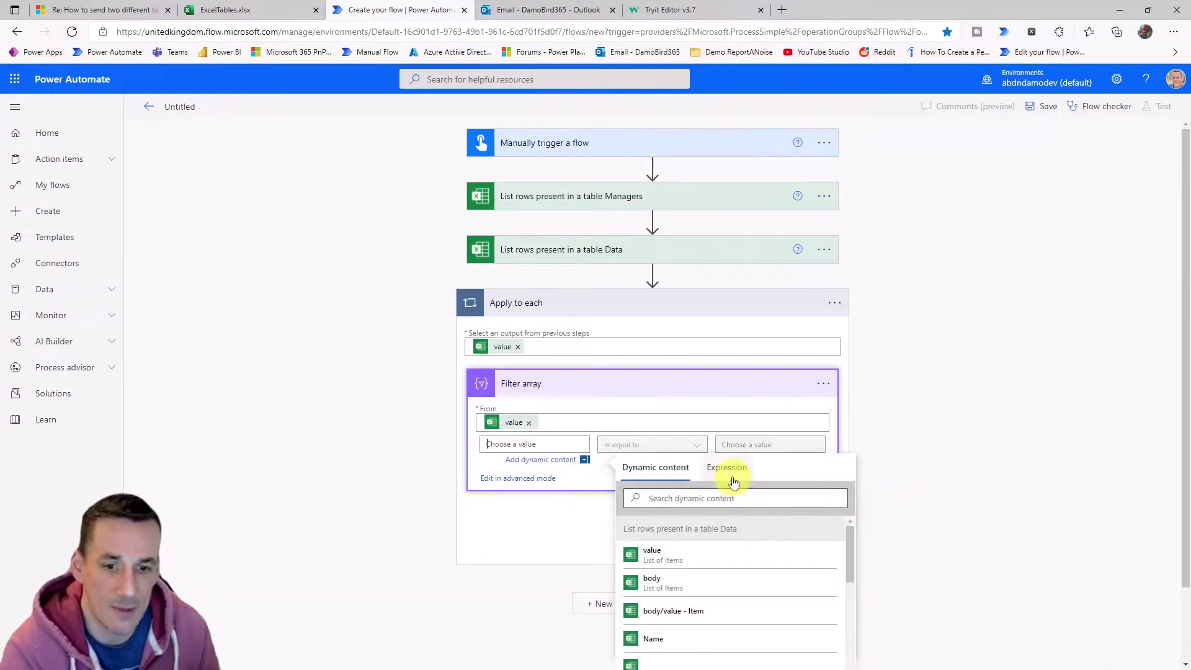
pyautogui.click(712, 498)
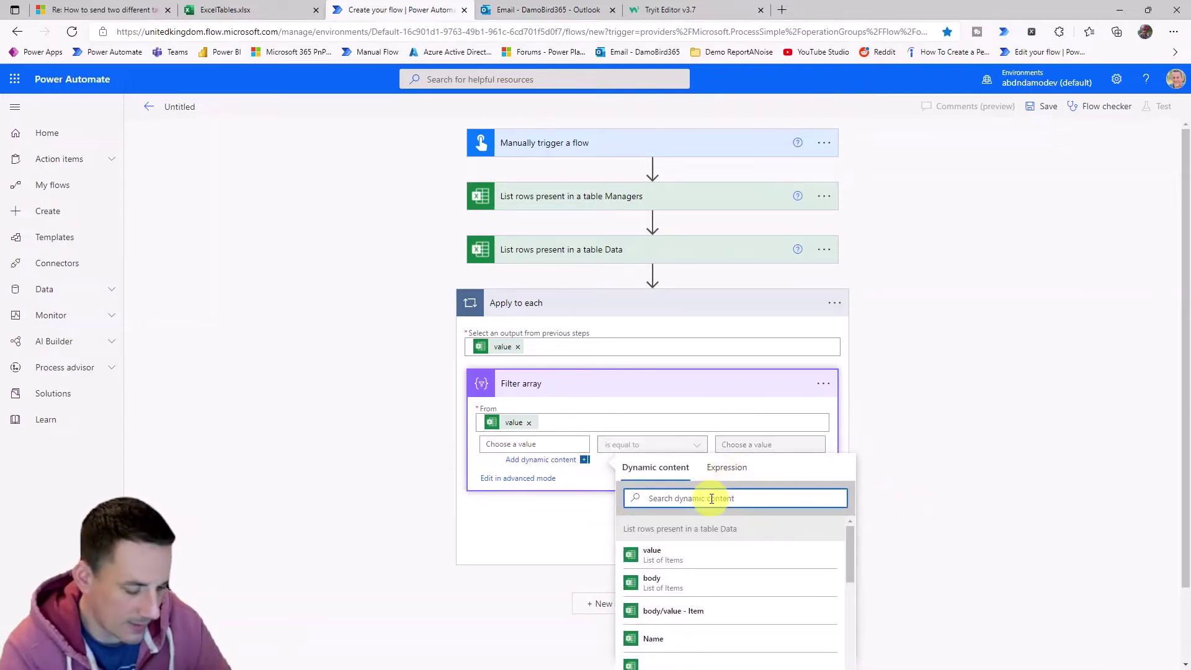
pyautogui.write('email')
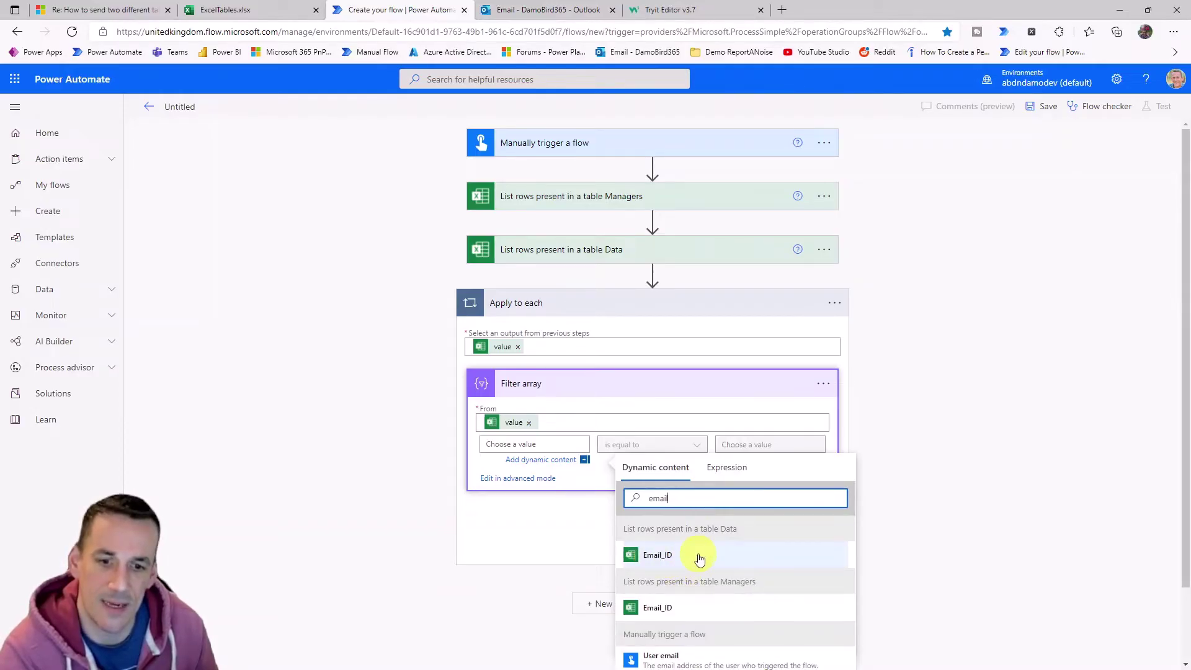
pyautogui.click(654, 556)
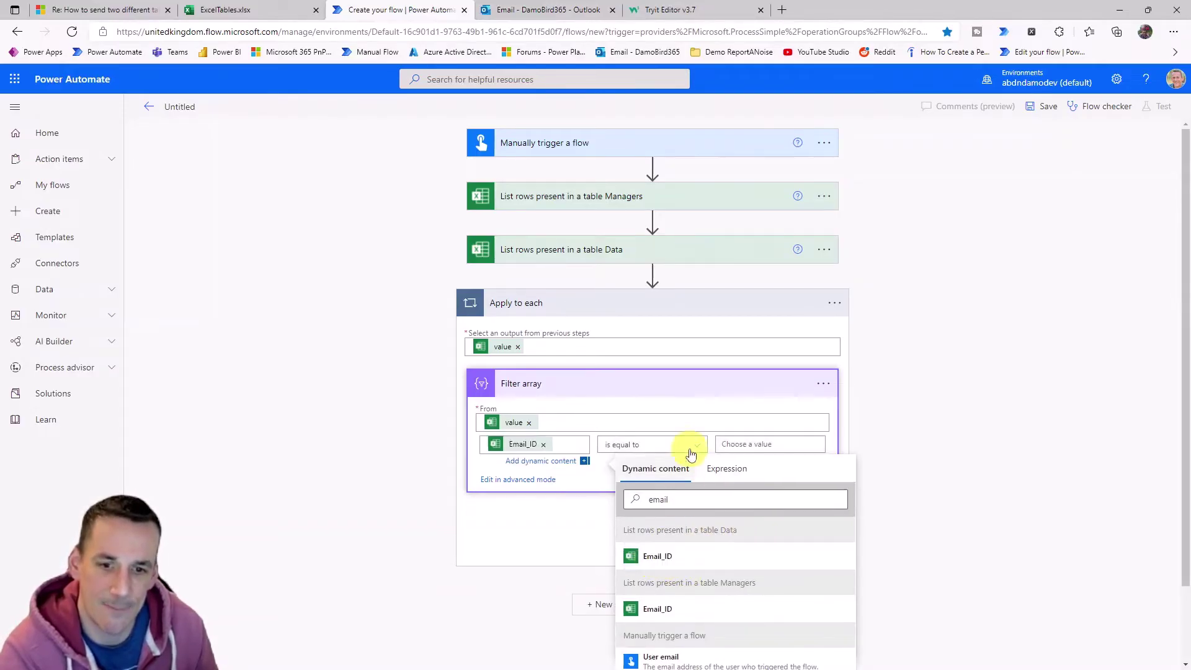
pyautogui.click(766, 444)
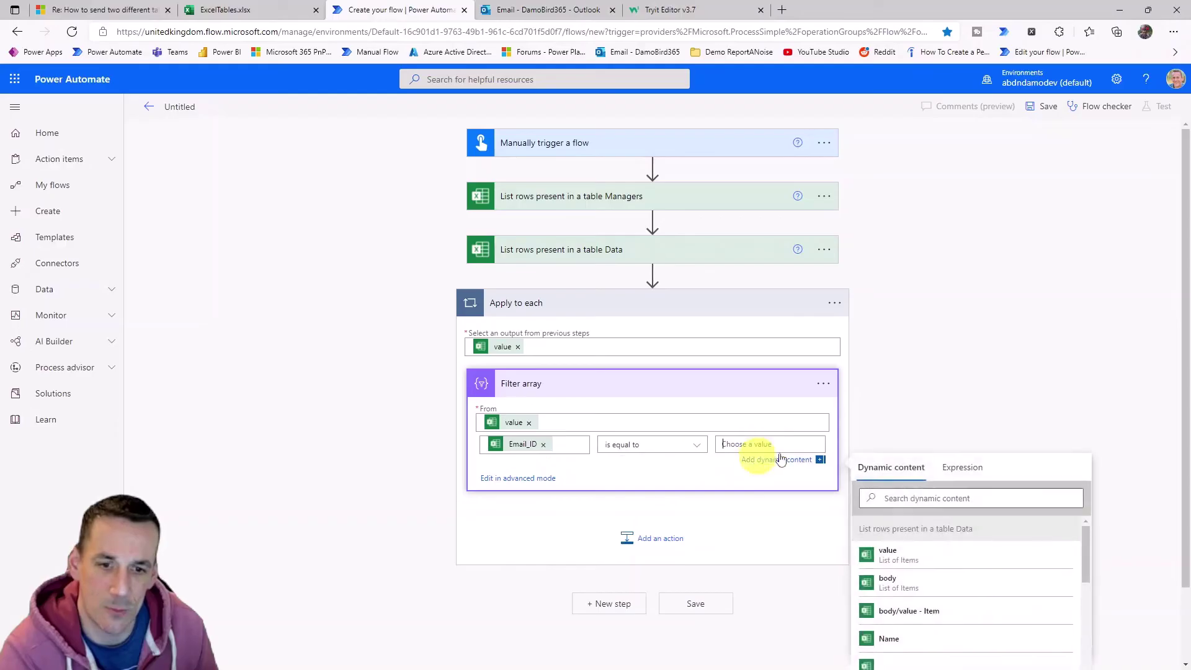
pyautogui.click(937, 500)
pyautogui.write('email')
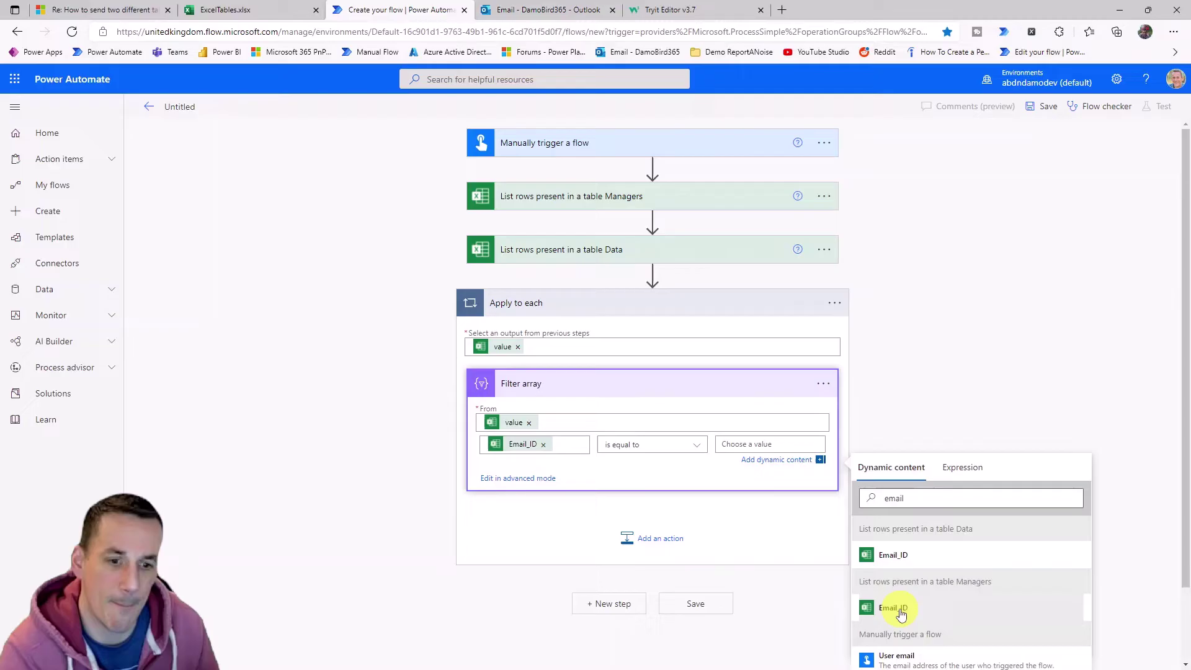
pyautogui.click(901, 611)
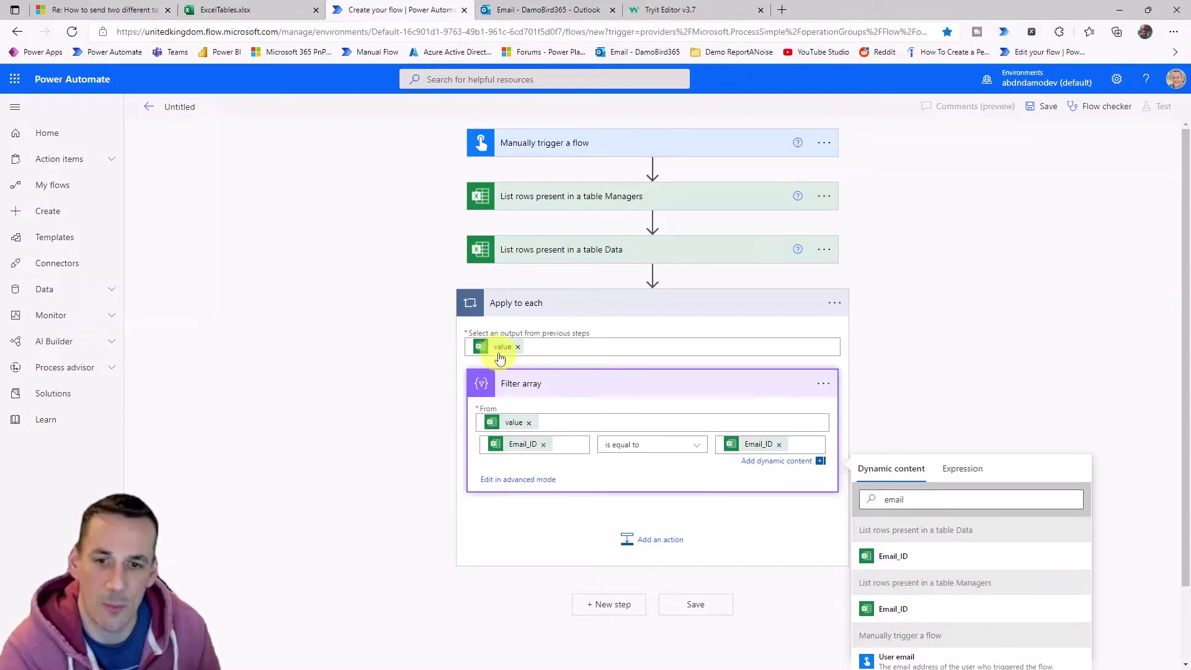
pyautogui.moveTo(498, 352)
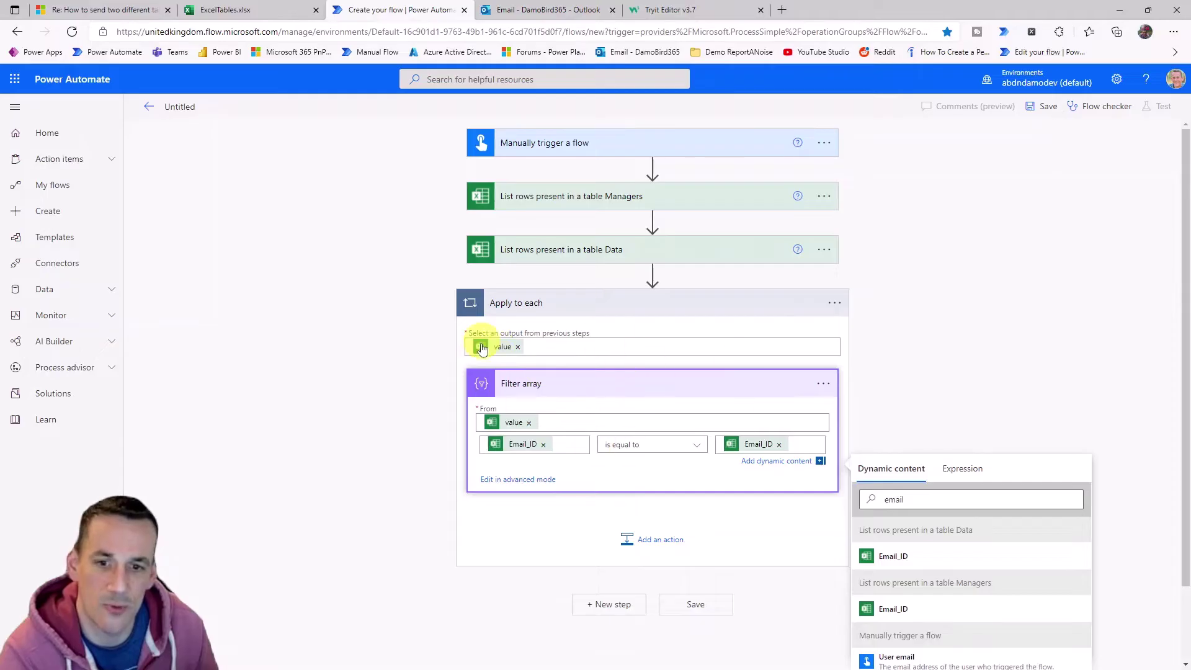
pyautogui.moveTo(508, 426)
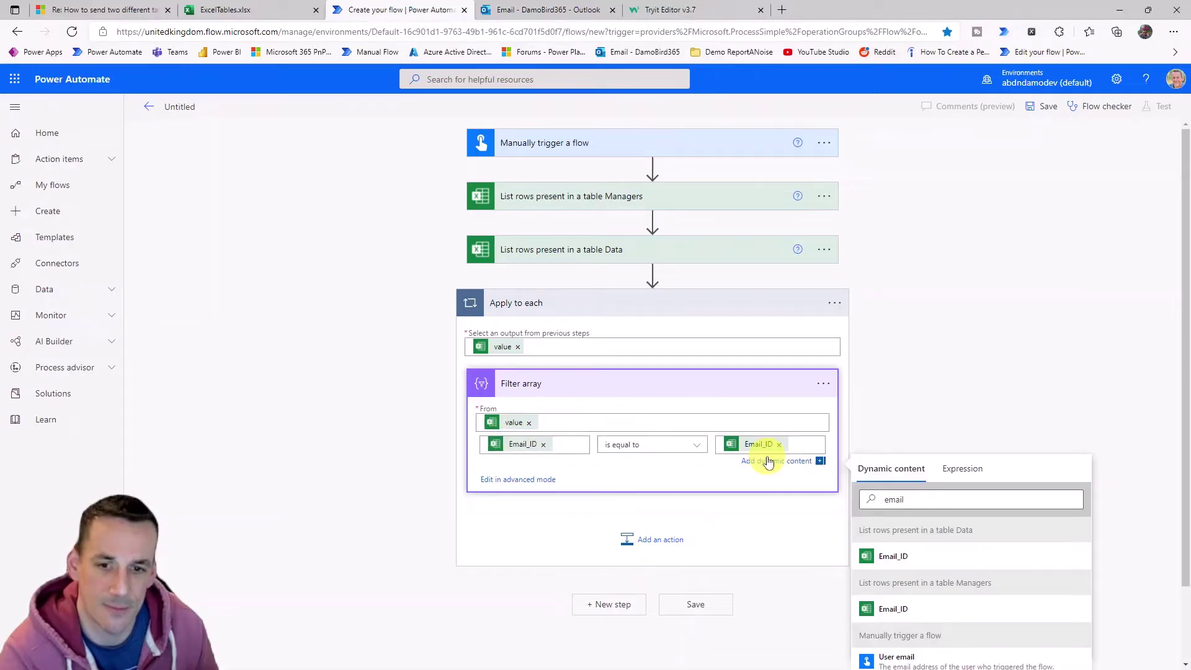
# Add a Create HTML table action built from the Filter array Body, showing advanced options.
pyautogui.click(661, 540)
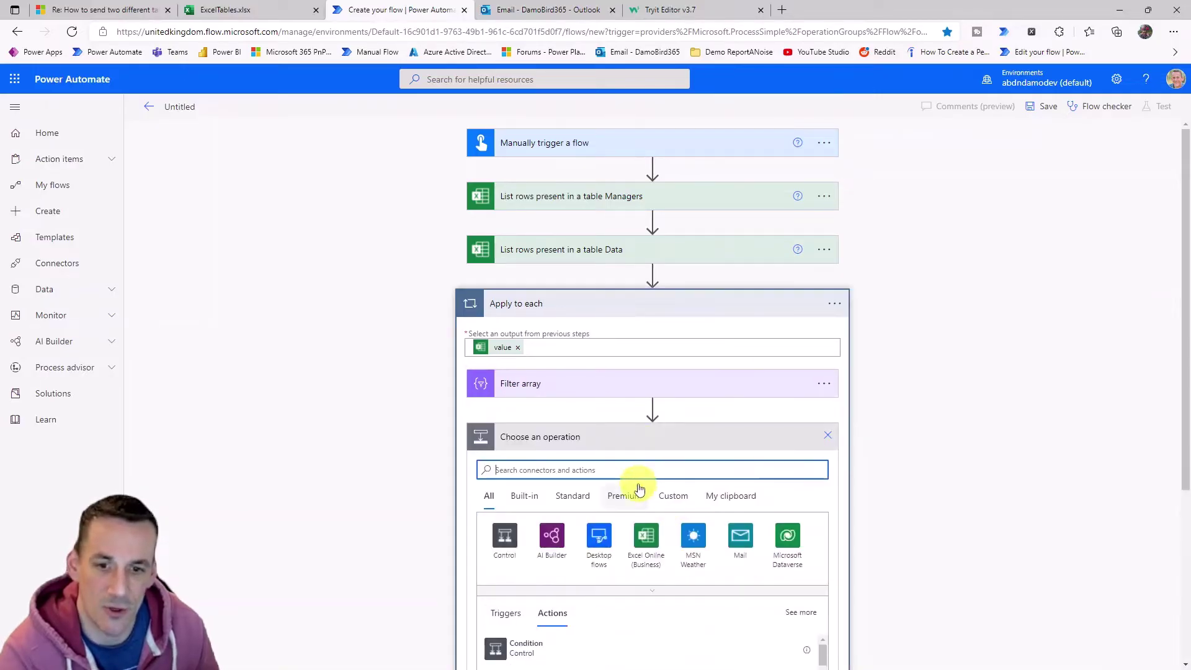
pyautogui.write('create html')
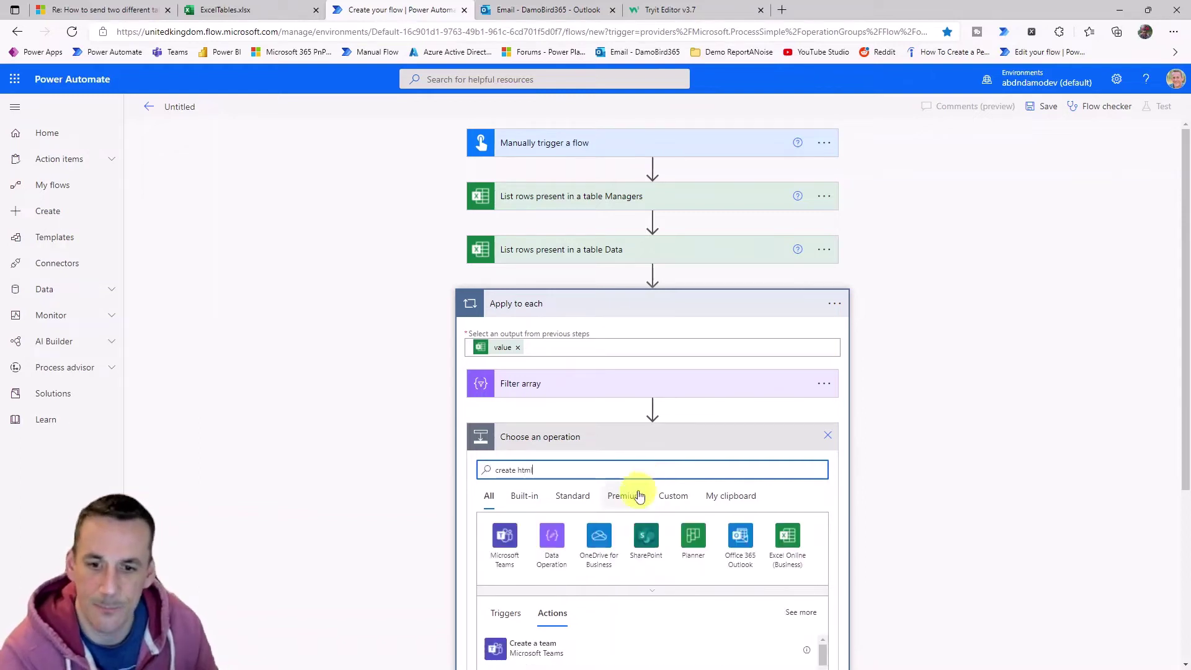
pyautogui.scroll(-3, 620, 528)
pyautogui.click(544, 524)
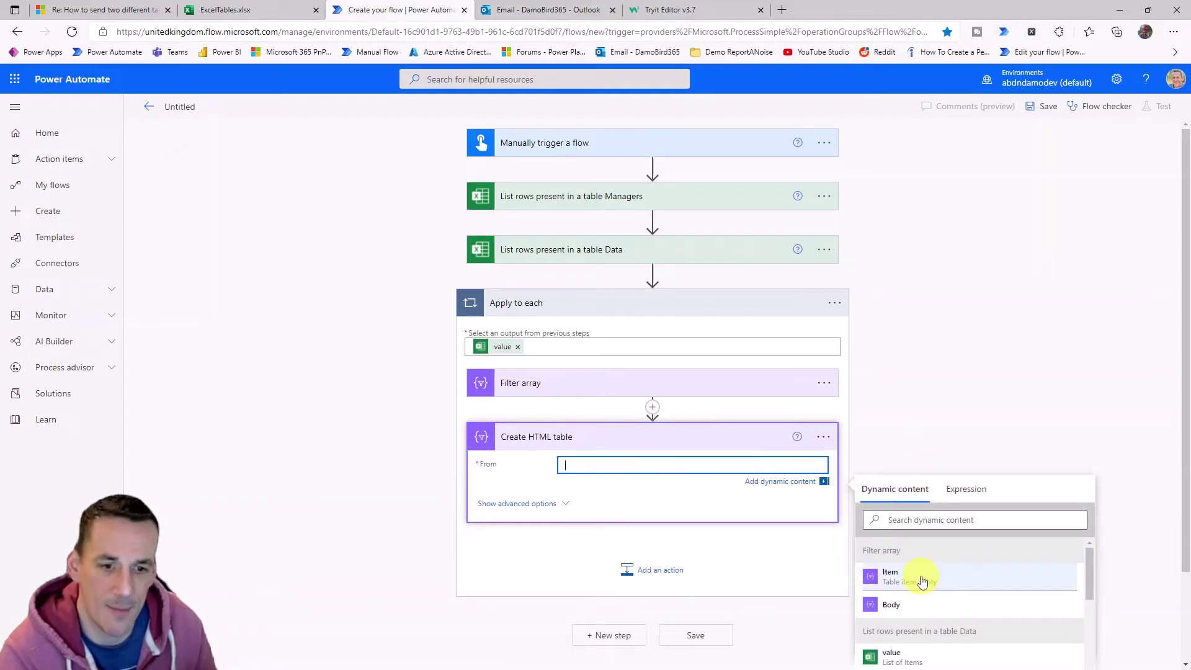
pyautogui.click(891, 606)
pyautogui.scroll(-2, 527, 392)
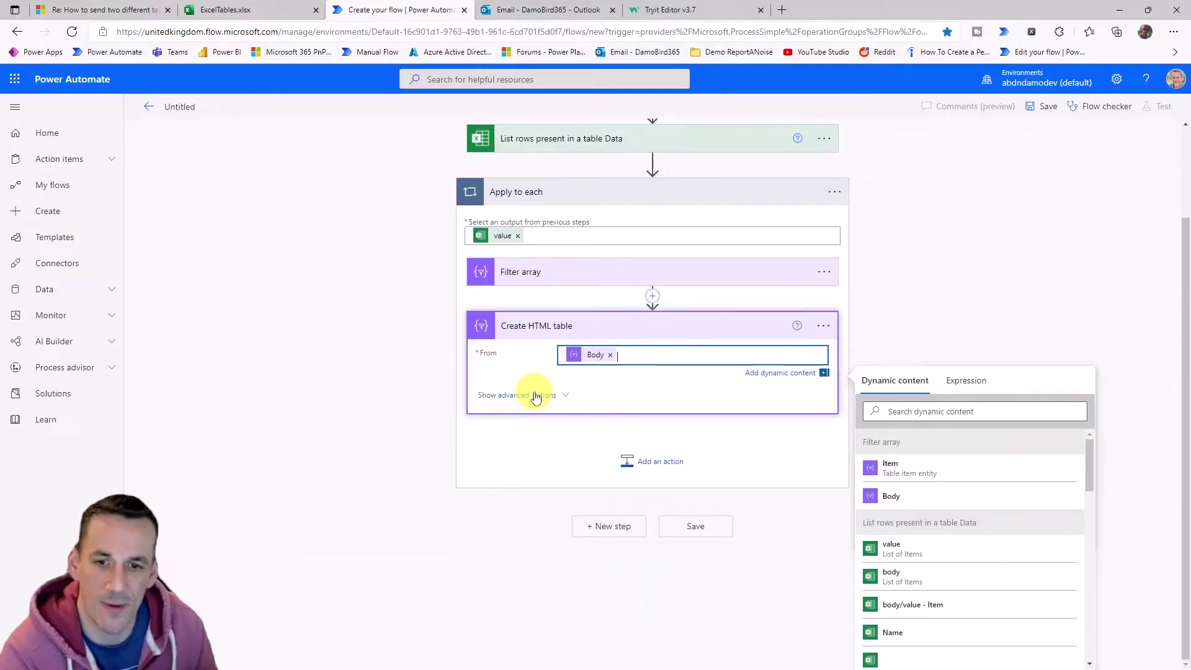
pyautogui.click(535, 398)
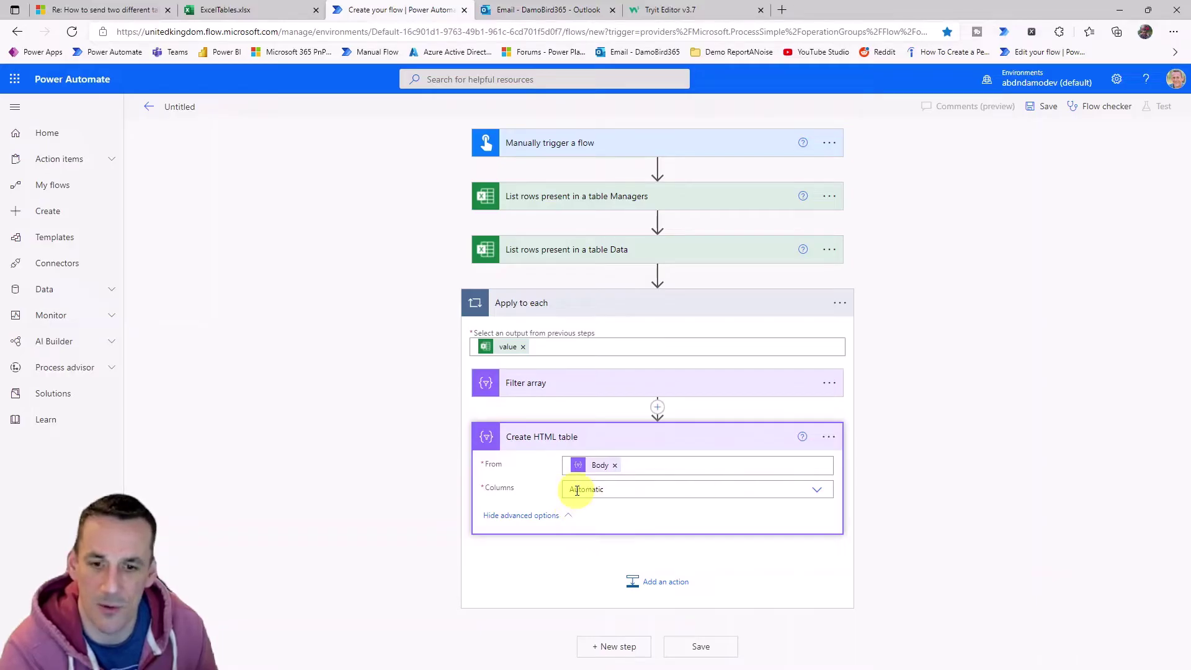
# Rename the HTML table step to 'Create HTML table 2nd Table'.
pyautogui.click(829, 437)
pyautogui.click(882, 457)
pyautogui.click(668, 439)
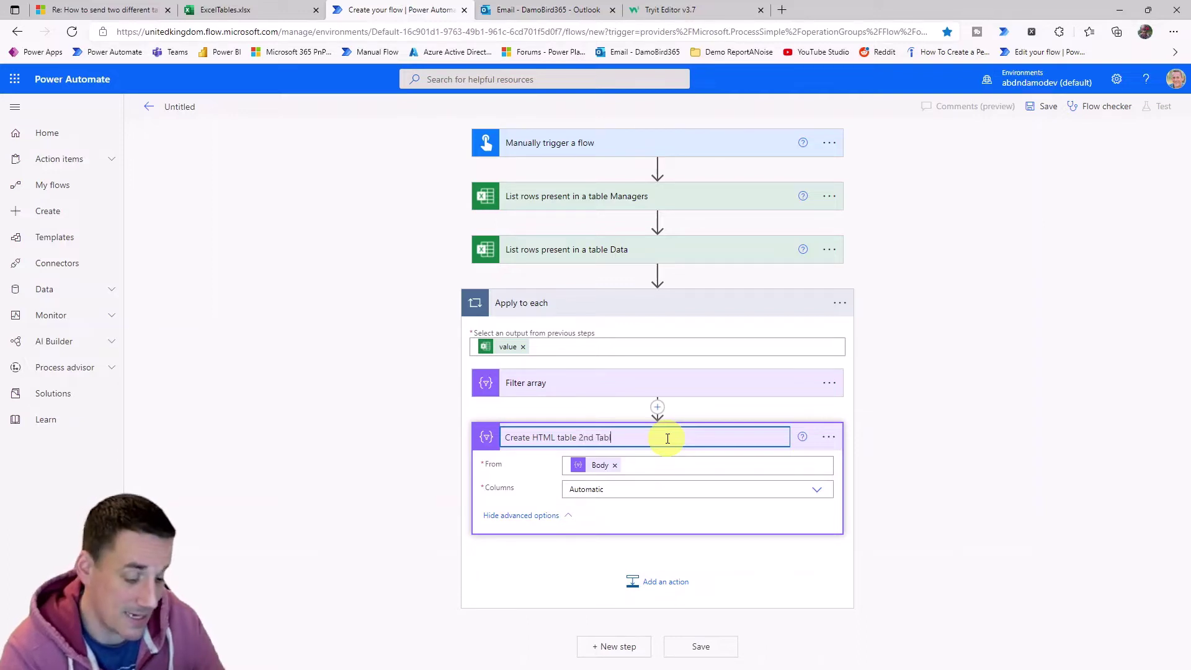
pyautogui.click(971, 489)
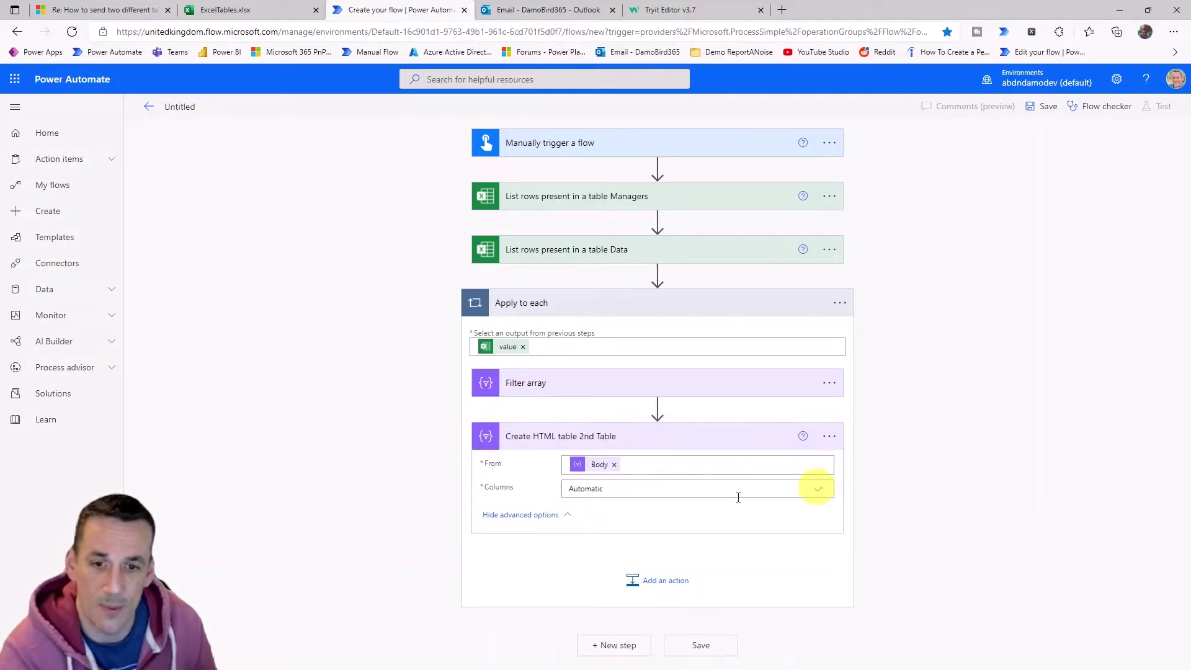
# Add a second Create HTML table action in the loop built from the Current item.
pyautogui.click(666, 583)
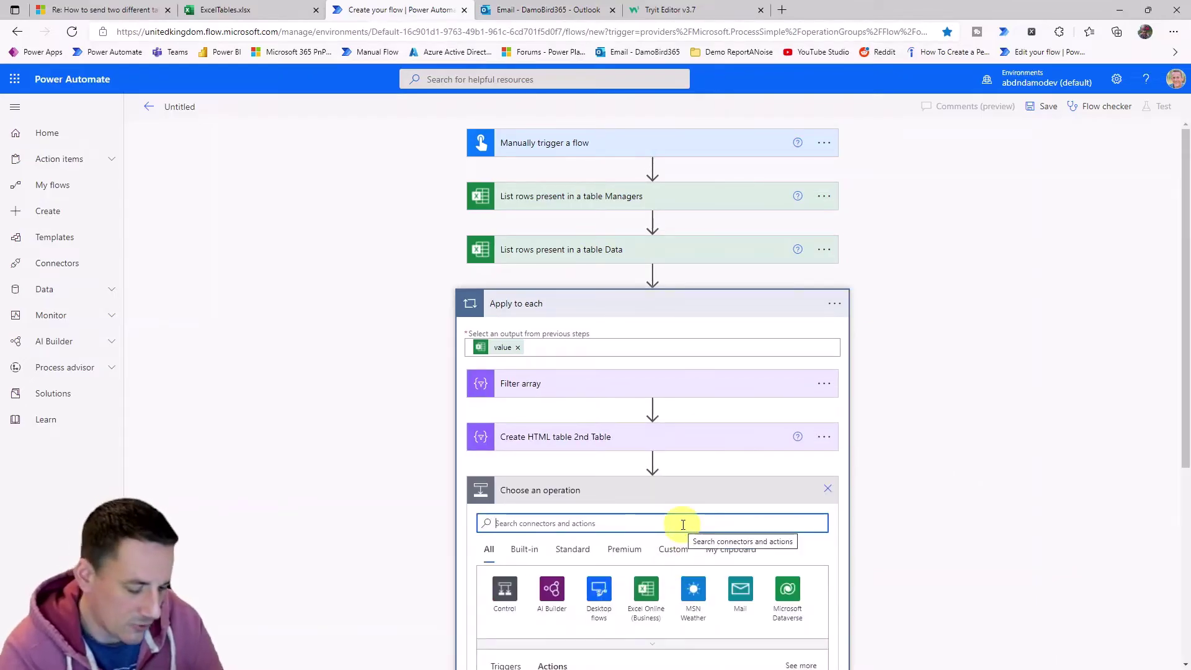
pyautogui.write('create h')
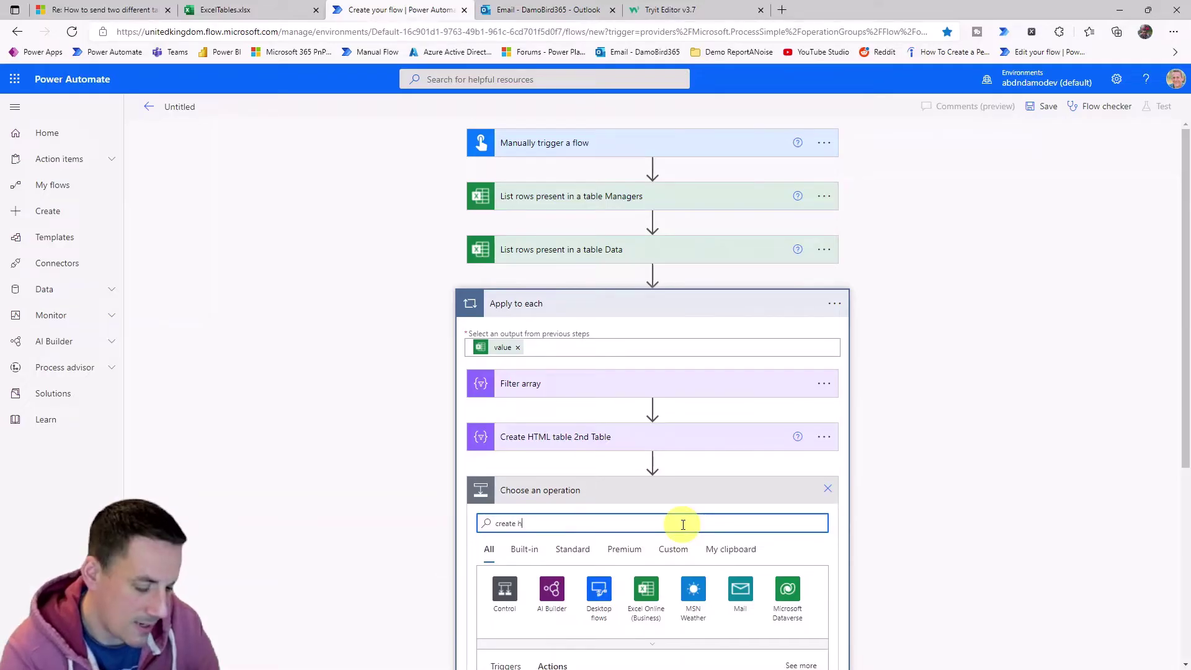
pyautogui.write('tml table')
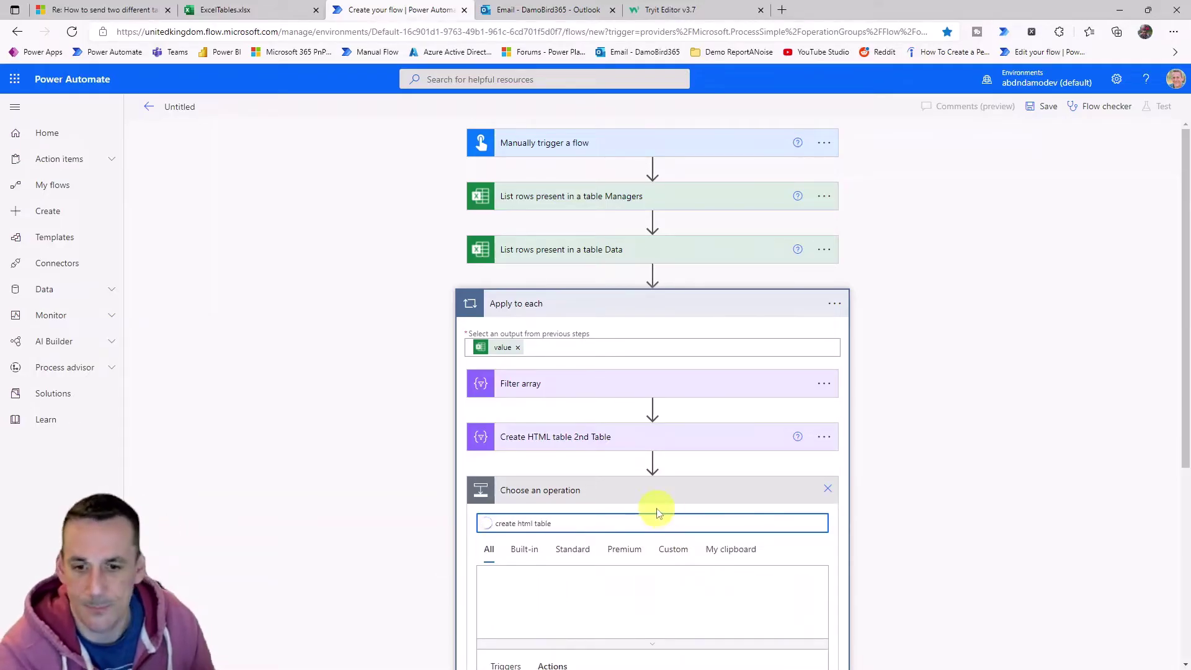
pyautogui.scroll(-3, 651, 506)
pyautogui.scroll(-3, 546, 459)
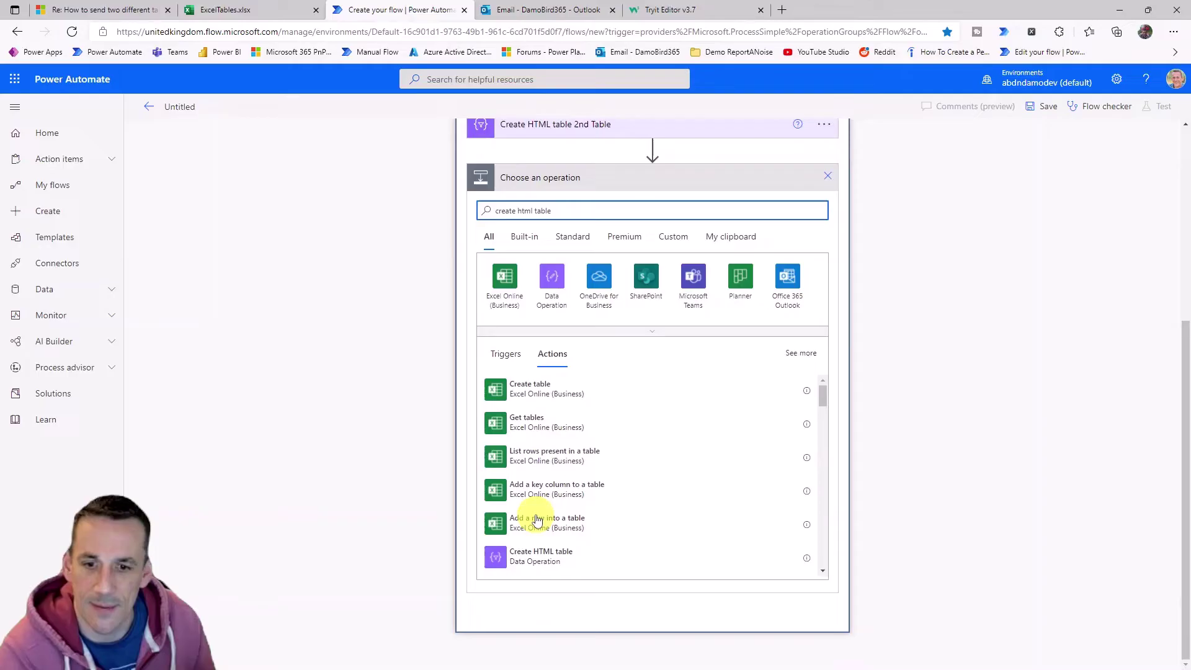
pyautogui.click(524, 556)
pyautogui.click(596, 492)
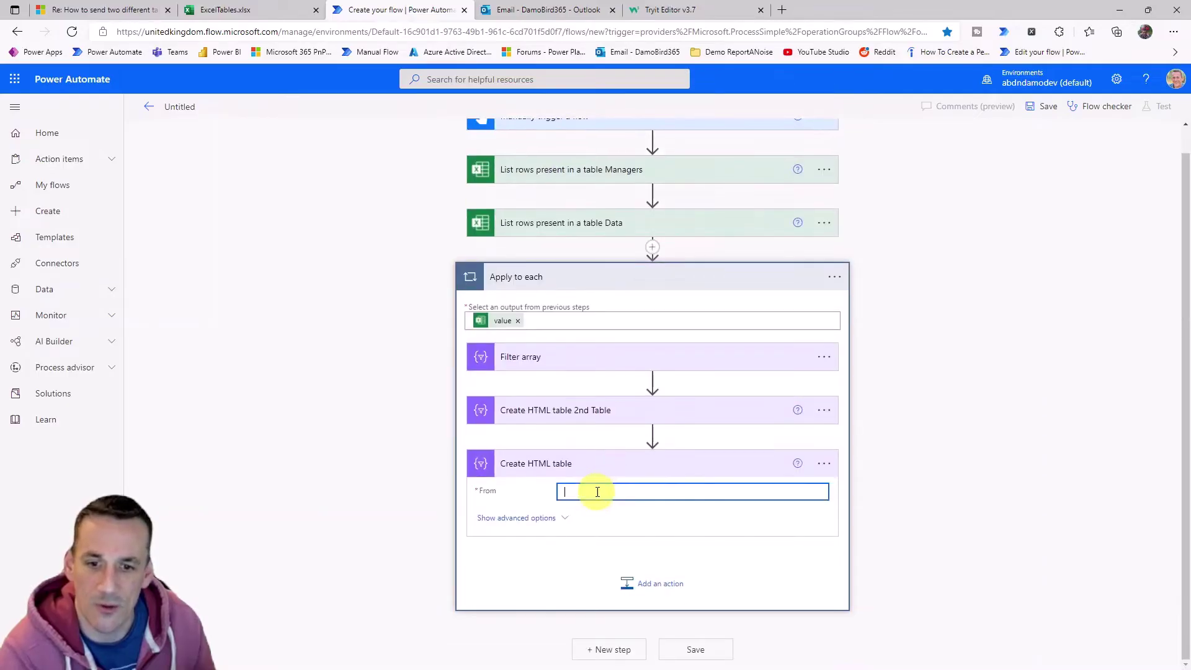
pyautogui.scroll(-2, 1045, 500)
pyautogui.scroll(-8, 984, 559)
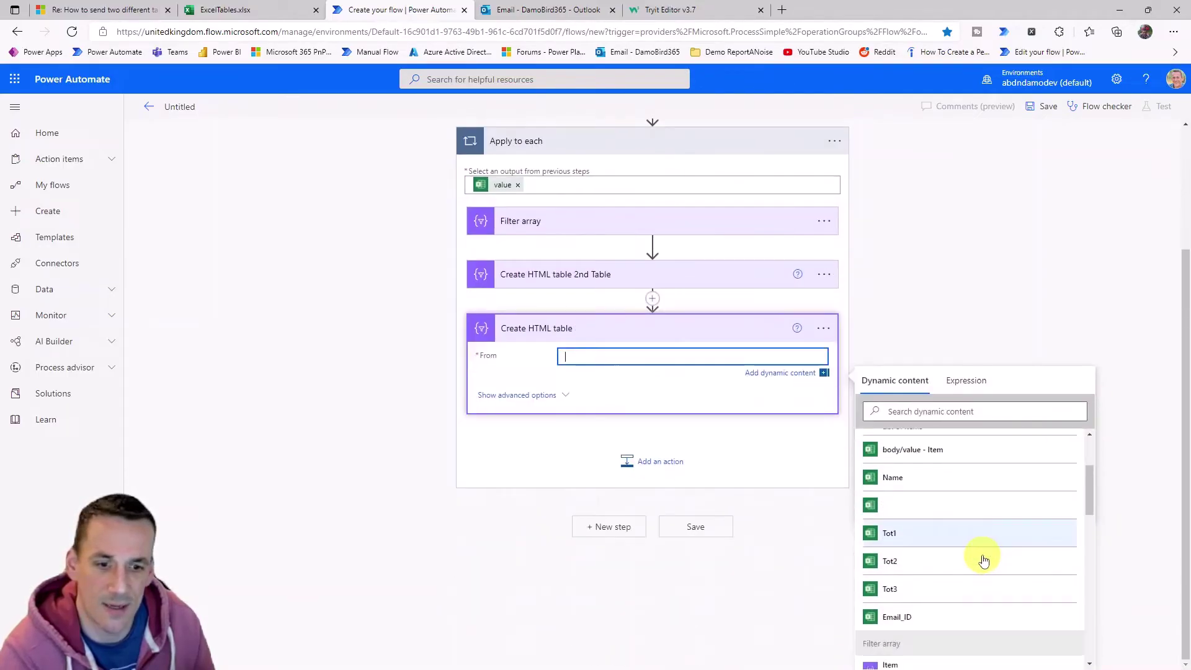
pyautogui.scroll(-10, 971, 583)
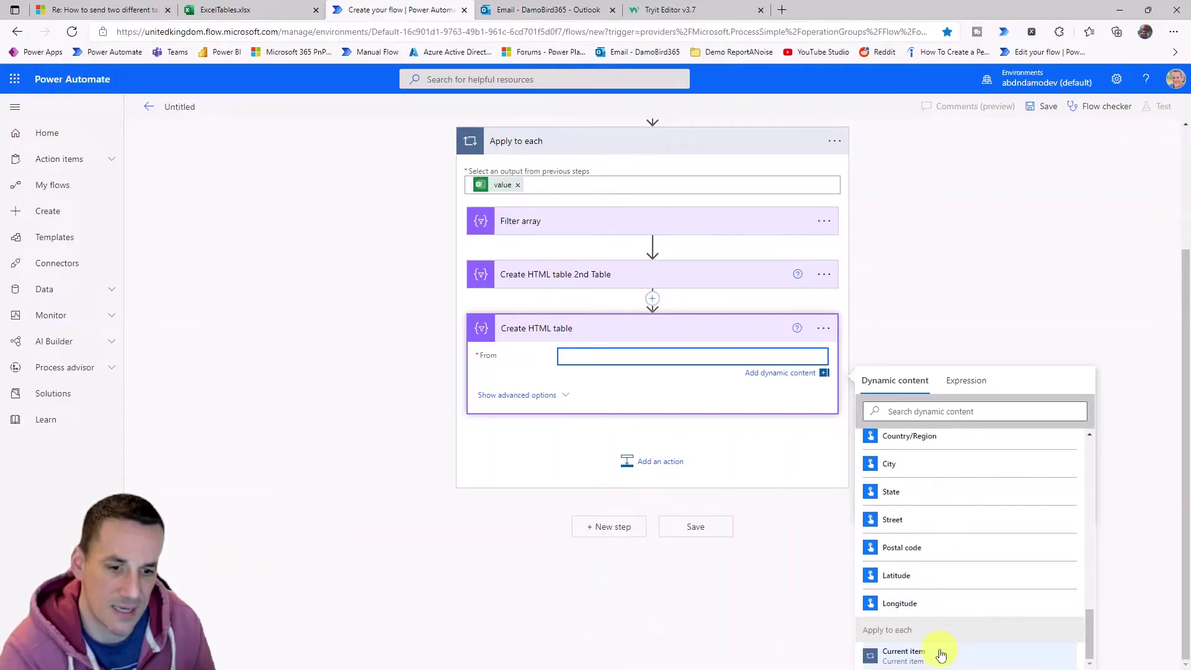
pyautogui.click(910, 658)
pyautogui.scroll(1, 497, 314)
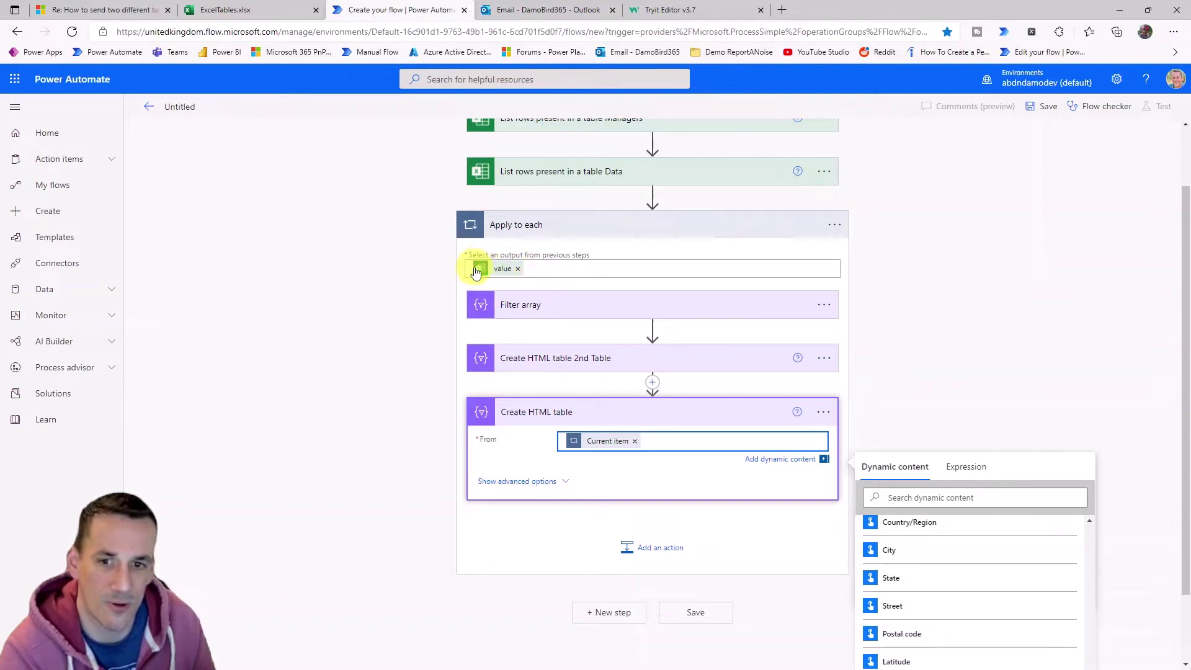
# Rename the new table step to 'Create HTML table 1st Table'.
pyautogui.moveTo(502, 284)
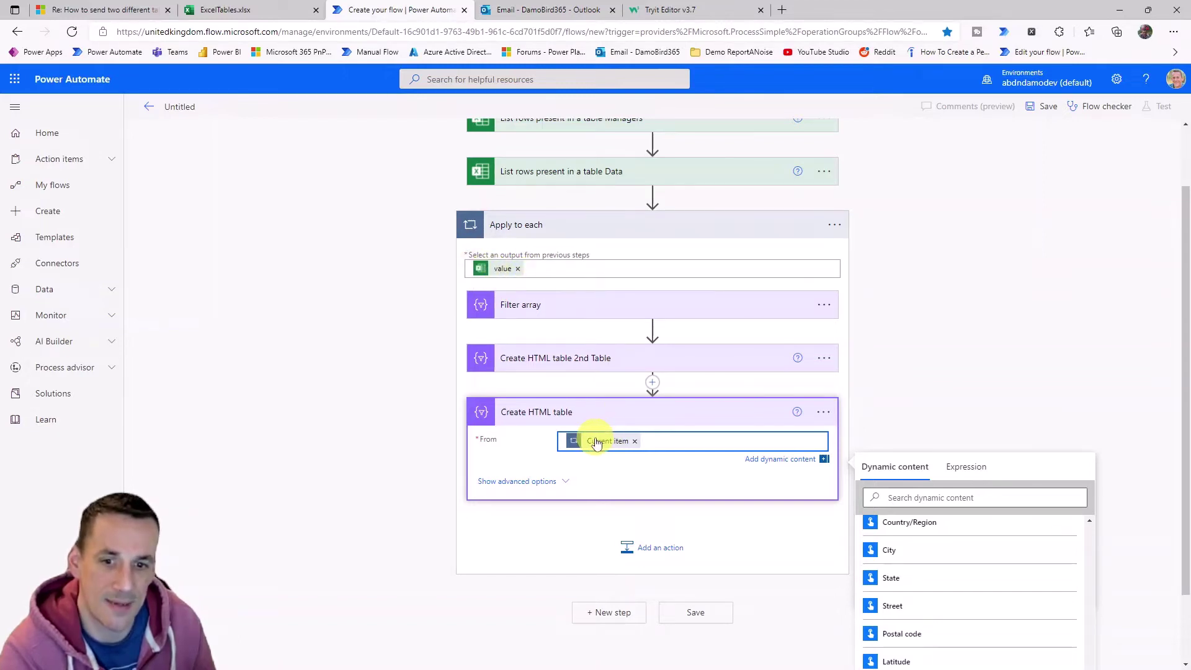
pyautogui.moveTo(606, 447)
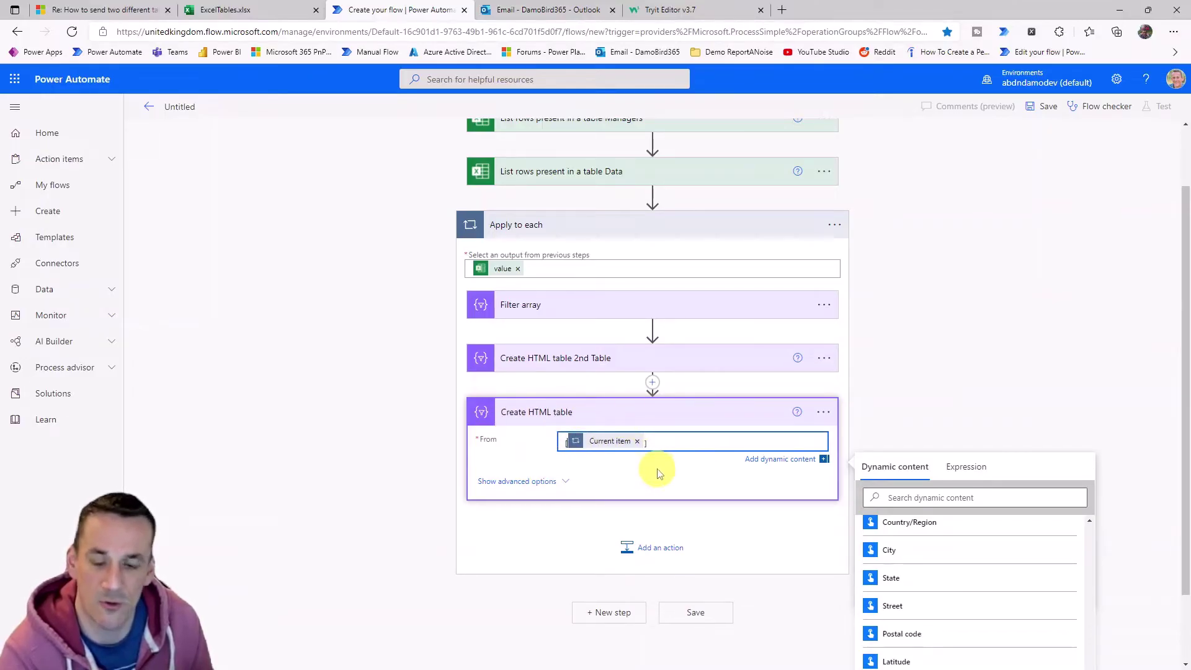
pyautogui.click(891, 442)
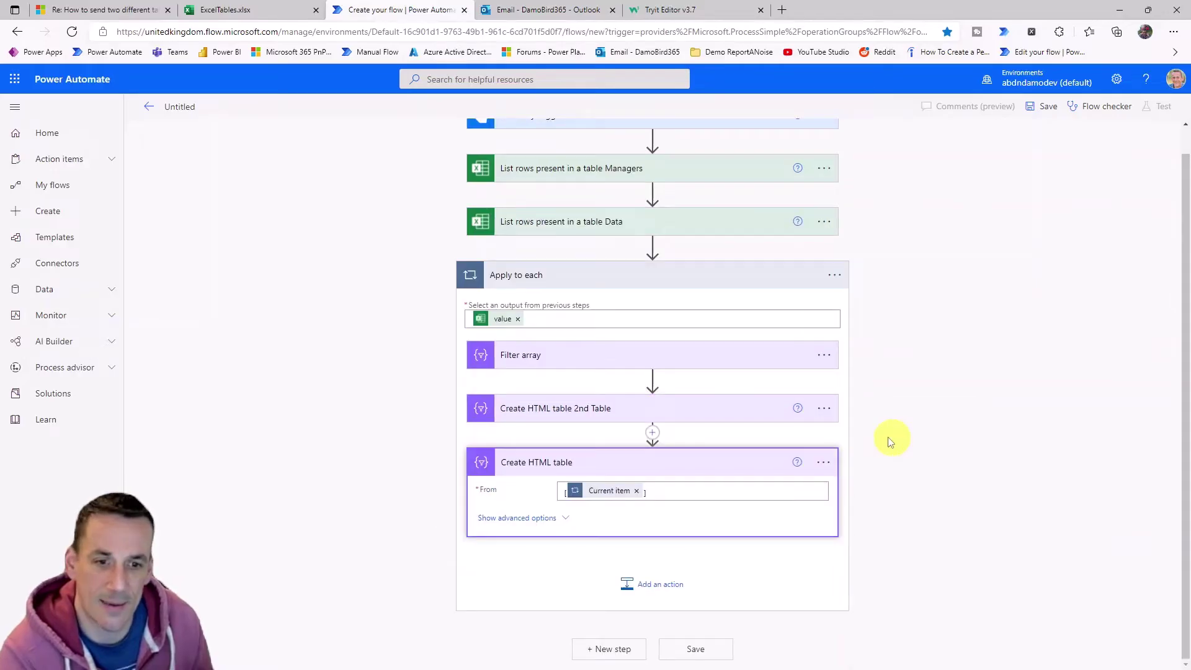
pyautogui.click(833, 465)
pyautogui.click(881, 483)
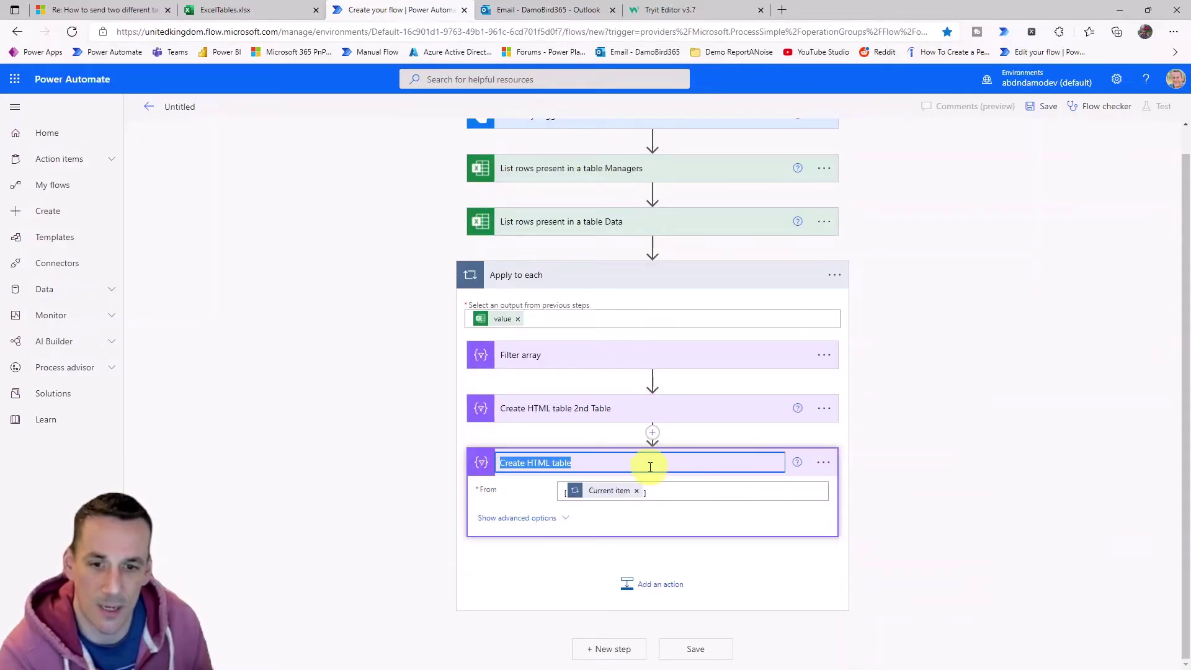
pyautogui.press('BackSpace')
pyautogui.hotkey('ctrl', 'z')
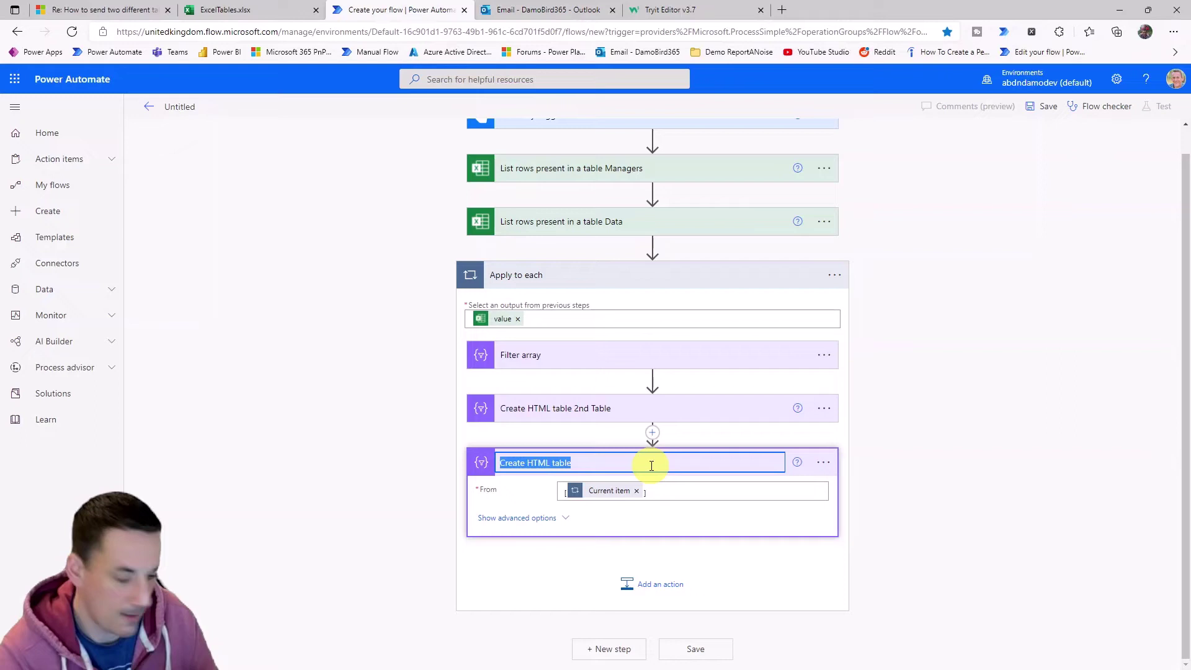
pyautogui.press('End')
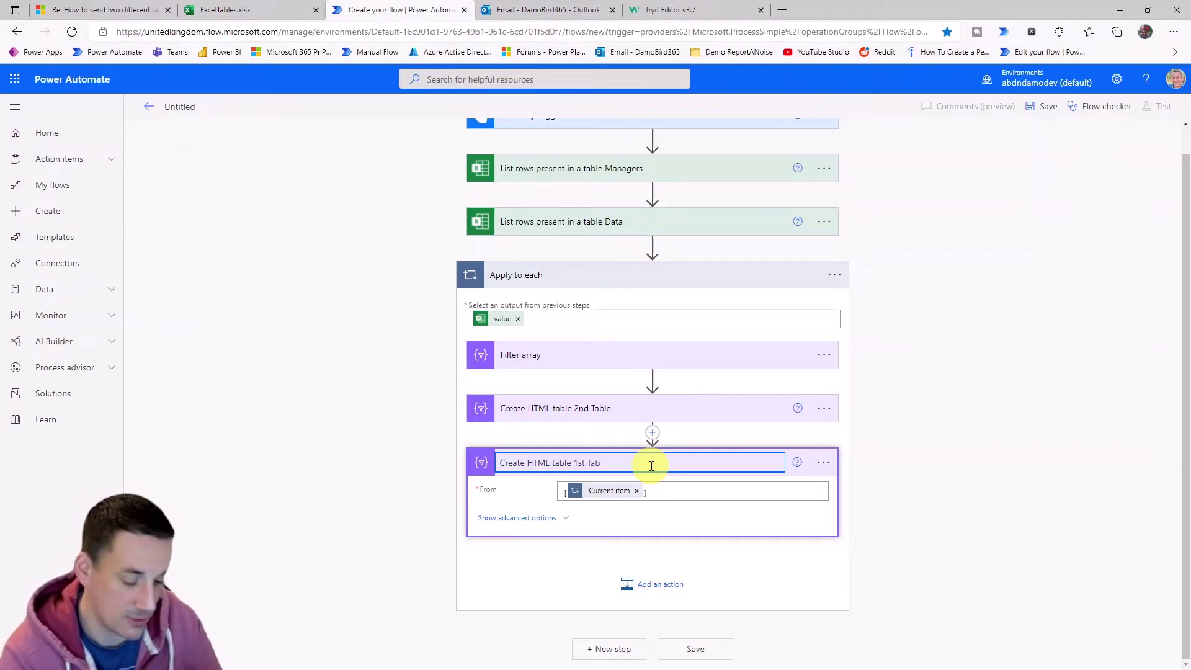
pyautogui.click(662, 588)
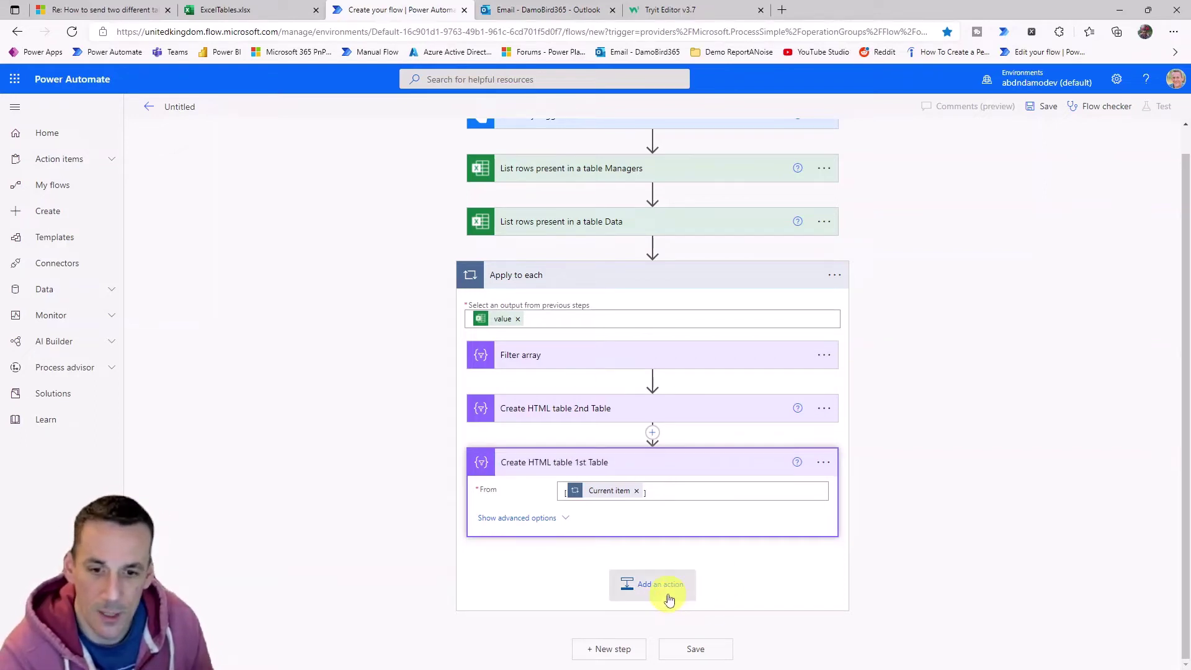
# Add a Send an email (V2) action addressed to the manager's Email_ID.
pyautogui.click(625, 550)
pyautogui.write('sebd')
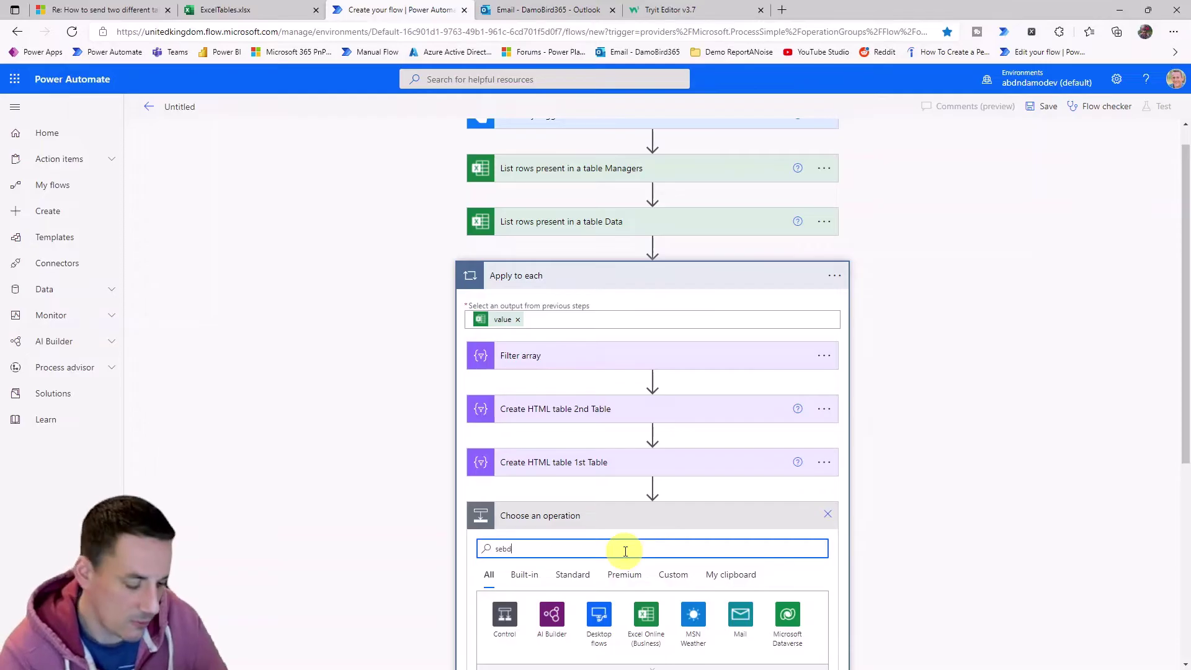
pyautogui.press('BackSpace')
pyautogui.press('BackSpace')
pyautogui.write('nd')
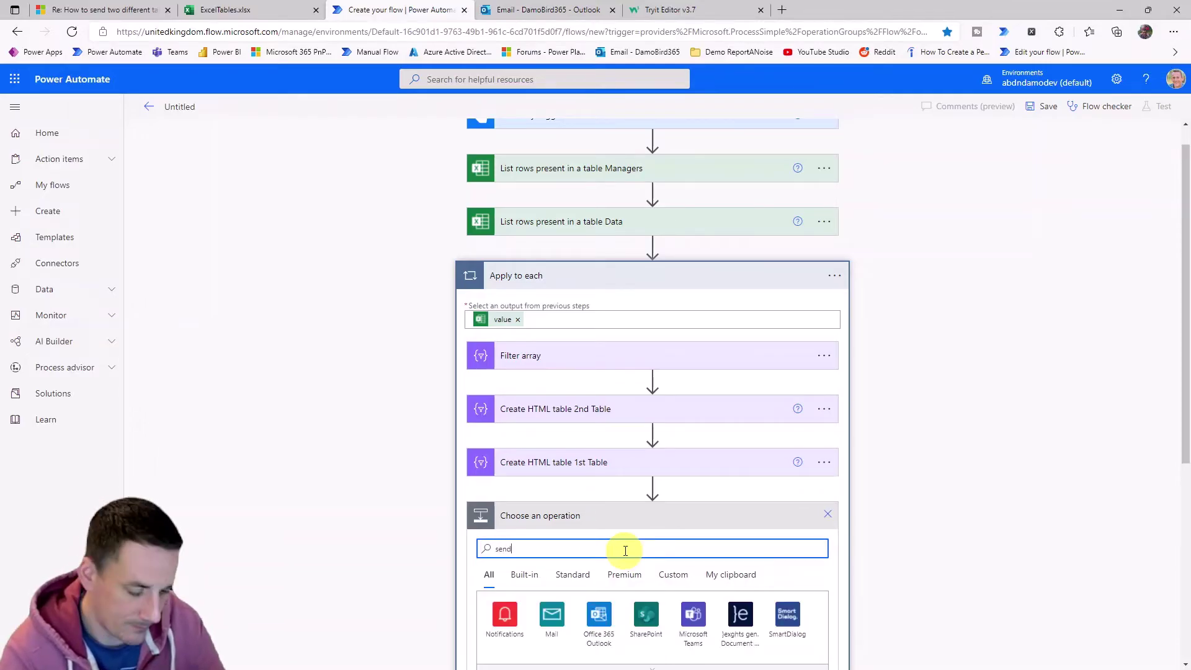
pyautogui.write(' email')
pyautogui.scroll(-3, 736, 399)
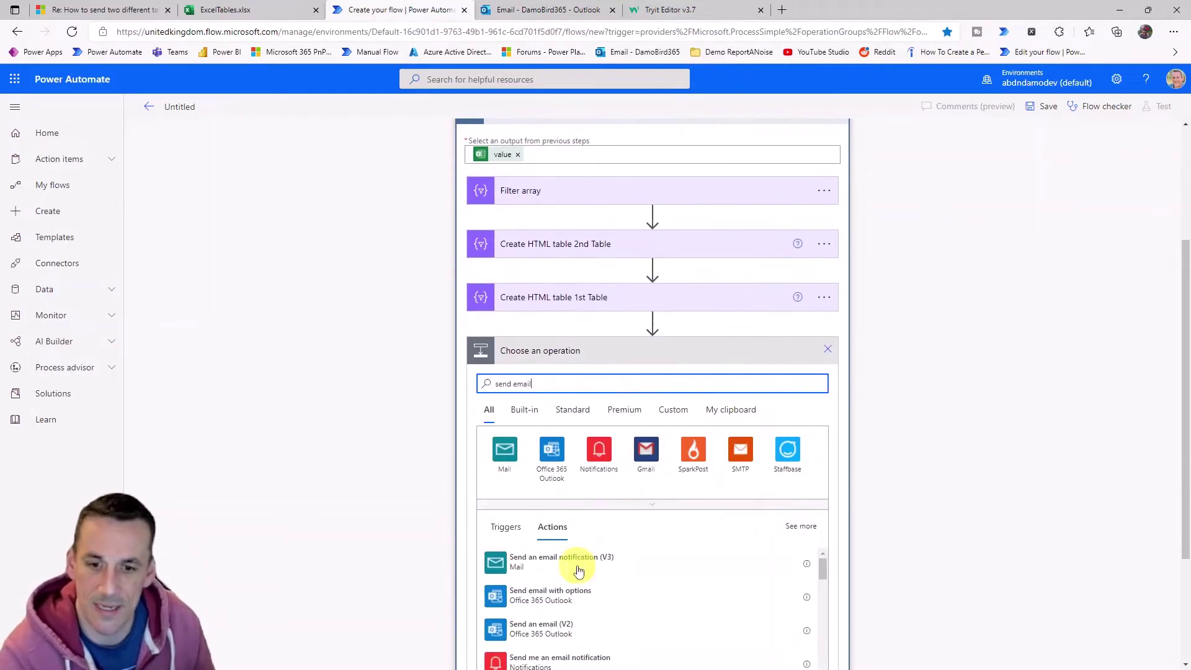
pyautogui.click(576, 623)
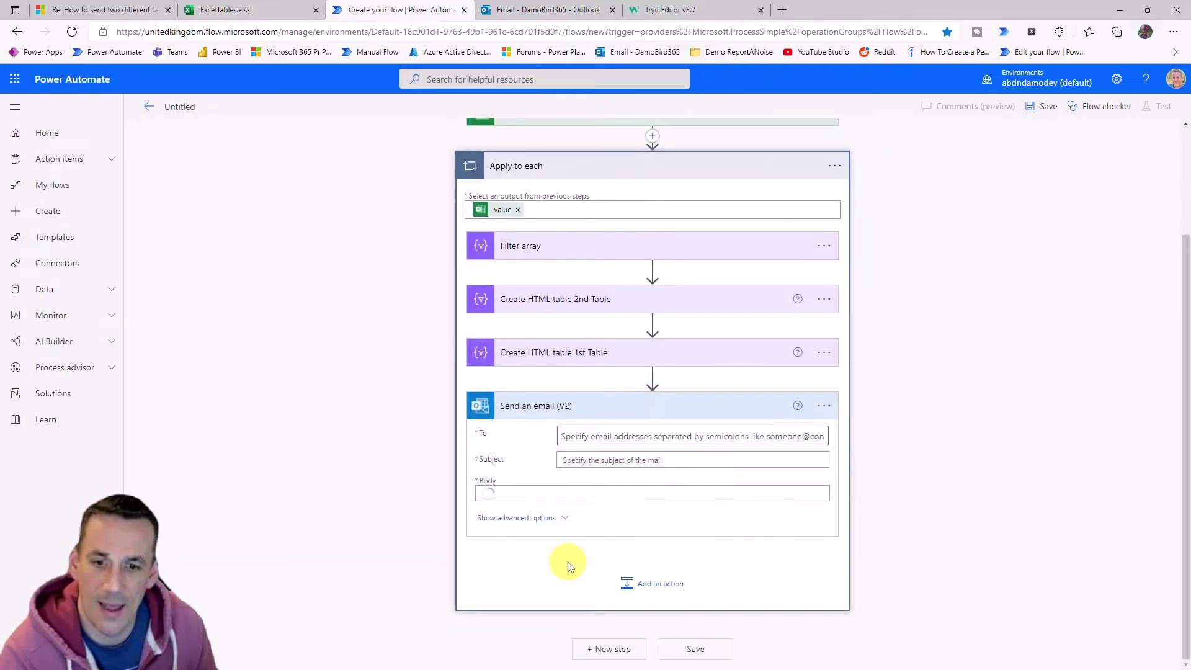
pyautogui.click(614, 422)
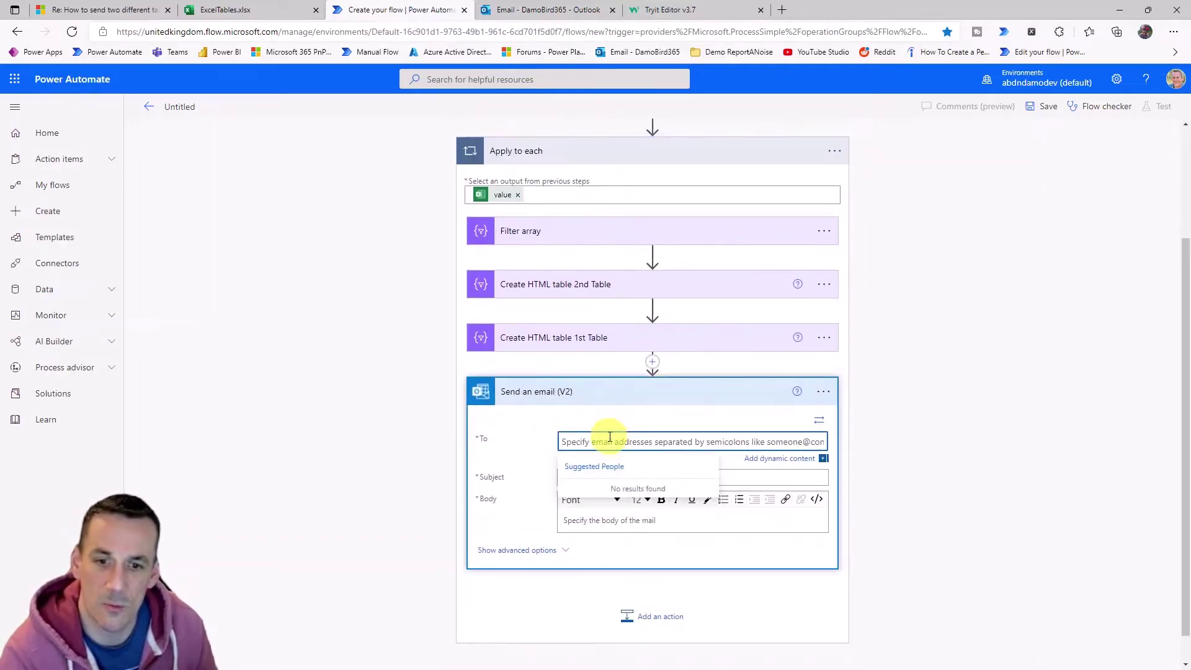
pyautogui.click(780, 463)
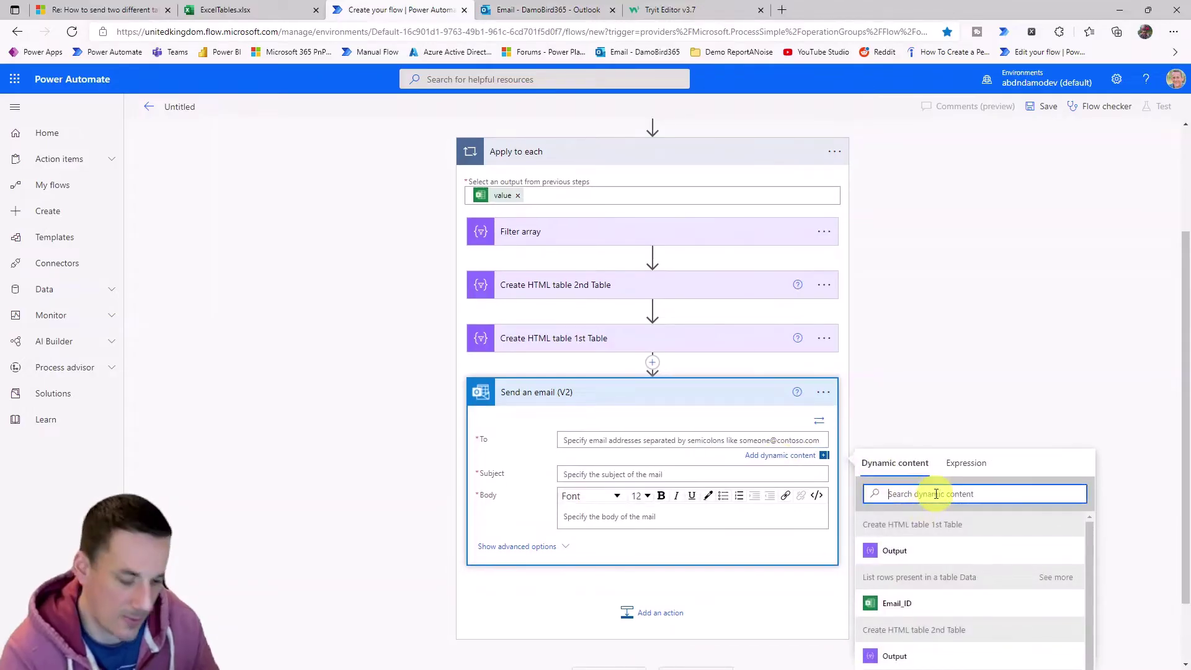
pyautogui.write('email id')
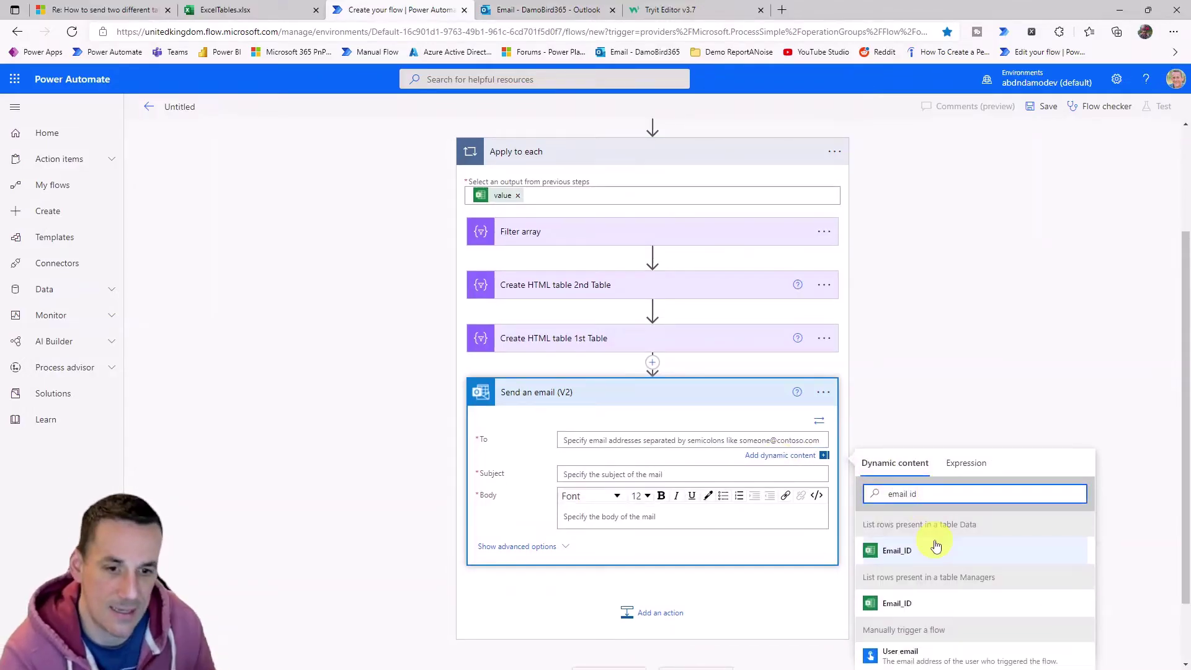
pyautogui.click(909, 604)
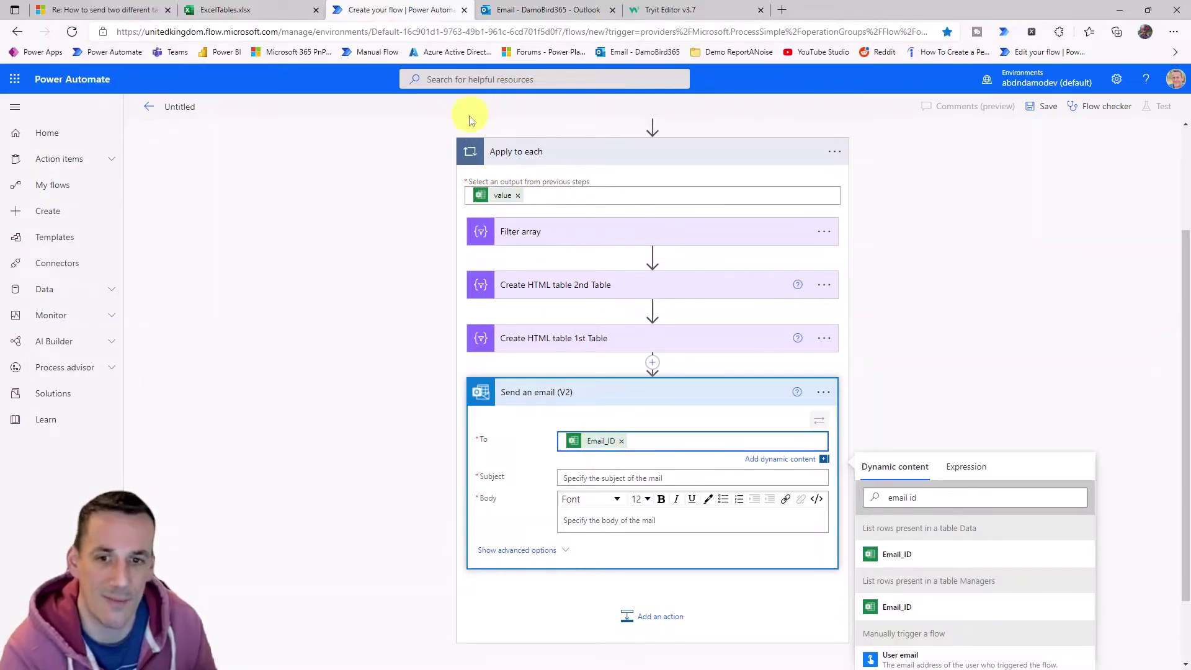
# Set the subject 'Here is your summary' and put both HTML table Outputs in the body.
pyautogui.click(599, 479)
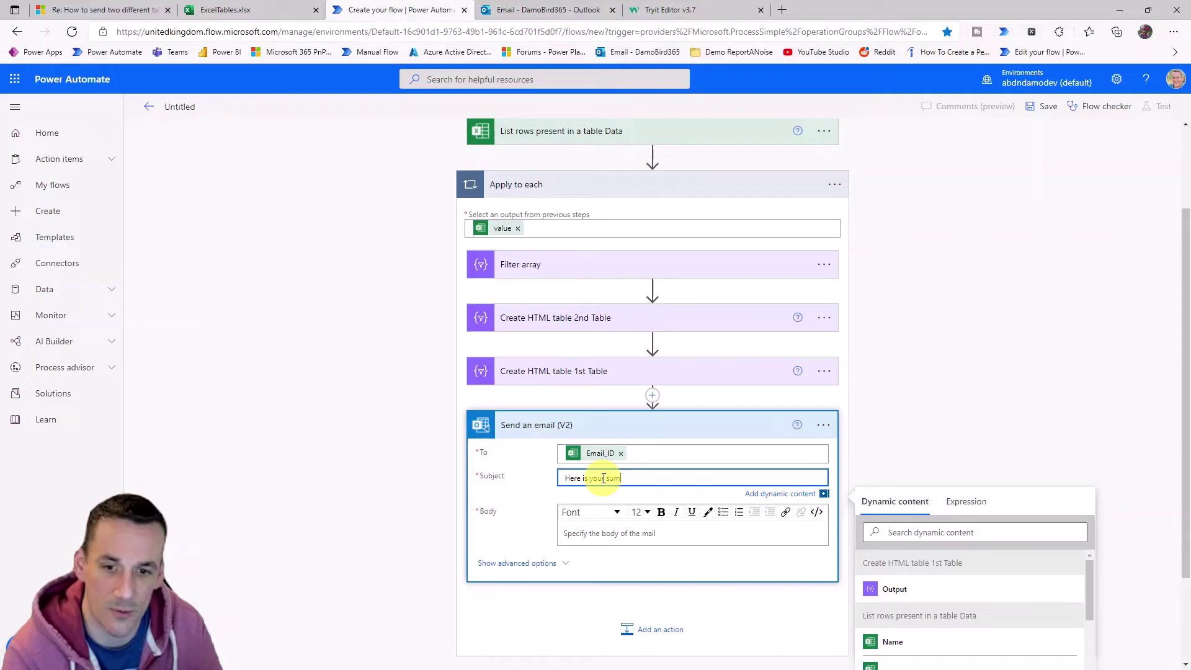
pyautogui.click(611, 535)
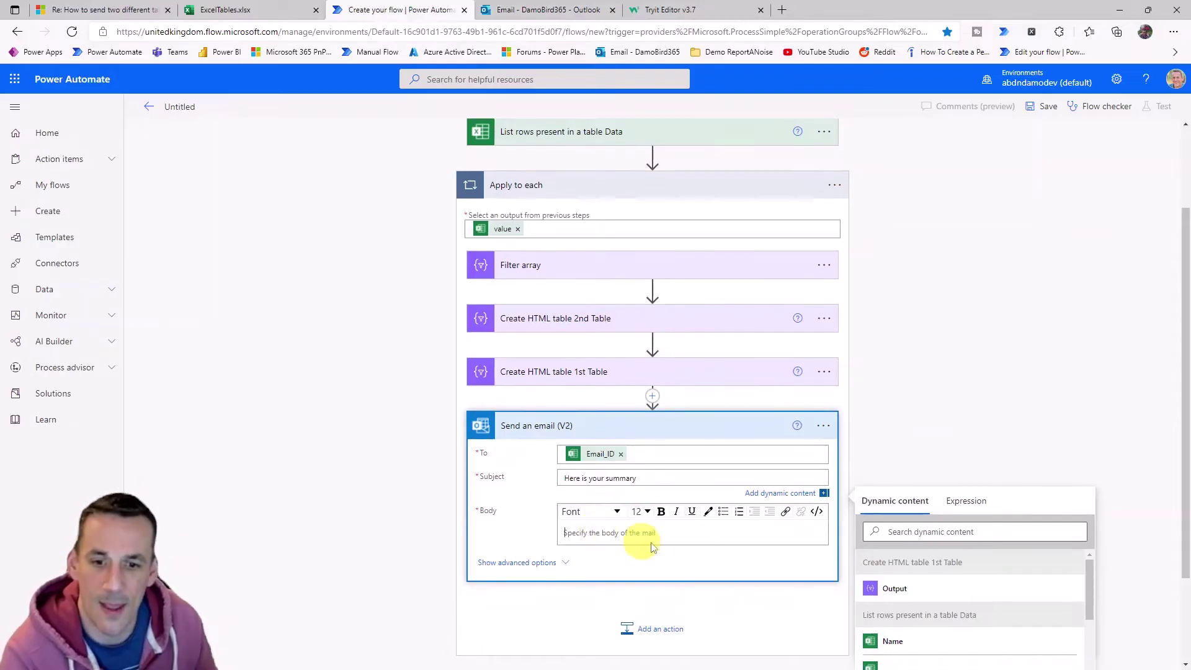
pyautogui.scroll(-3, 974, 478)
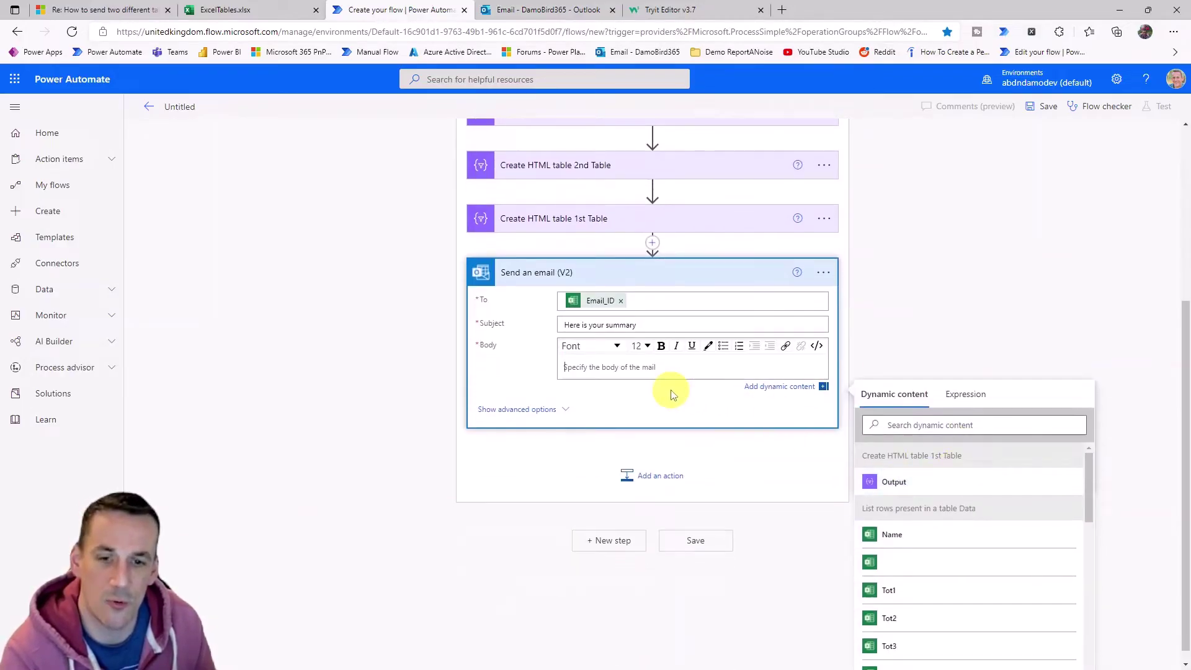
pyautogui.click(896, 487)
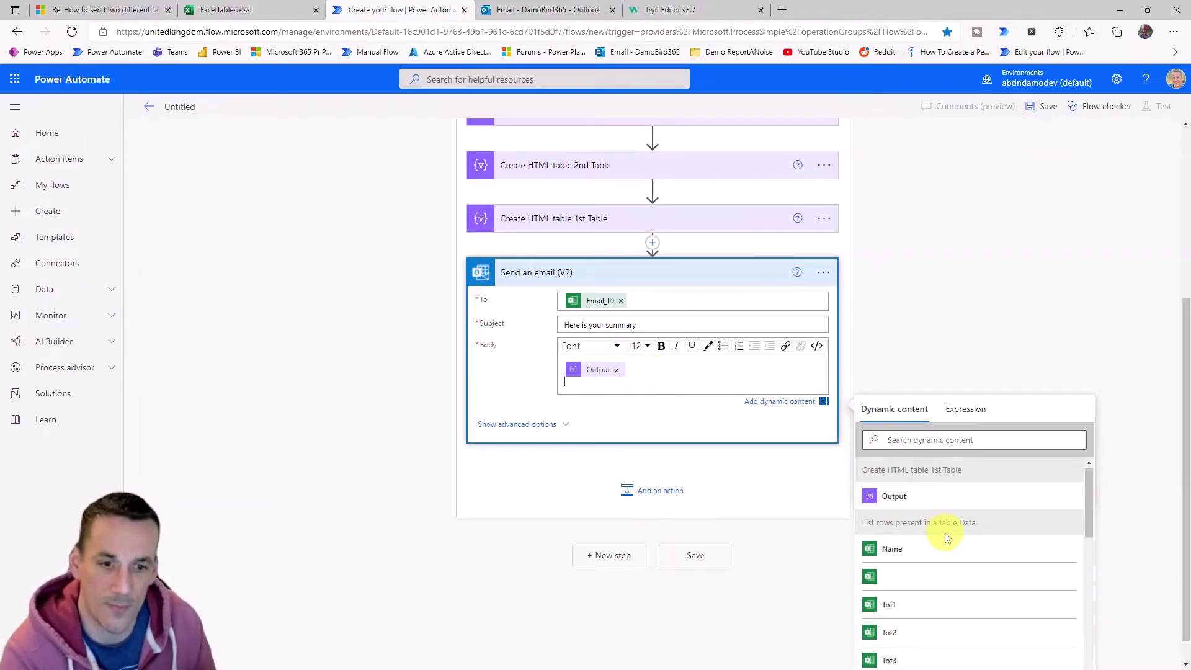
pyautogui.scroll(-3, 950, 542)
pyautogui.scroll(2, 951, 542)
pyautogui.click(904, 562)
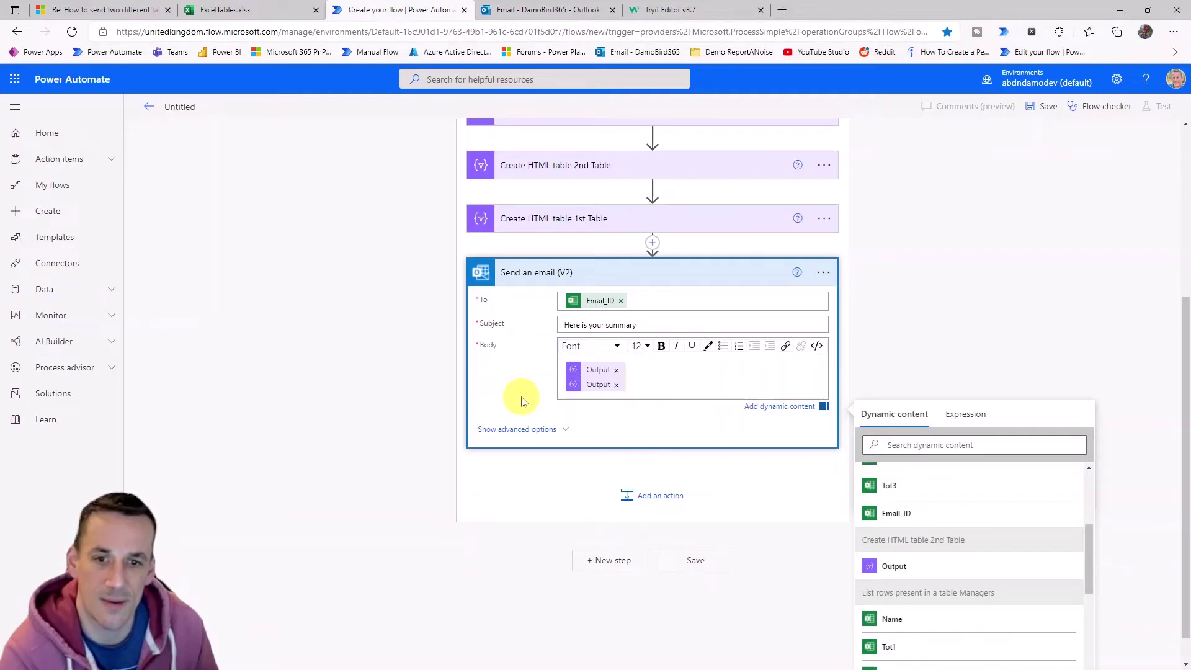
# Copy the <style> block from the Tryit Editor's Colored Table Header example.
pyautogui.click(676, 10)
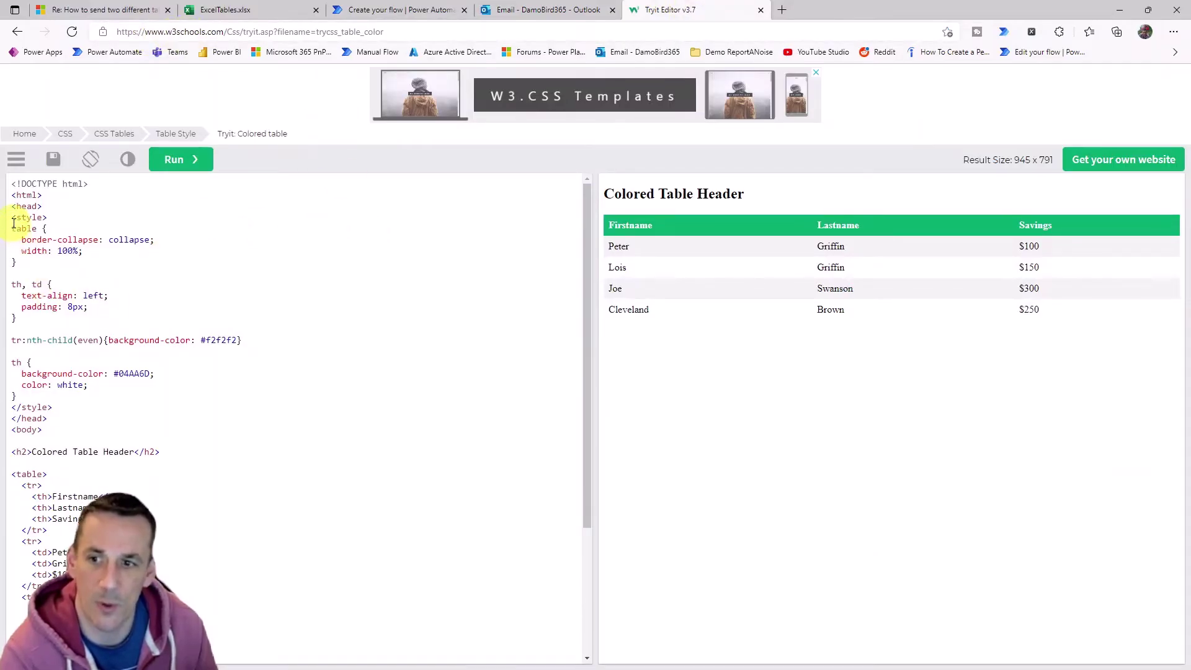
pyautogui.moveTo(11, 219); pyautogui.dragTo(53, 409)
pyautogui.hotkey('ctrl', 'c')
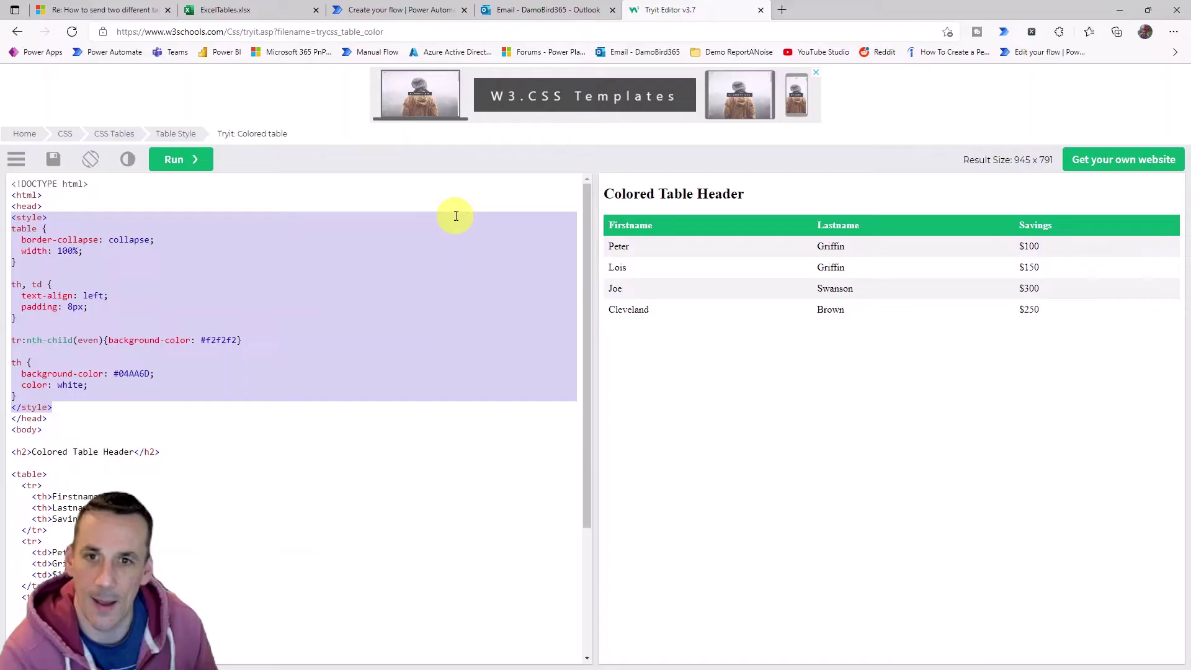
pyautogui.click(399, 9)
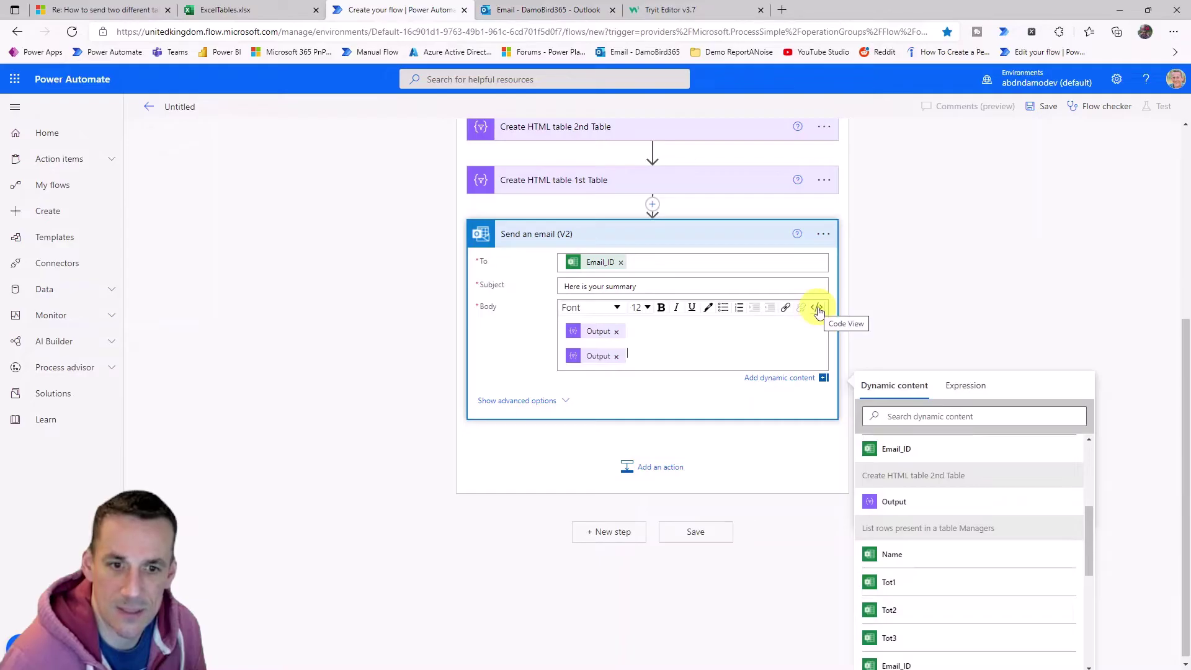
# Paste the CSS style block on a new first line of the body's HTML code and save.
pyautogui.click(819, 310)
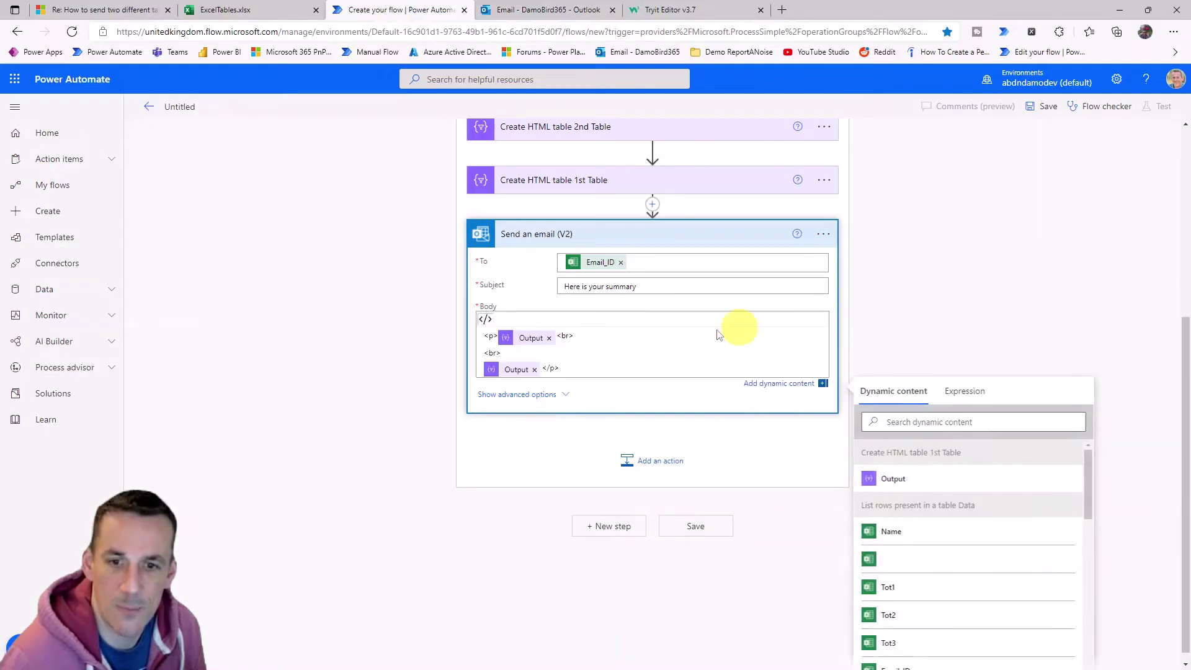
pyautogui.click(485, 337)
pyautogui.press('Return')
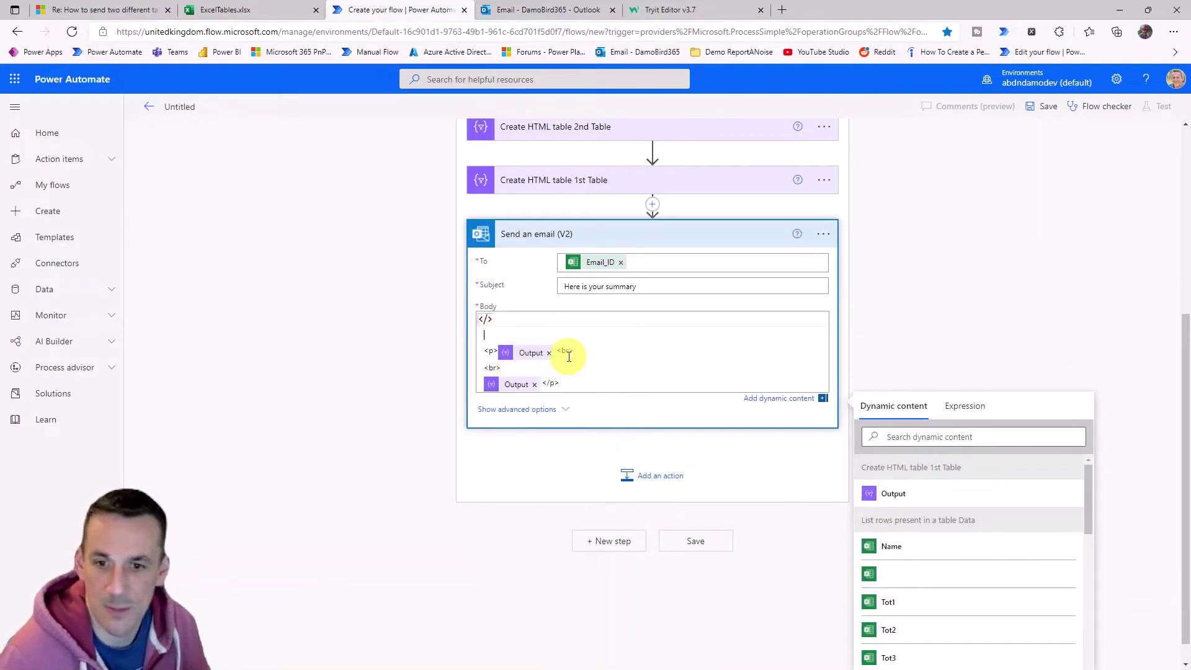
pyautogui.hotkey('ctrl', 'v')
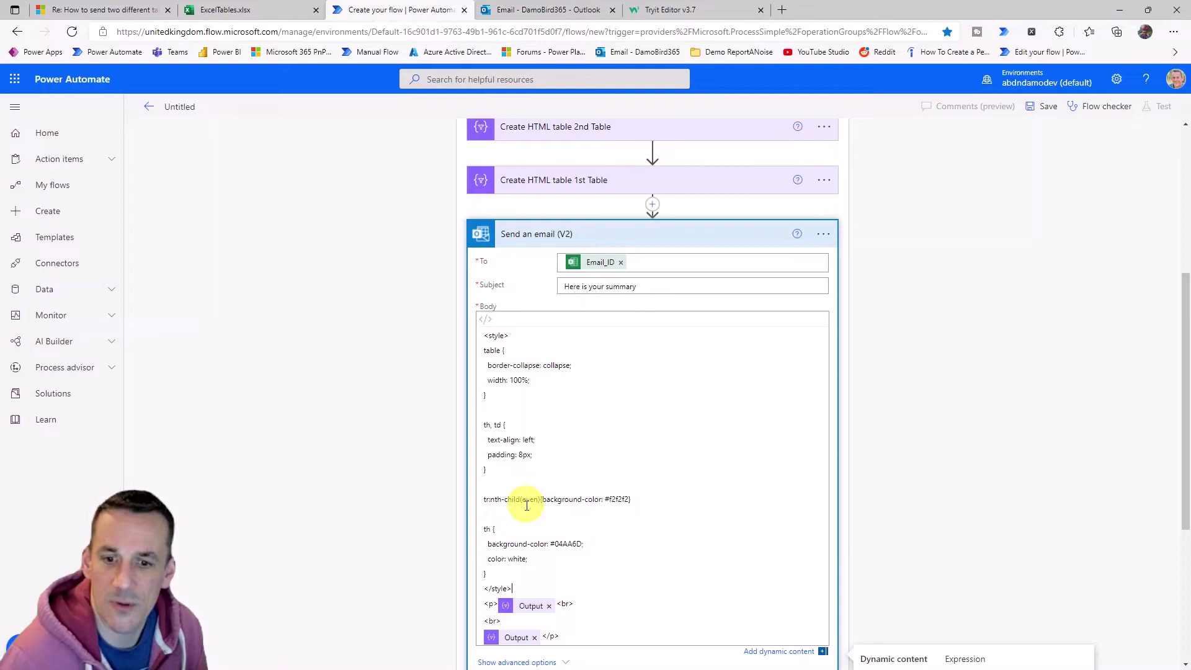
pyautogui.scroll(-1, 530, 509)
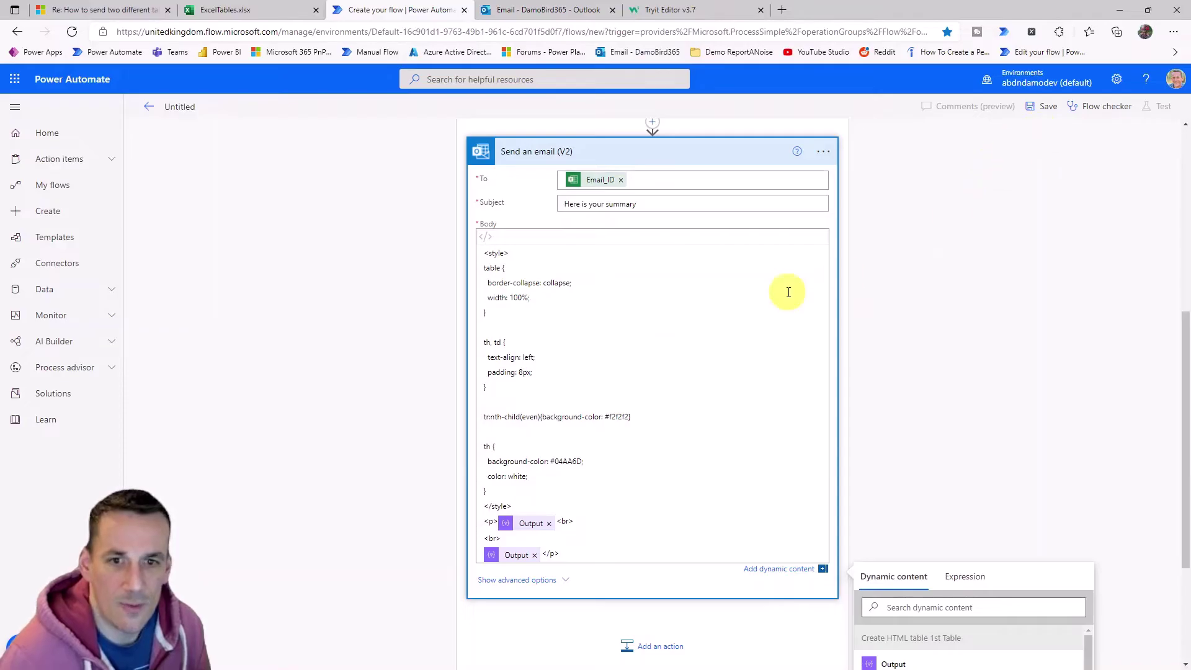
pyautogui.scroll(1, 691, 364)
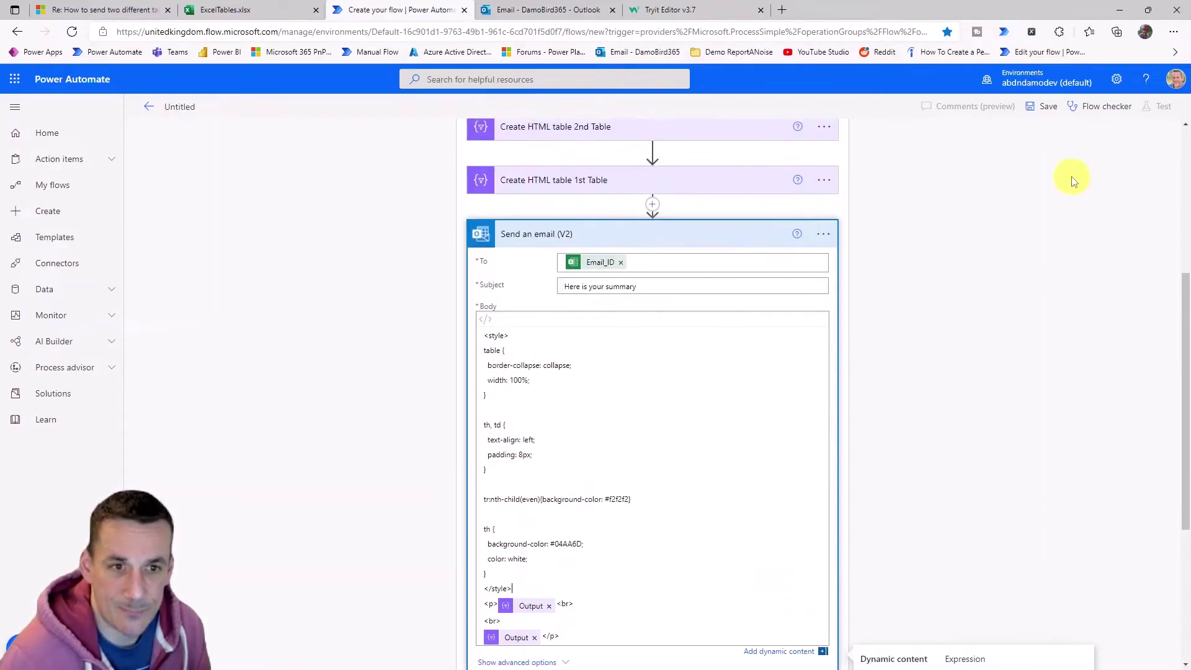
pyautogui.click(1047, 115)
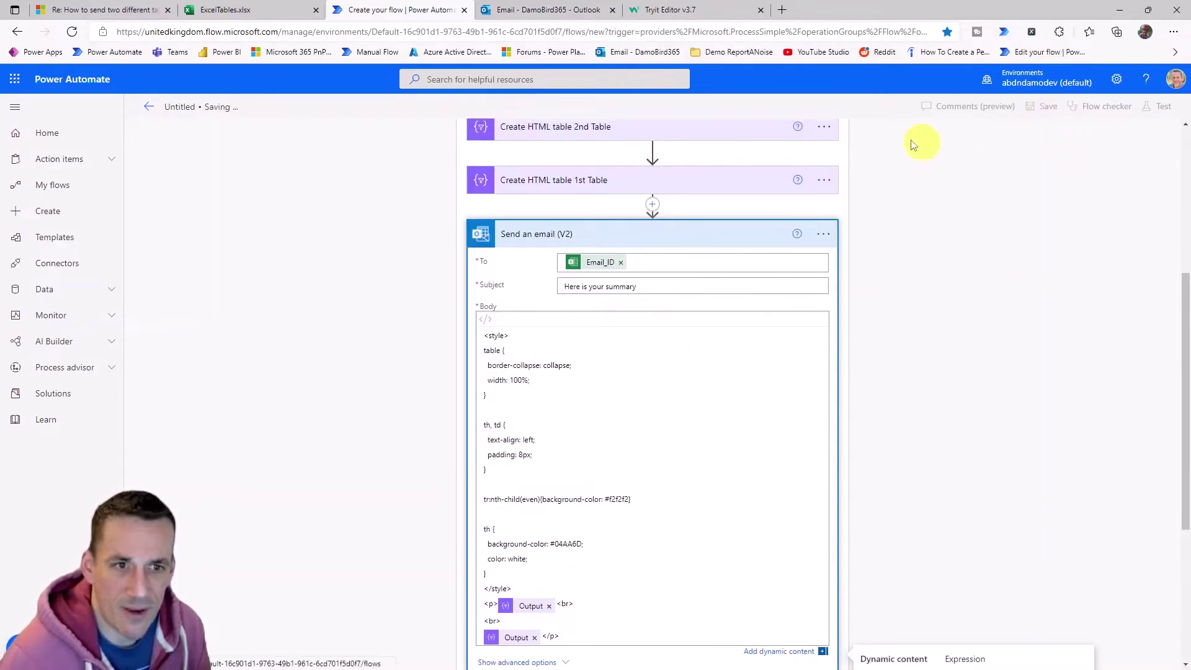
# In the ExcelTables workbook, replace every 'anyone.com' with 'test.test.test'.
pyautogui.click(260, 14)
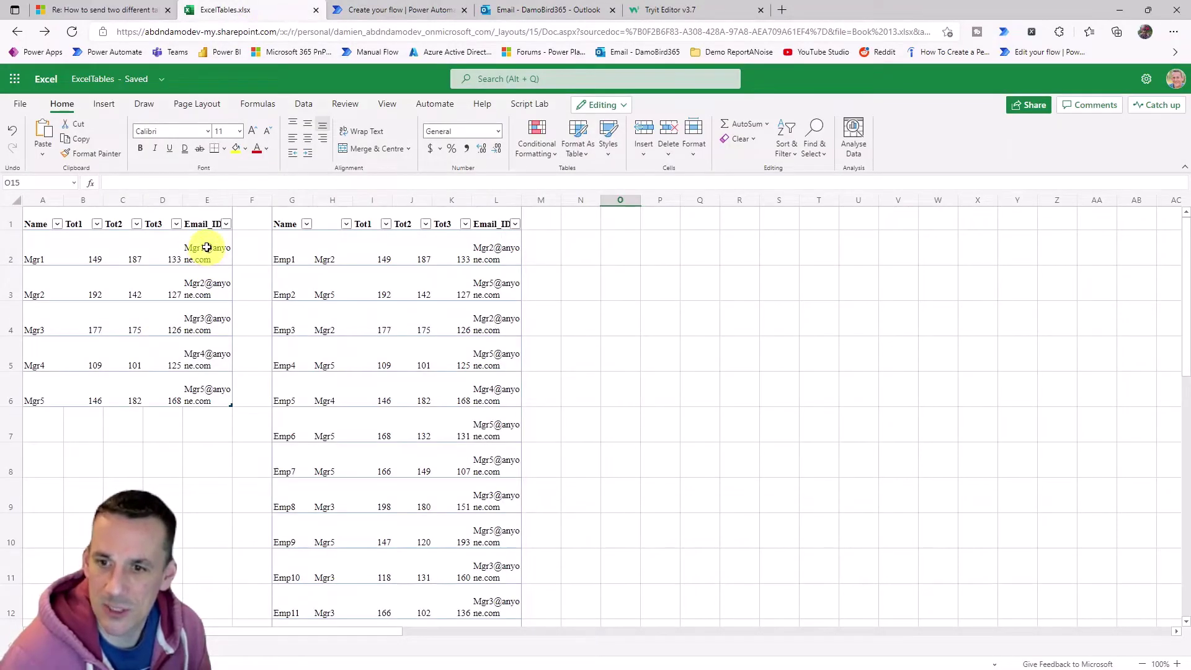
pyautogui.hotkey('ctrl', 'h')
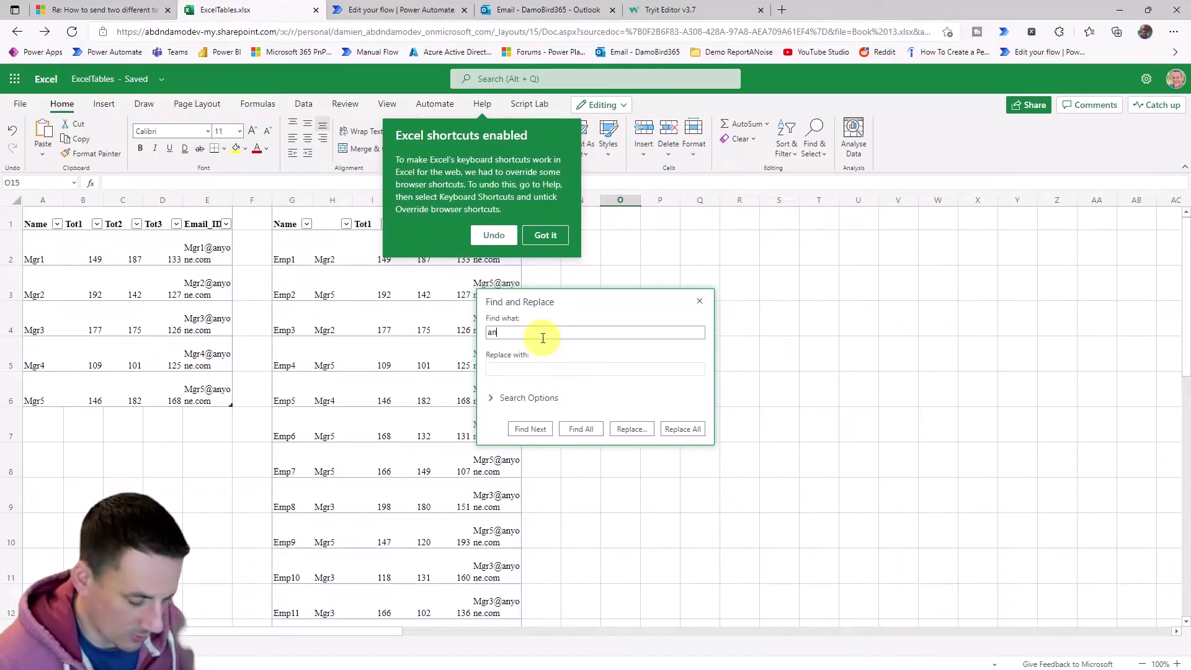
pyautogui.write('anyone.com')
pyautogui.press('Tab')
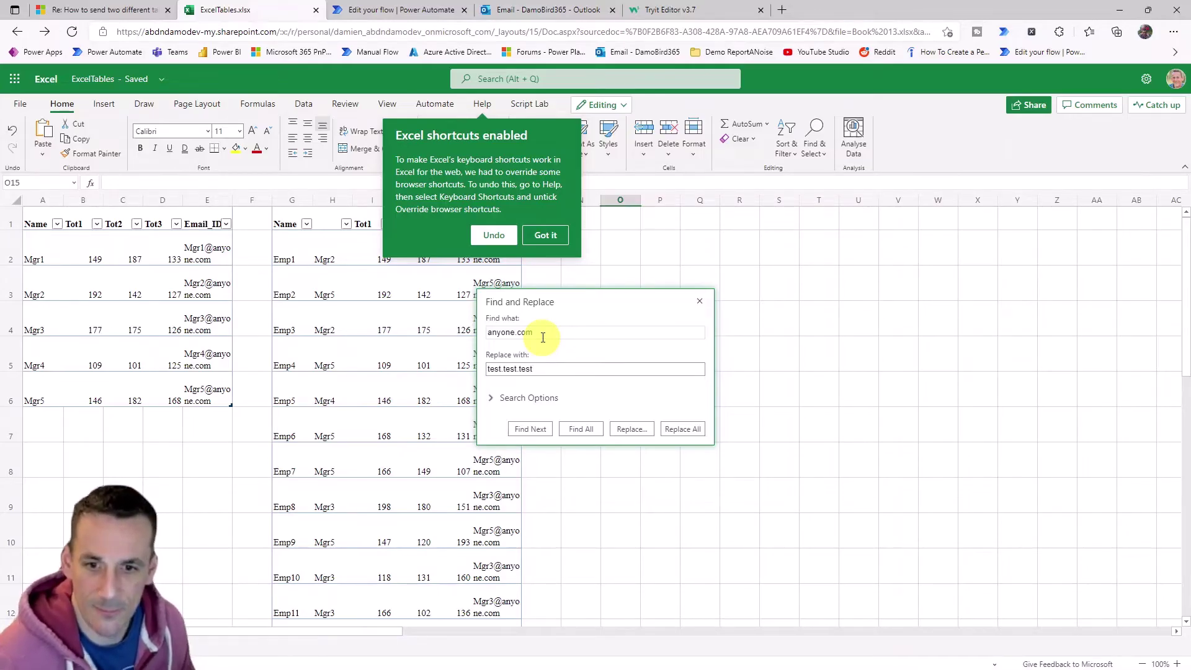
pyautogui.click(685, 428)
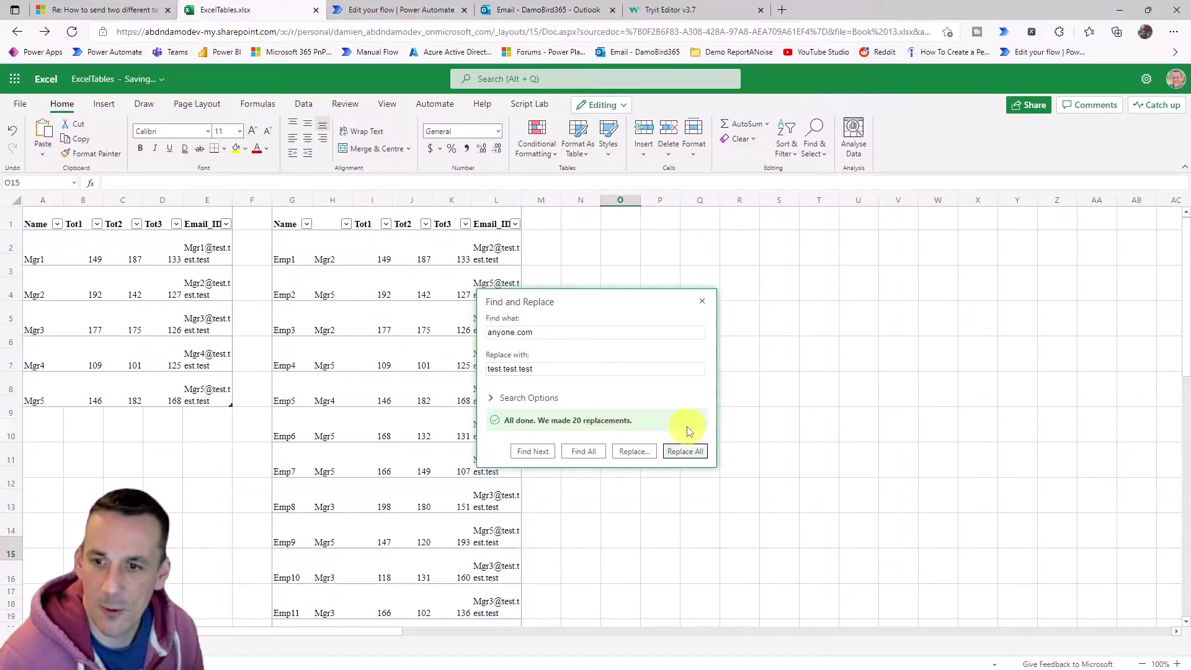
# Replace the copied Mgr3 test e-mail address with a real mailbox address throughout.
pyautogui.click(211, 261)
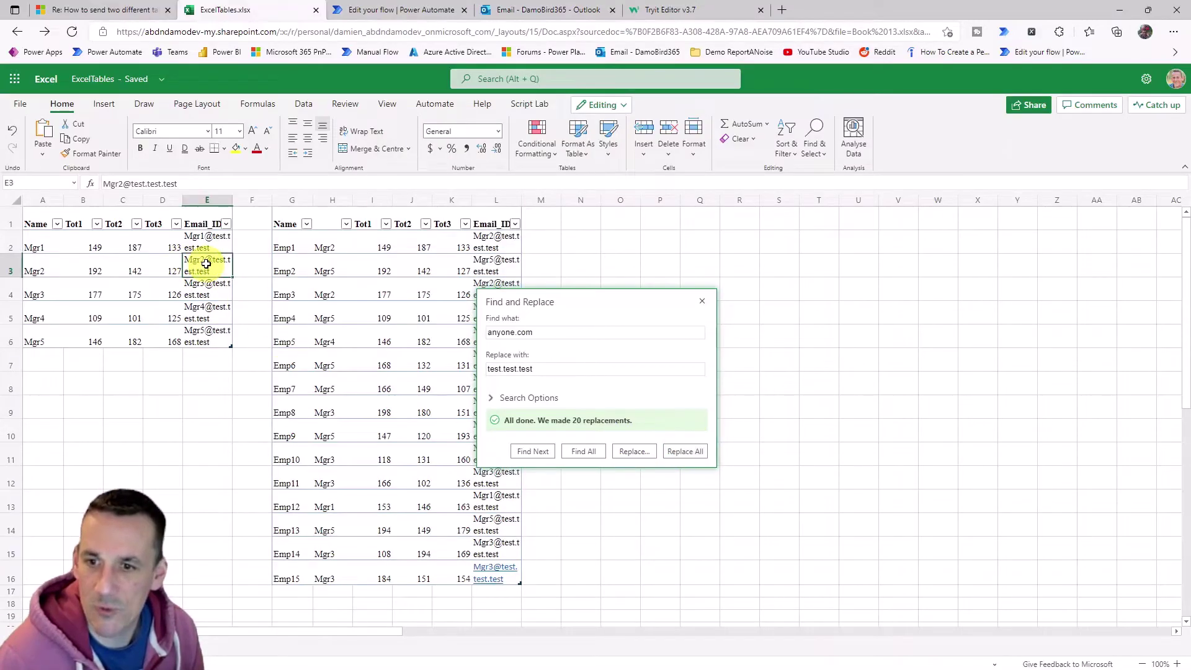
pyautogui.click(212, 295)
pyautogui.hotkey('ctrl', 'c')
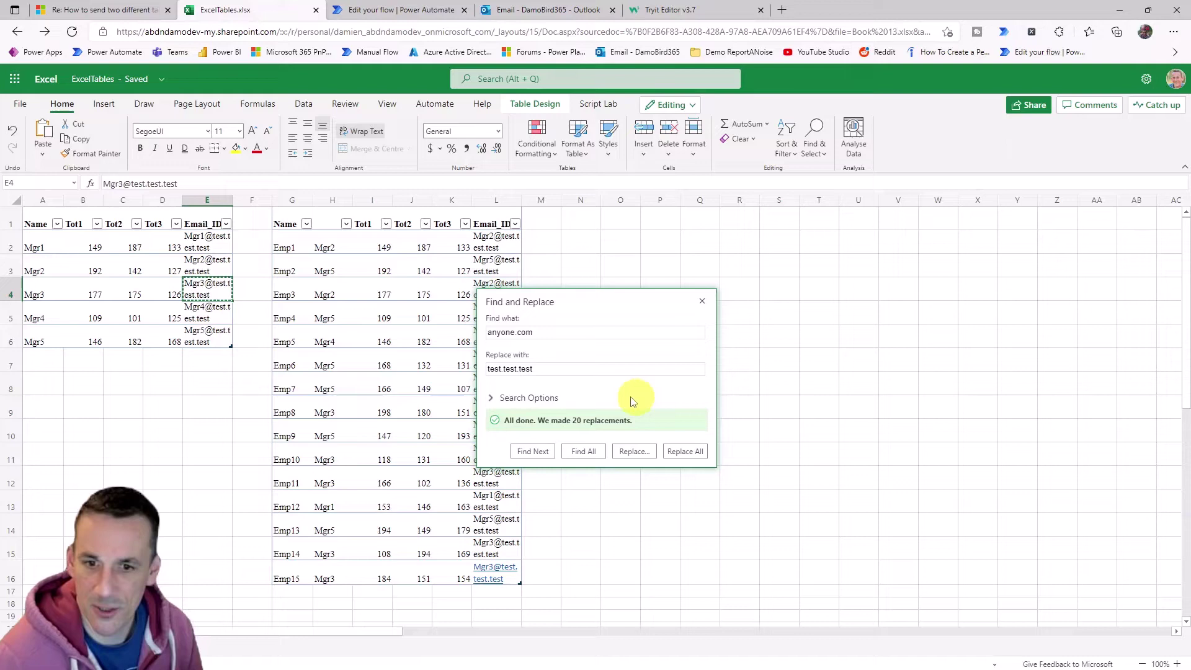
pyautogui.click(566, 334)
pyautogui.hotkey('ctrl', 'v')
pyautogui.press('Tab')
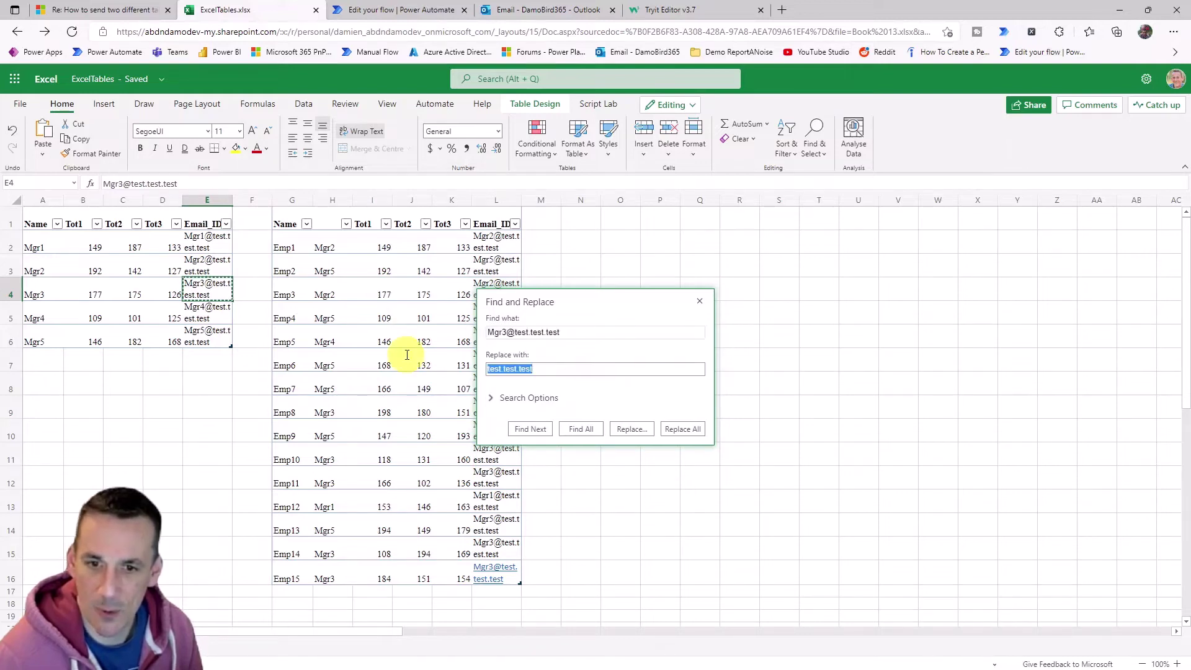
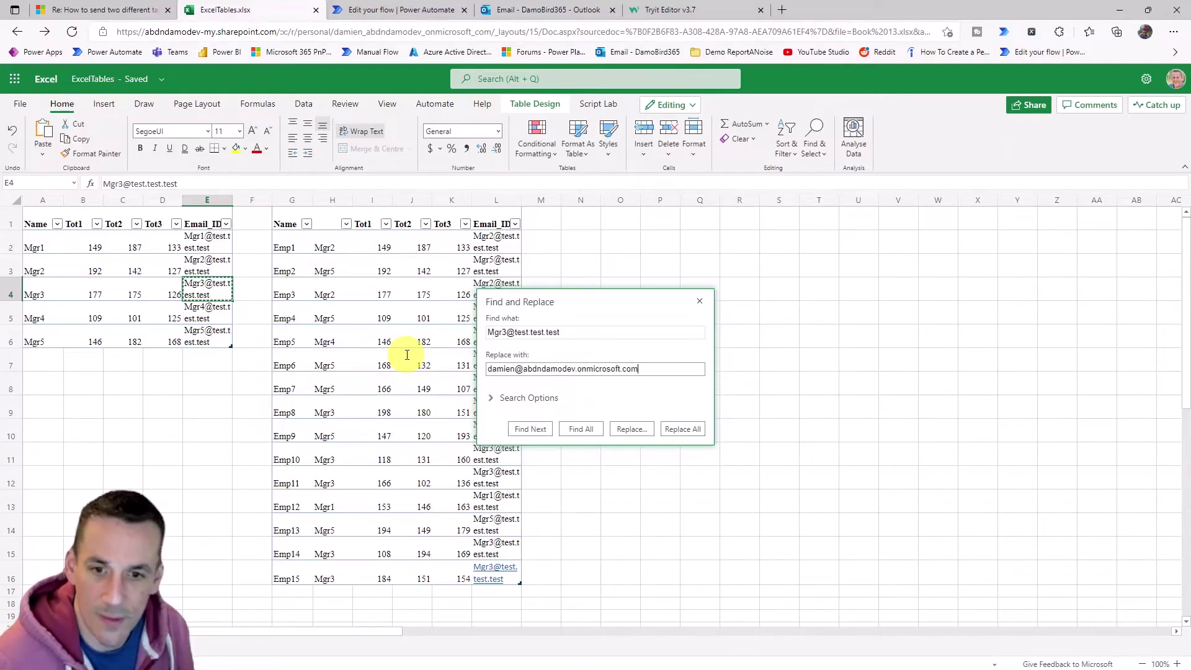
pyautogui.click(683, 430)
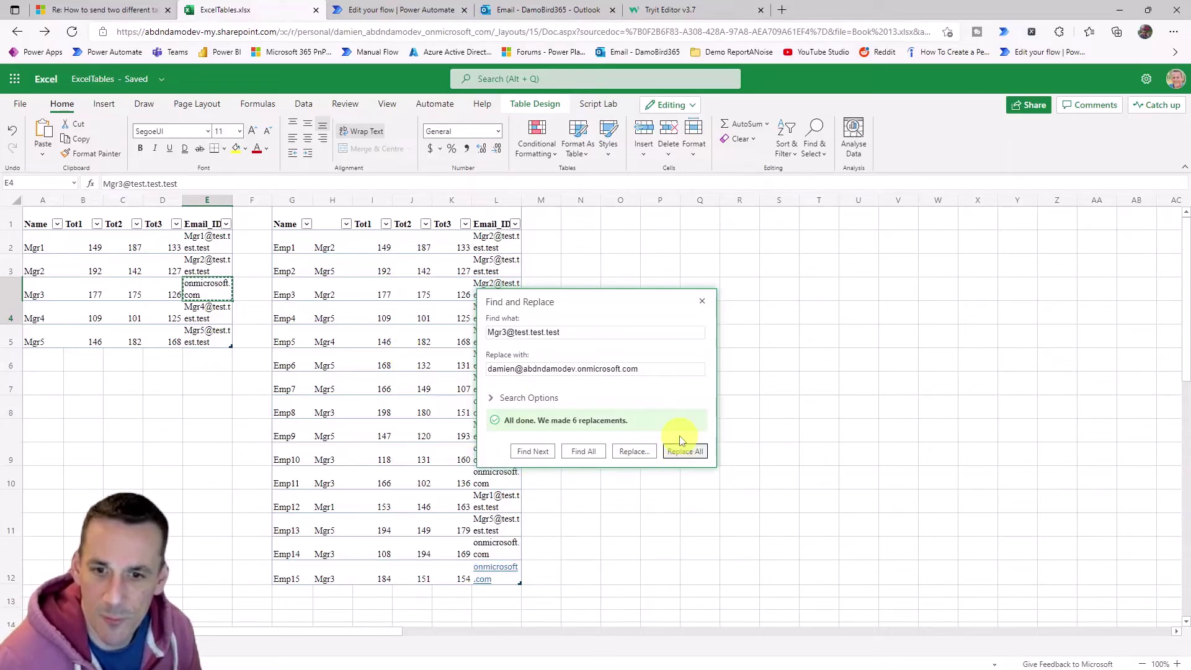
pyautogui.click(702, 303)
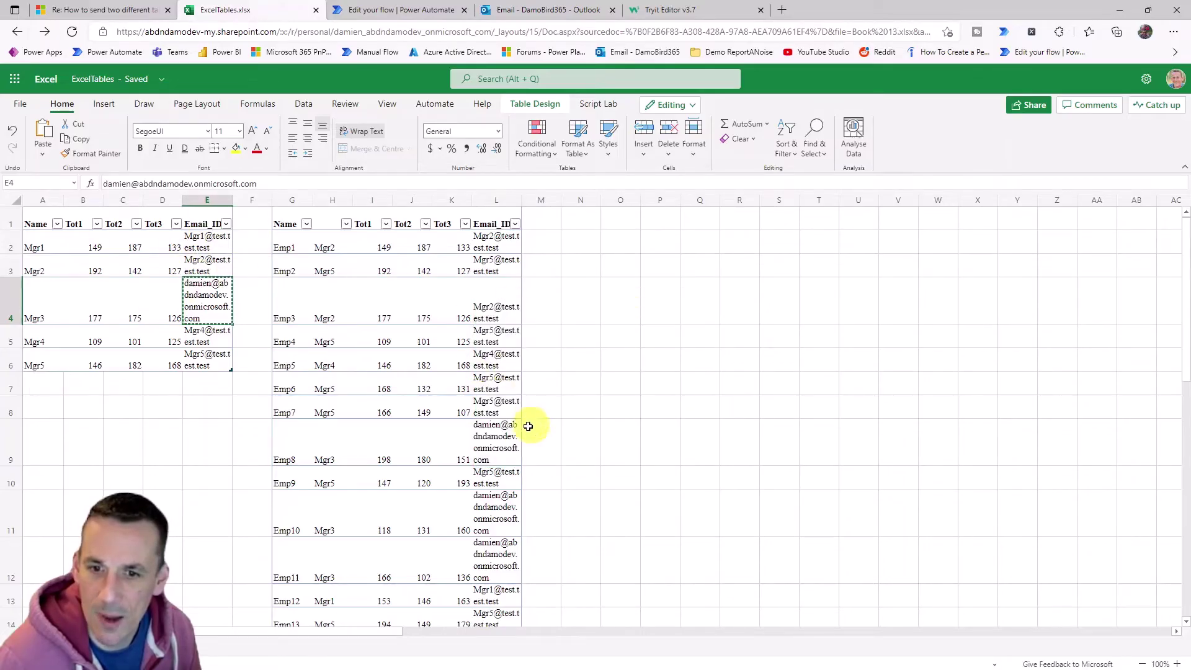
pyautogui.scroll(-1, 546, 574)
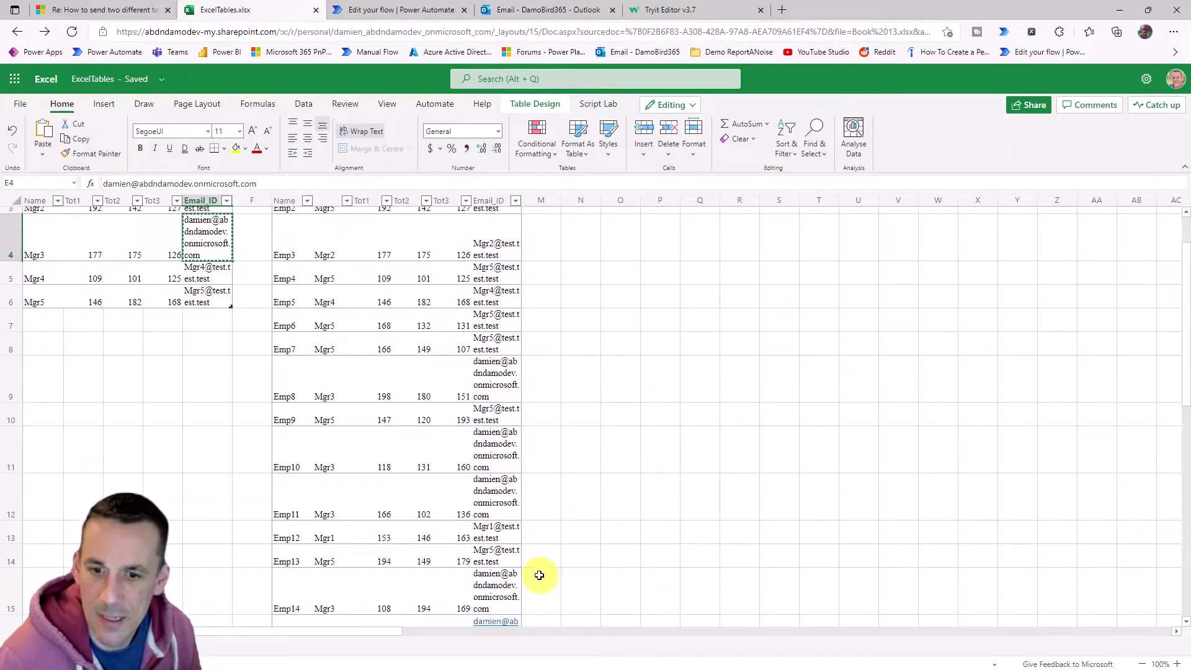
pyautogui.scroll(-2, 539, 575)
pyautogui.scroll(4, 500, 407)
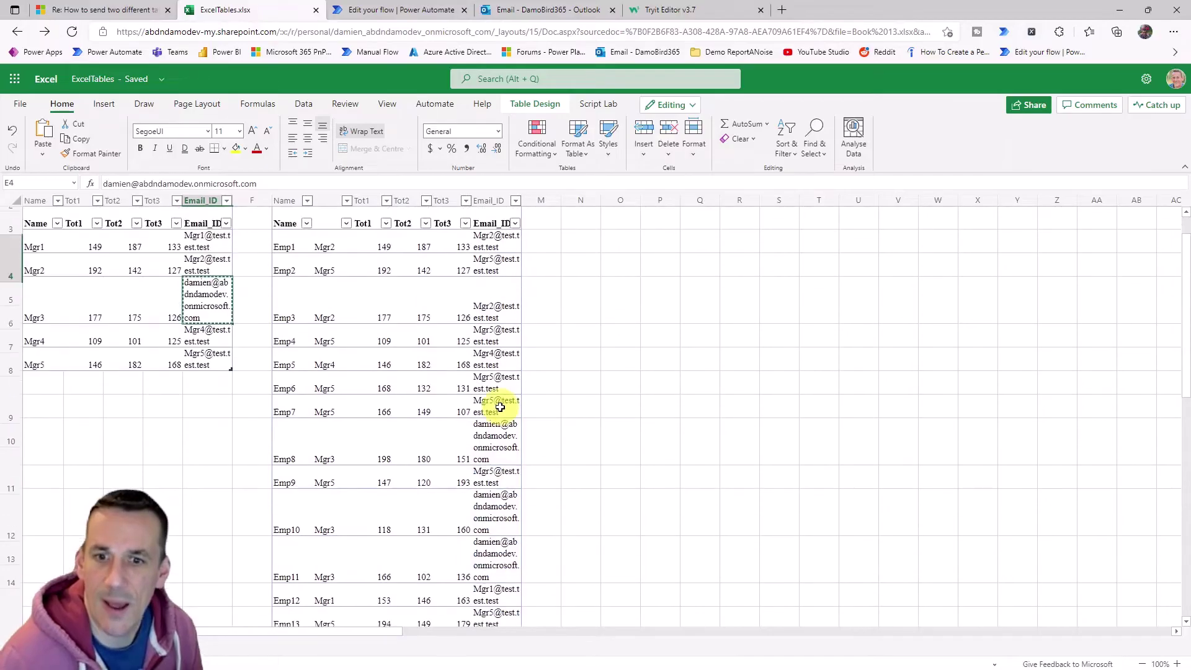
# Test the flow manually, passing the connection check and confirming Run flow.
pyautogui.click(400, 10)
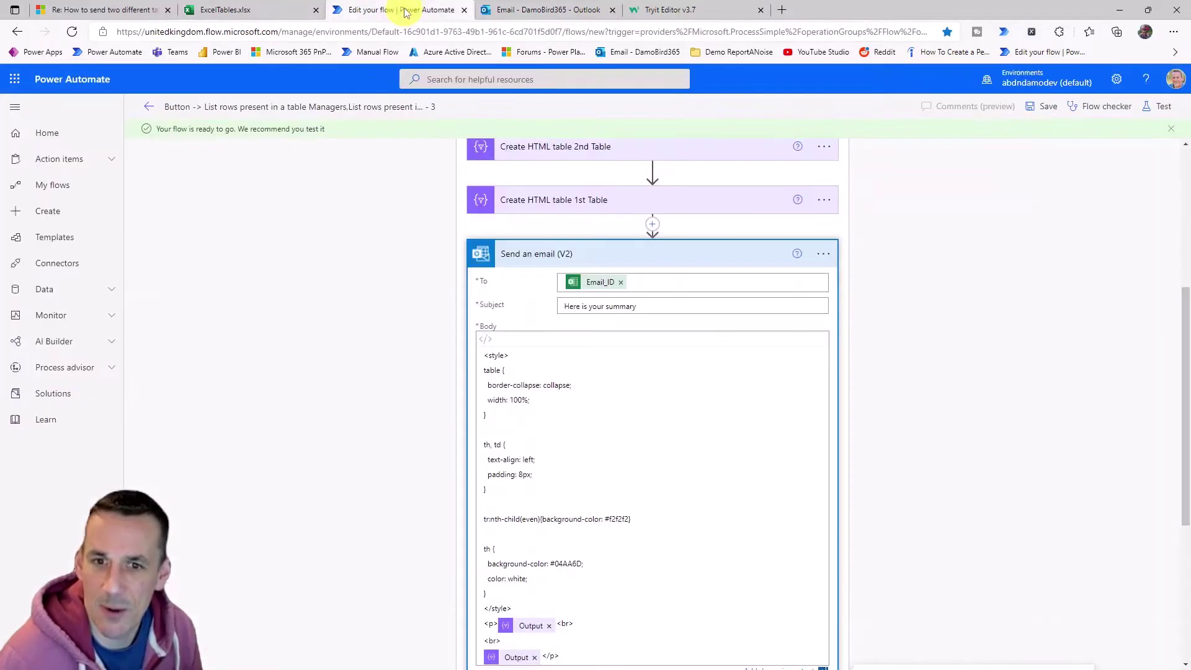
pyautogui.click(1156, 112)
pyautogui.click(996, 136)
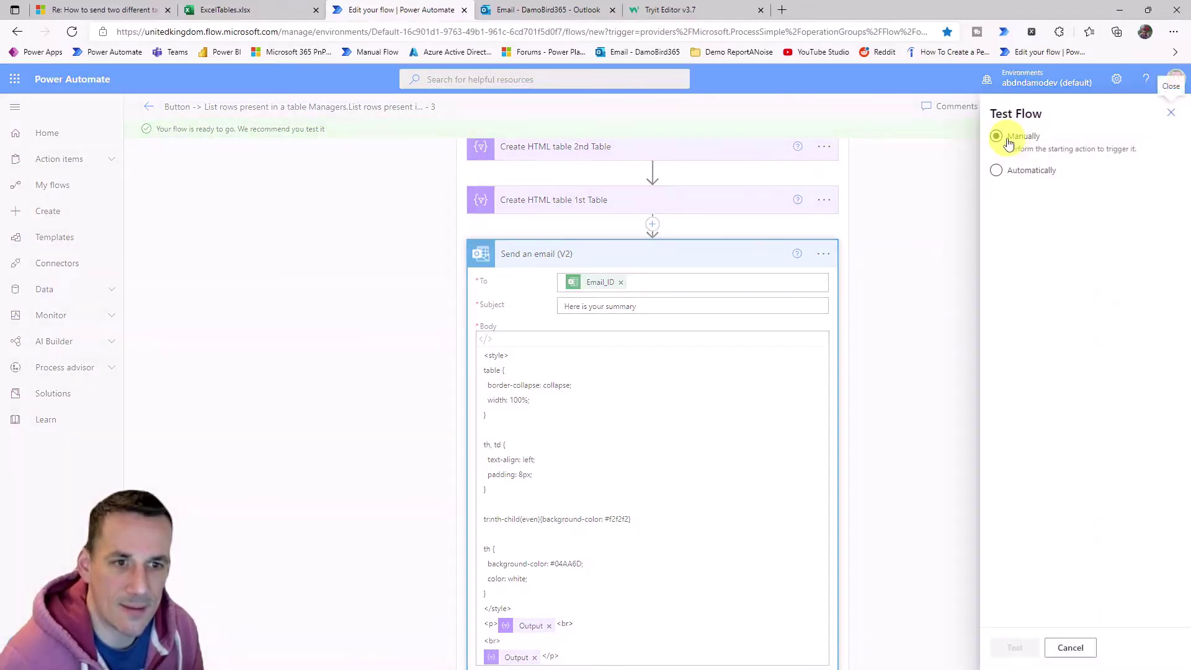
pyautogui.click(1019, 647)
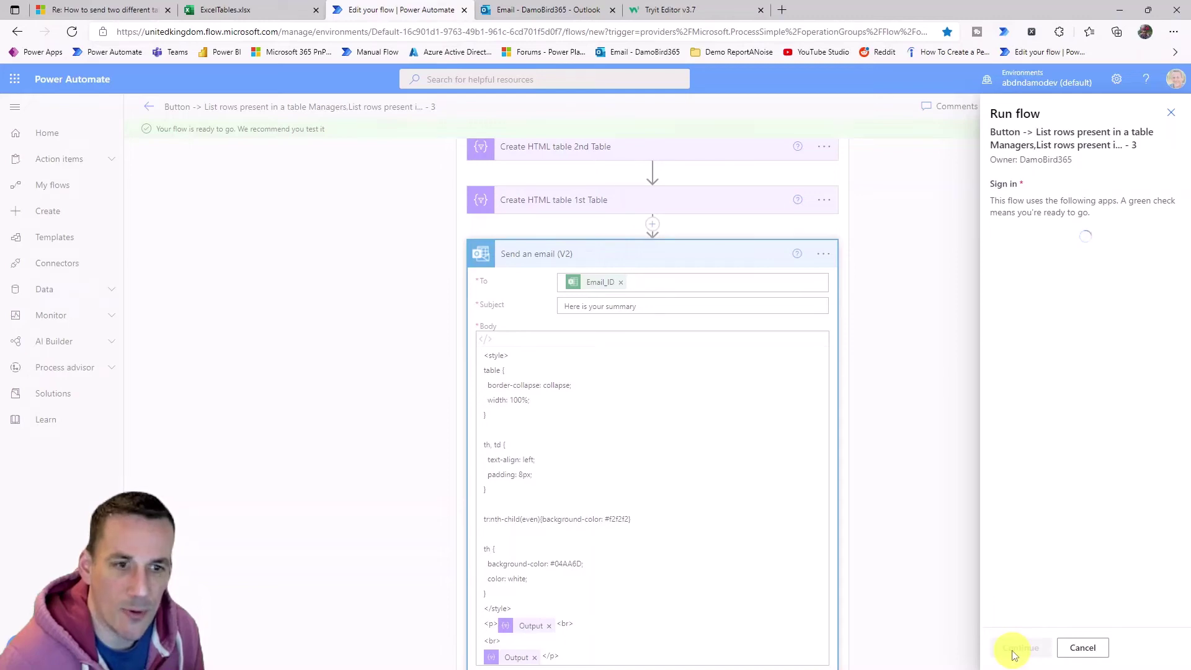
pyautogui.click(1020, 648)
pyautogui.click(1021, 649)
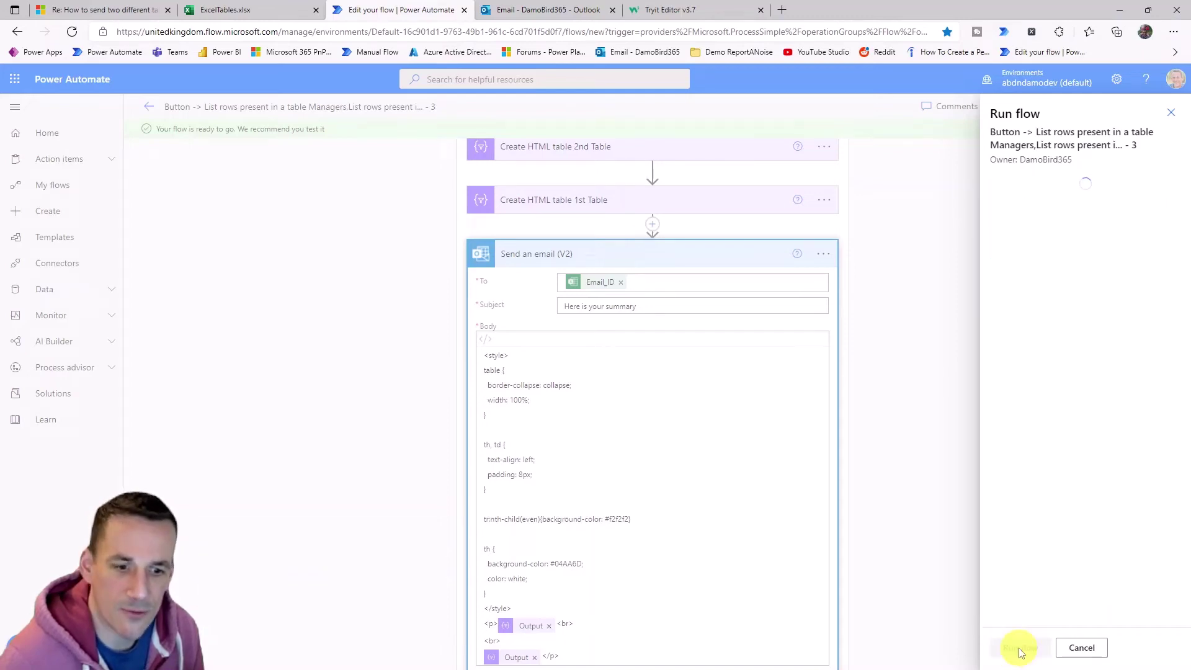
pyautogui.click(1019, 649)
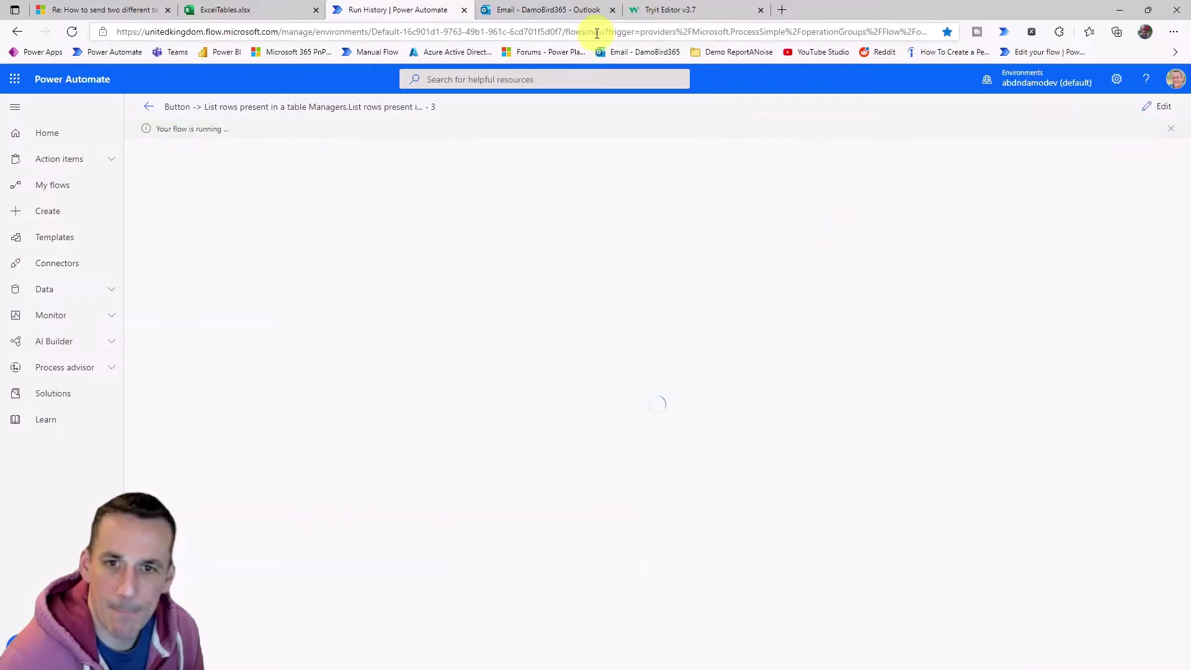
# Open the 'Here is your summary' email in Outlook's Focused inbox.
pyautogui.click(526, 11)
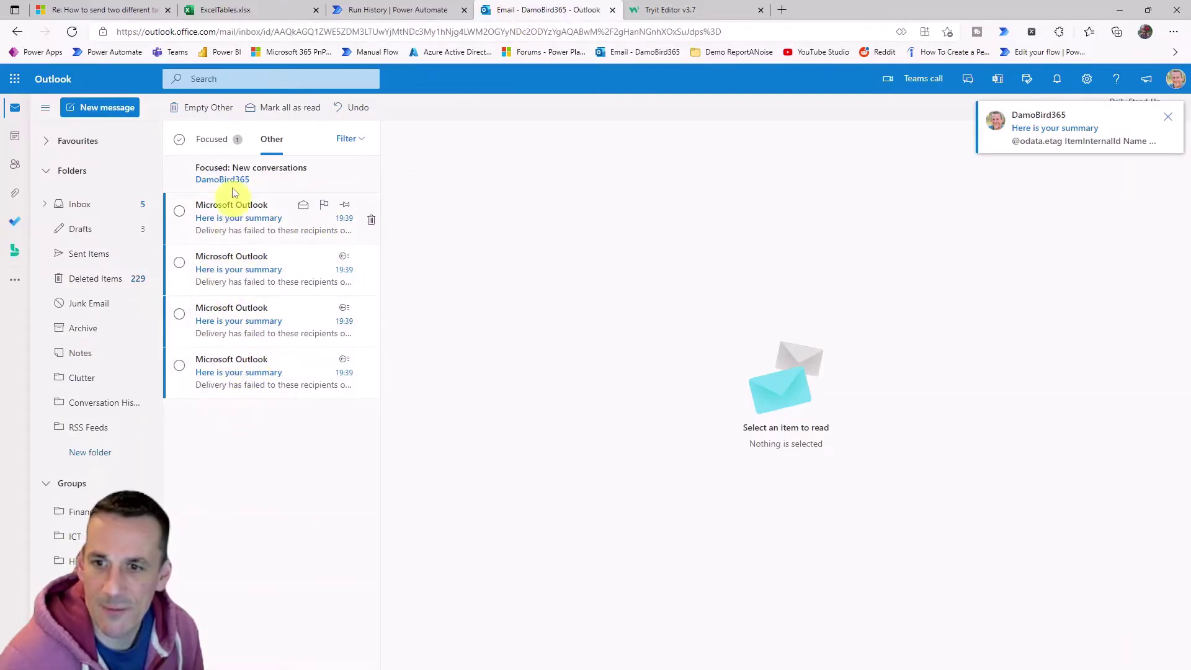
pyautogui.click(210, 139)
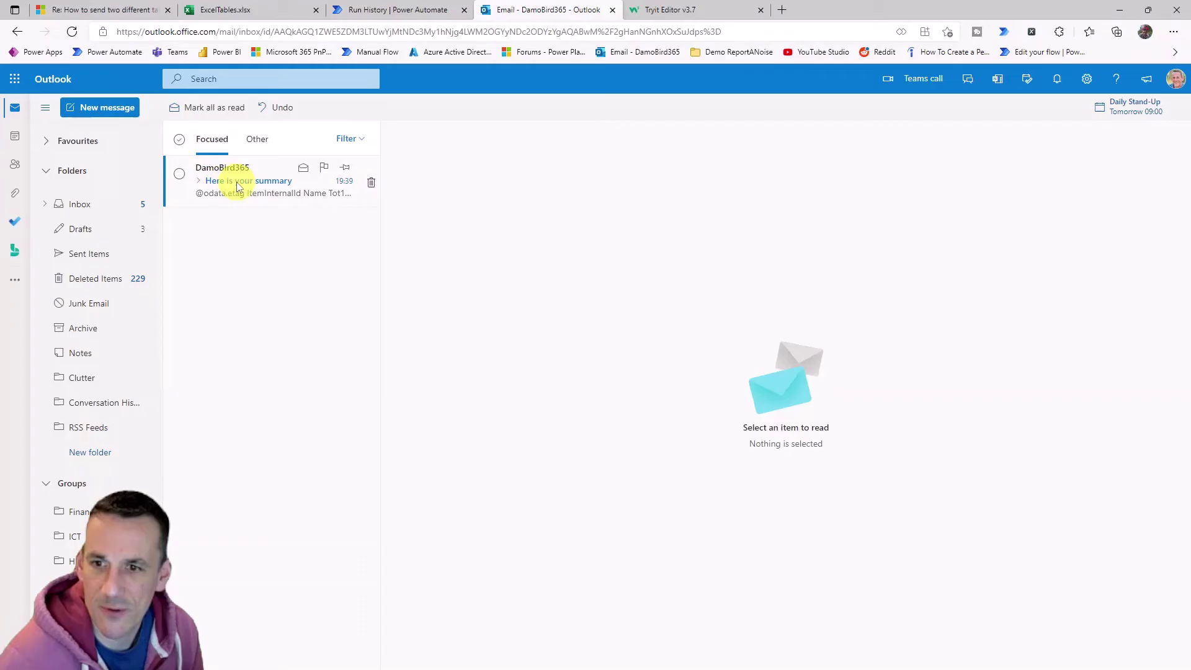
pyautogui.click(237, 186)
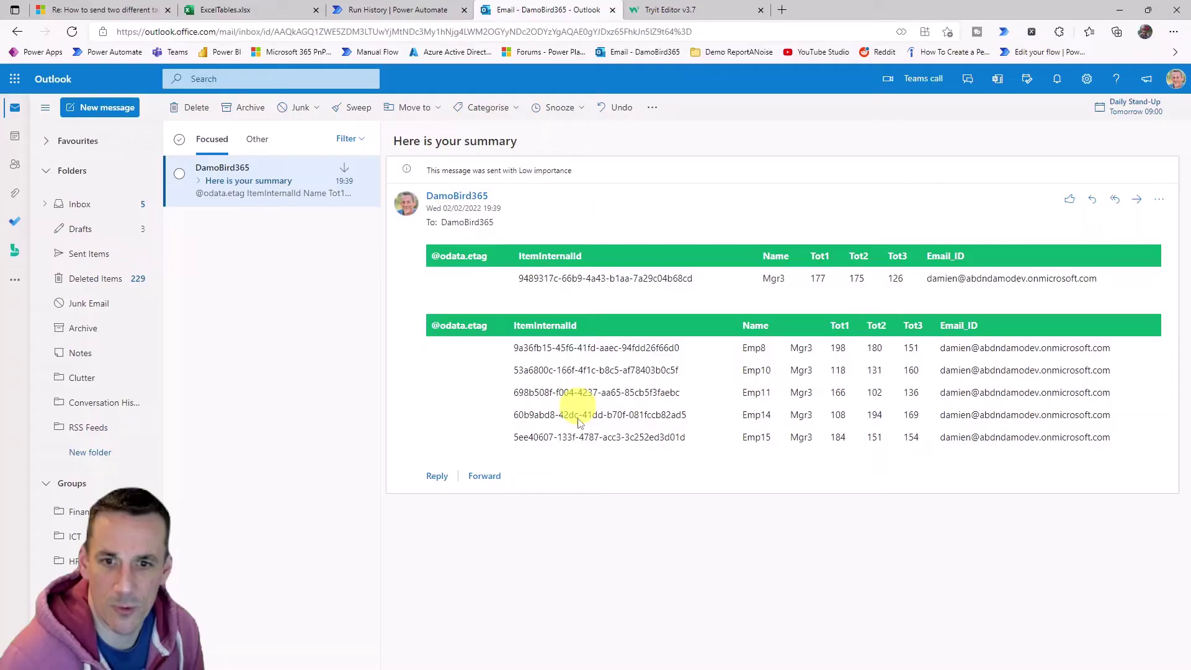
# Reopen the flow and switch Create HTML table 1st Table's columns to Custom.
pyautogui.click(385, 10)
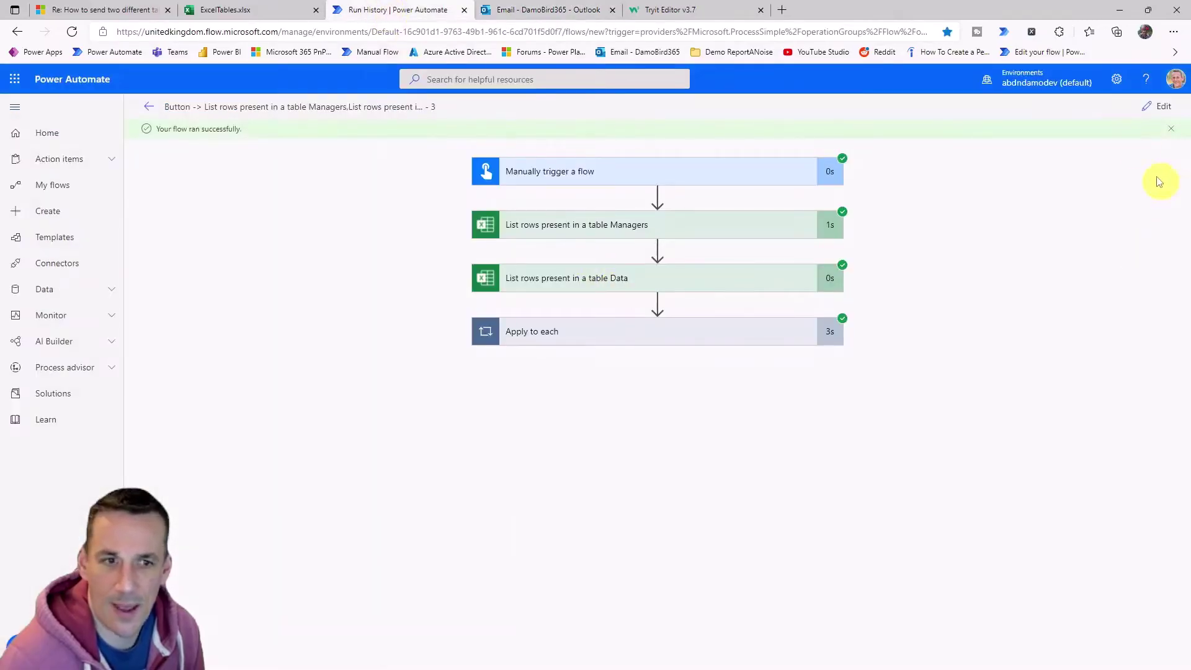
pyautogui.click(1160, 115)
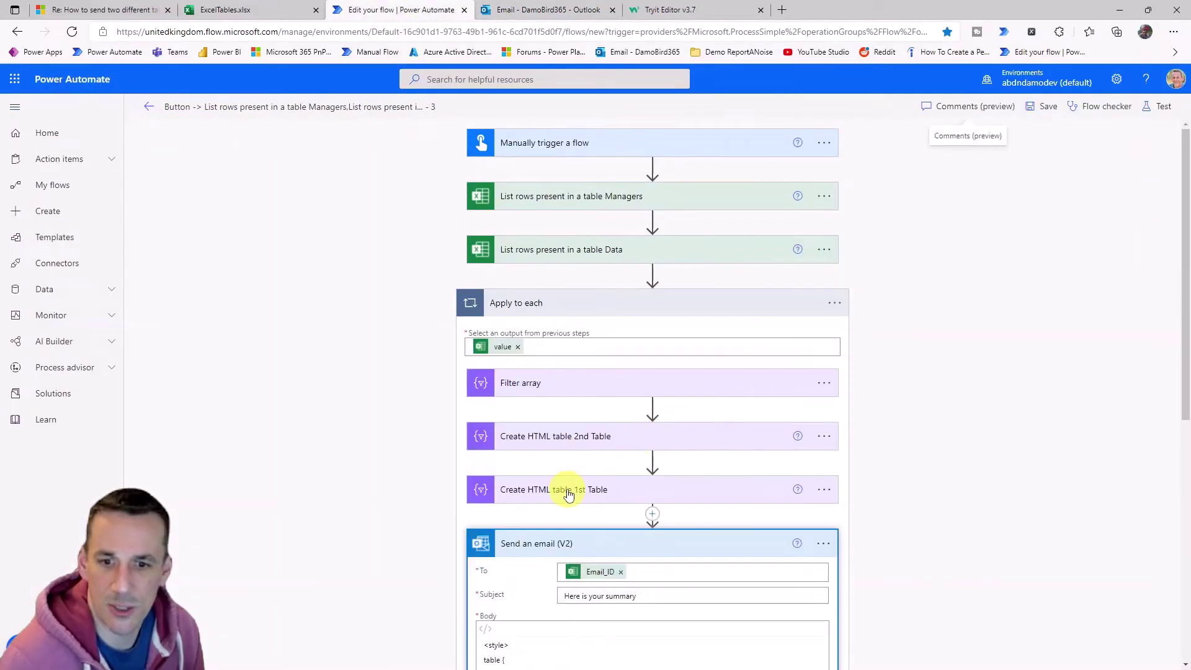
pyautogui.scroll(-3, 568, 493)
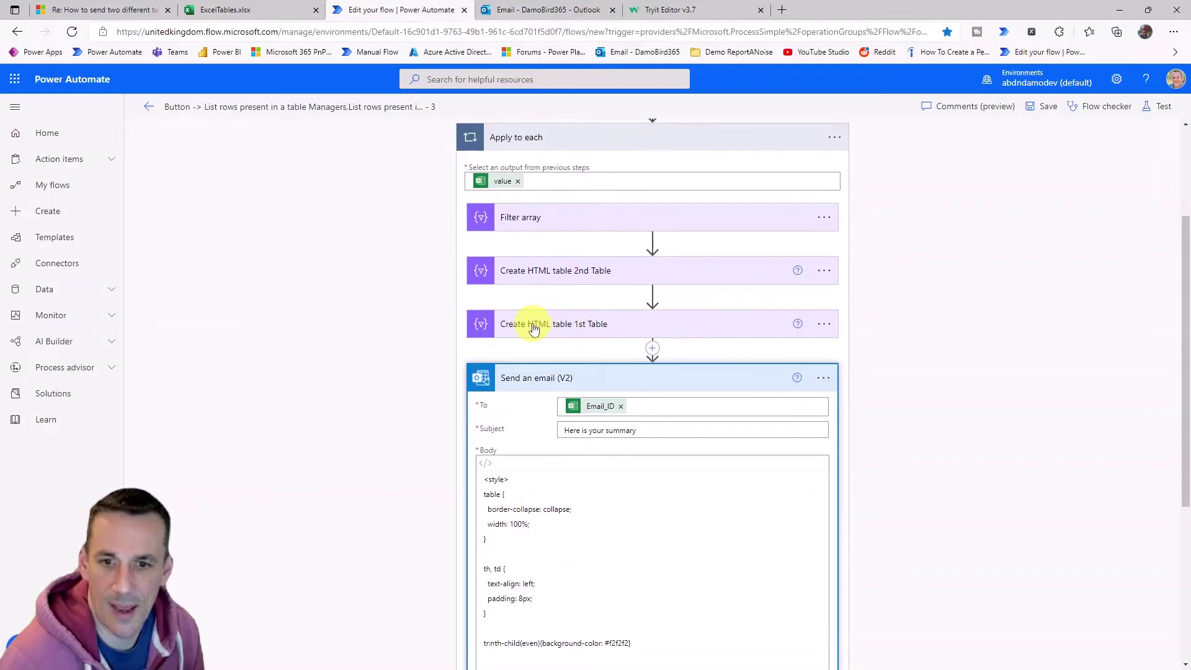
pyautogui.click(534, 325)
pyautogui.scroll(-2, 568, 310)
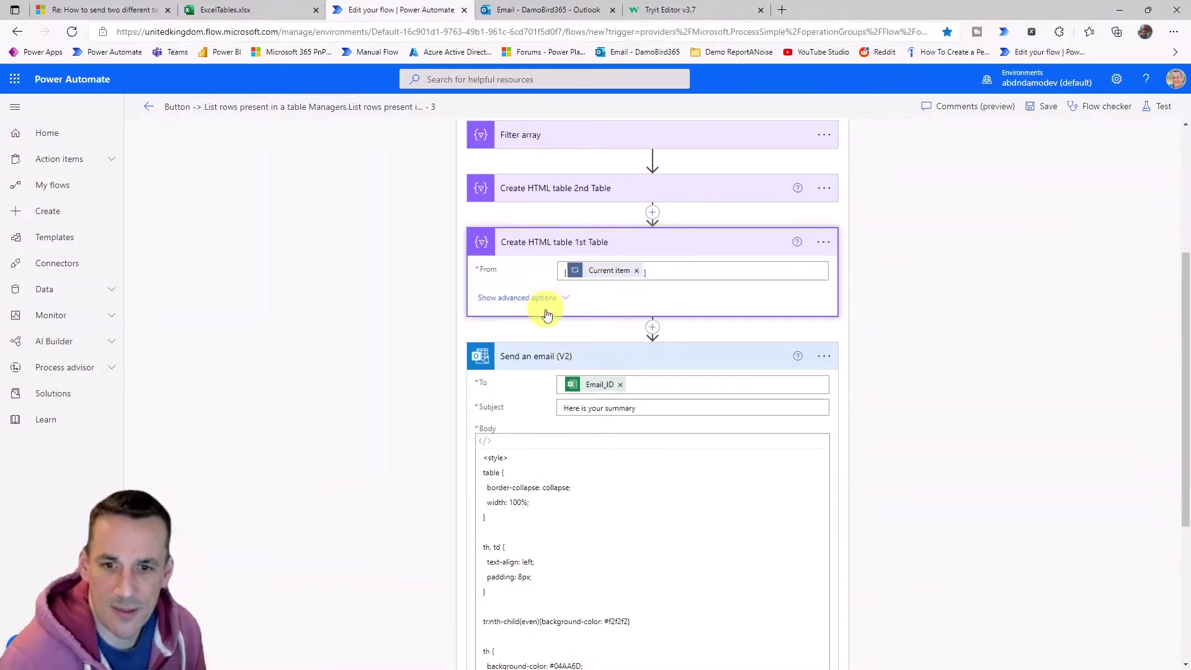
pyautogui.click(546, 314)
pyautogui.click(813, 296)
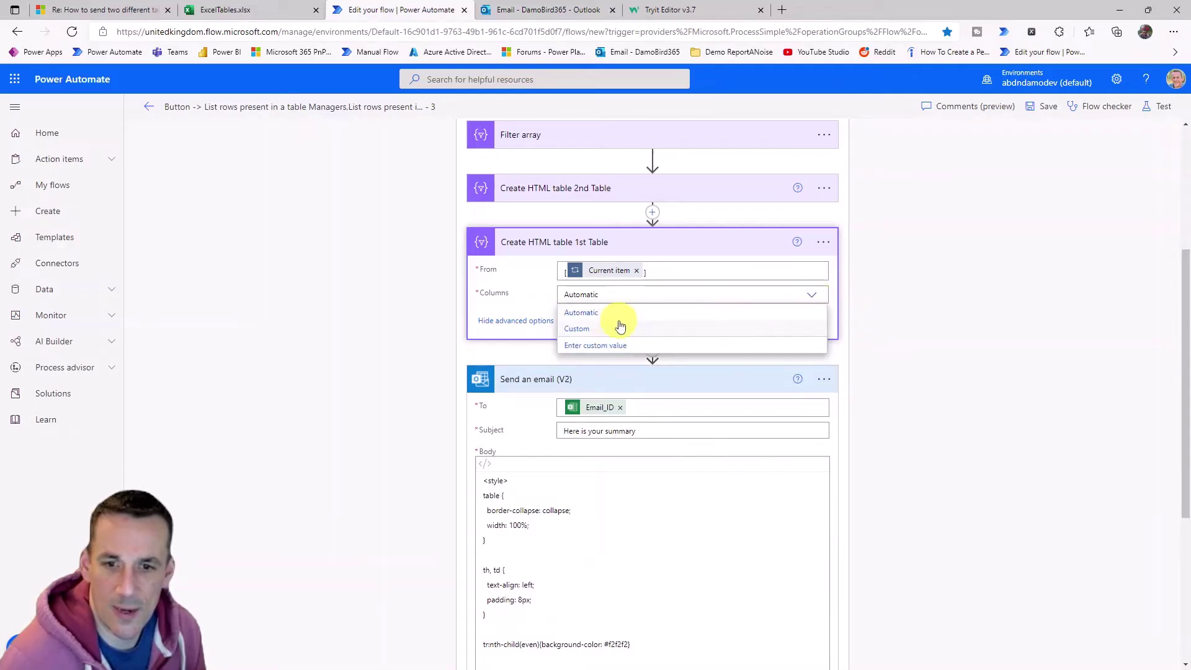
pyautogui.click(584, 327)
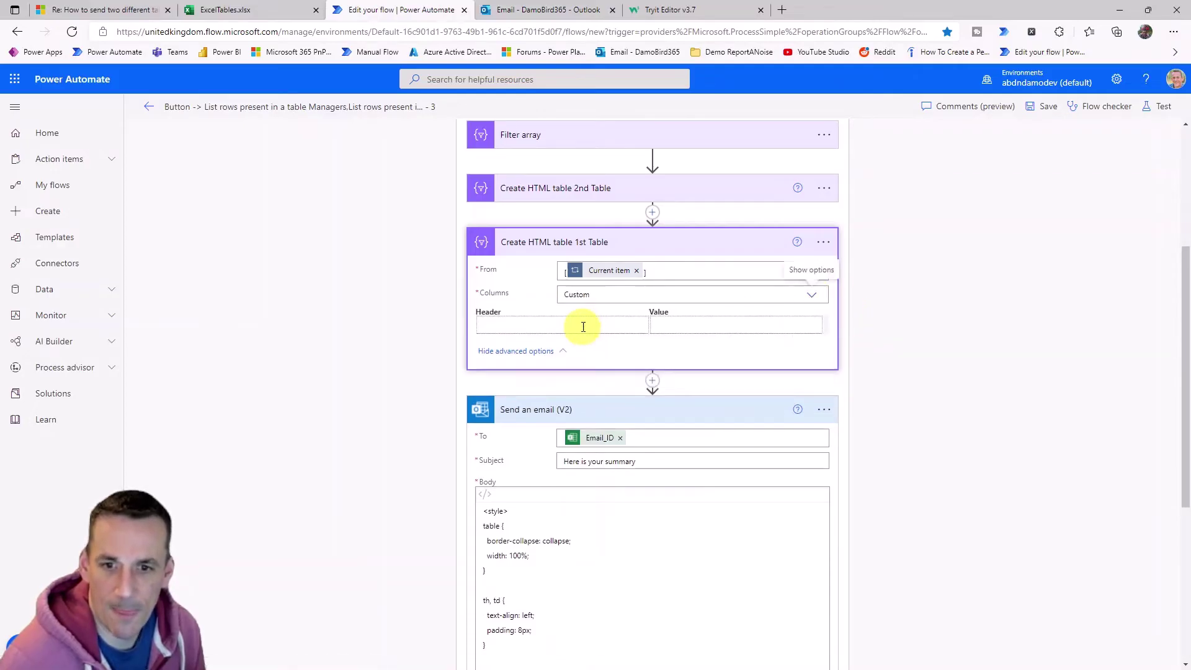
# Enter the first custom column header, Name, after checking the summary email's columns.
pyautogui.click(583, 327)
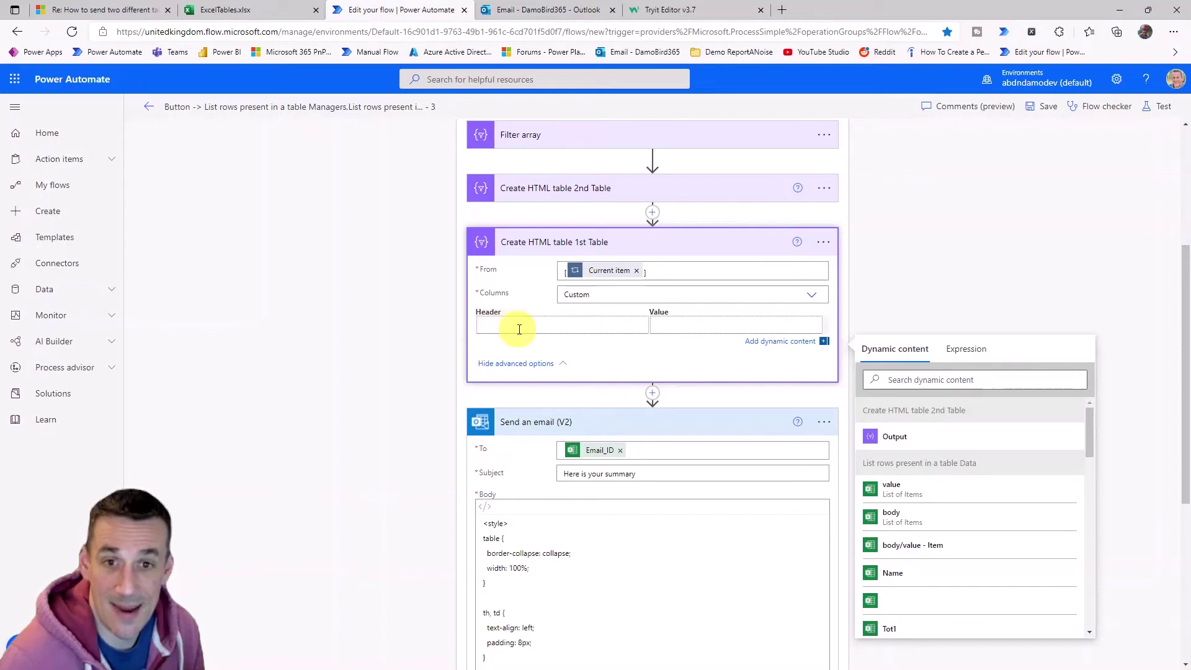
pyautogui.click(563, 11)
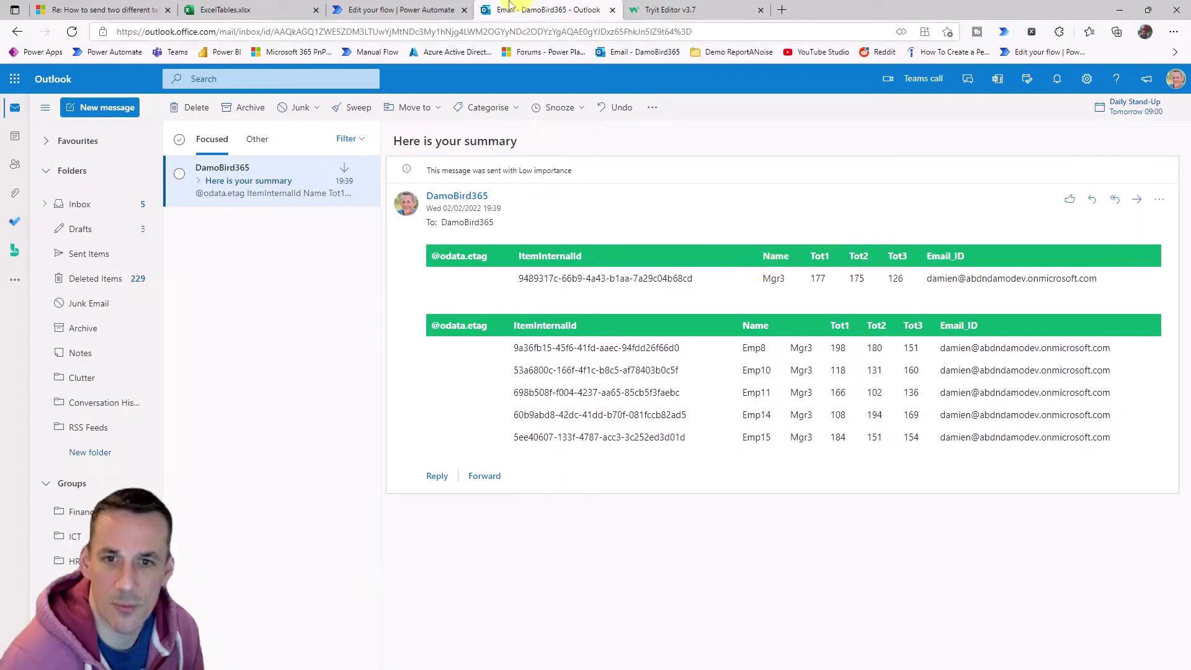
pyautogui.click(390, 14)
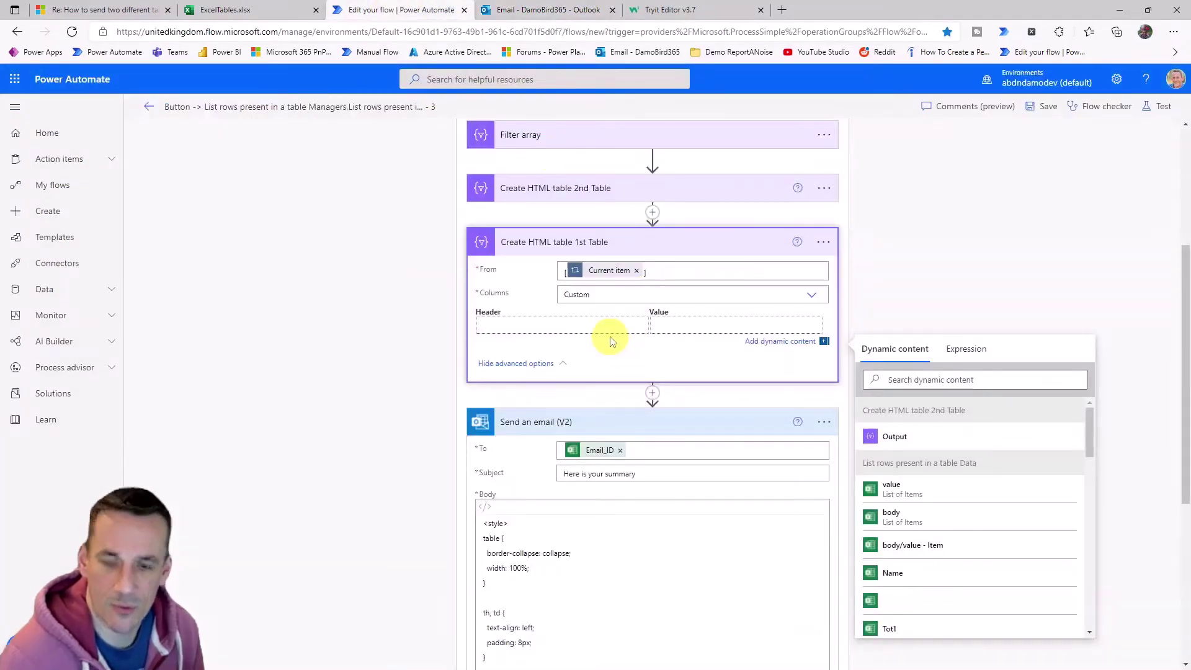
pyautogui.write('Name')
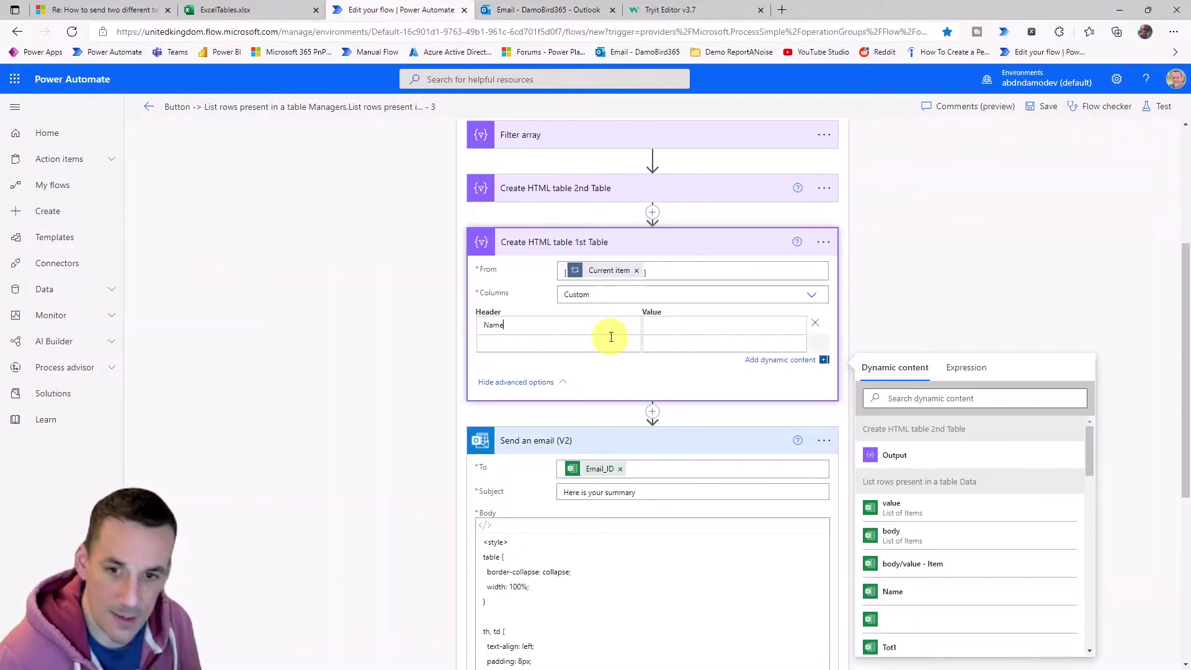
pyautogui.write('Tot')
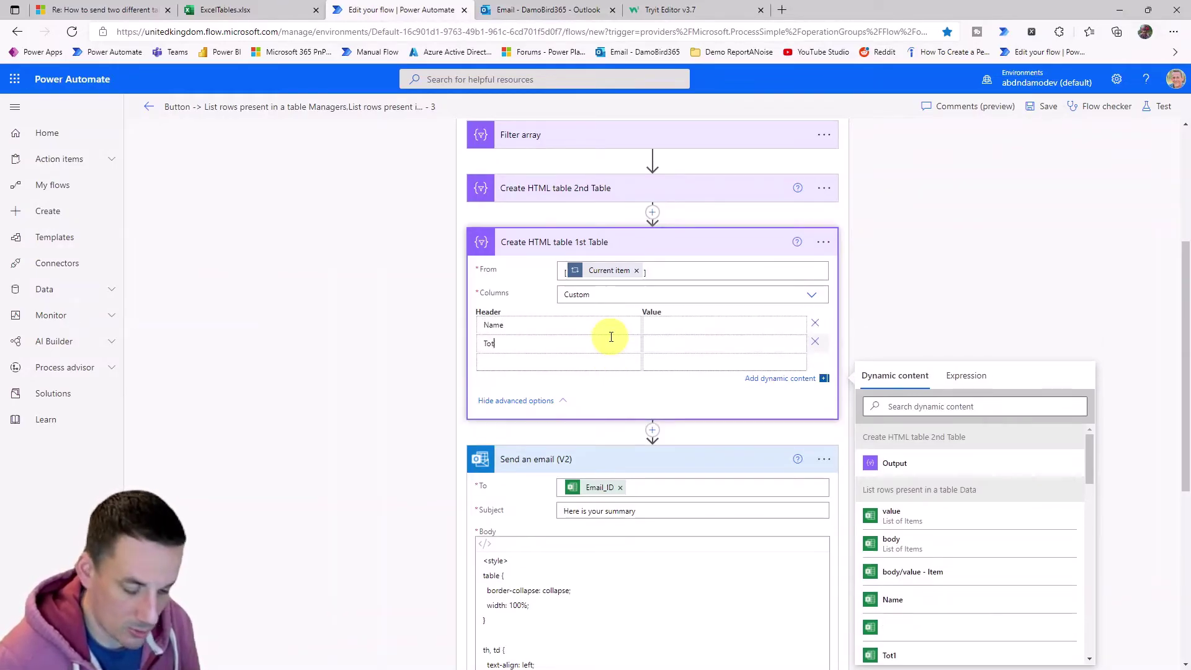
pyautogui.write('Tot')
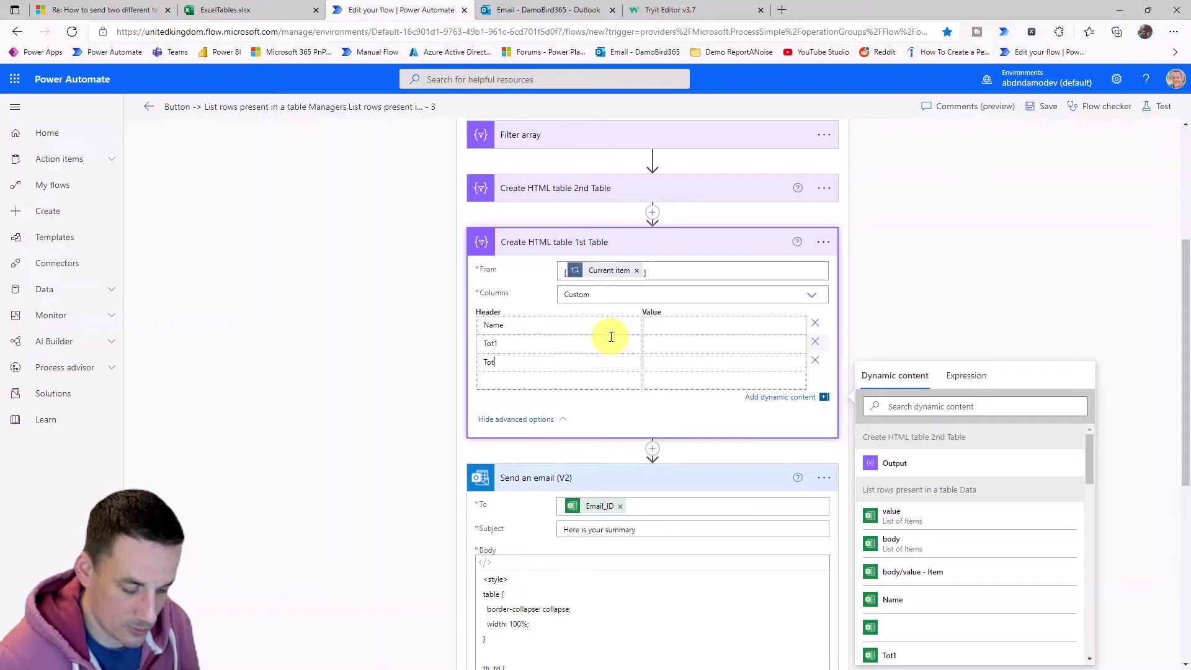
pyautogui.write('Tot3')
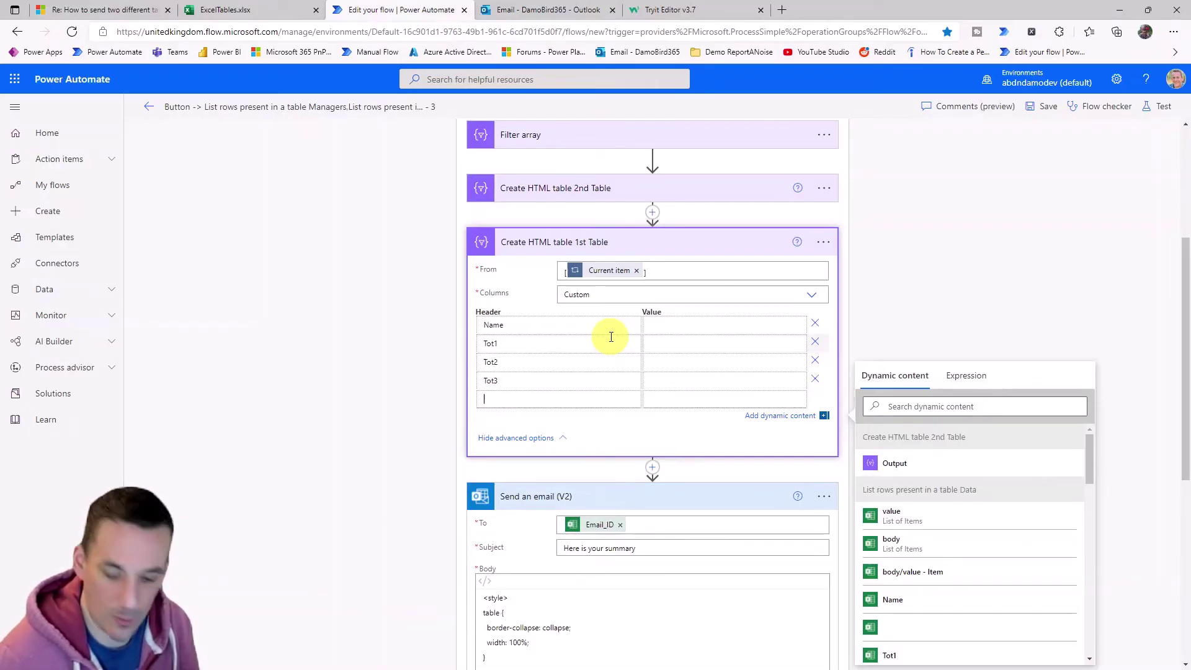
pyautogui.write('Email_Id')
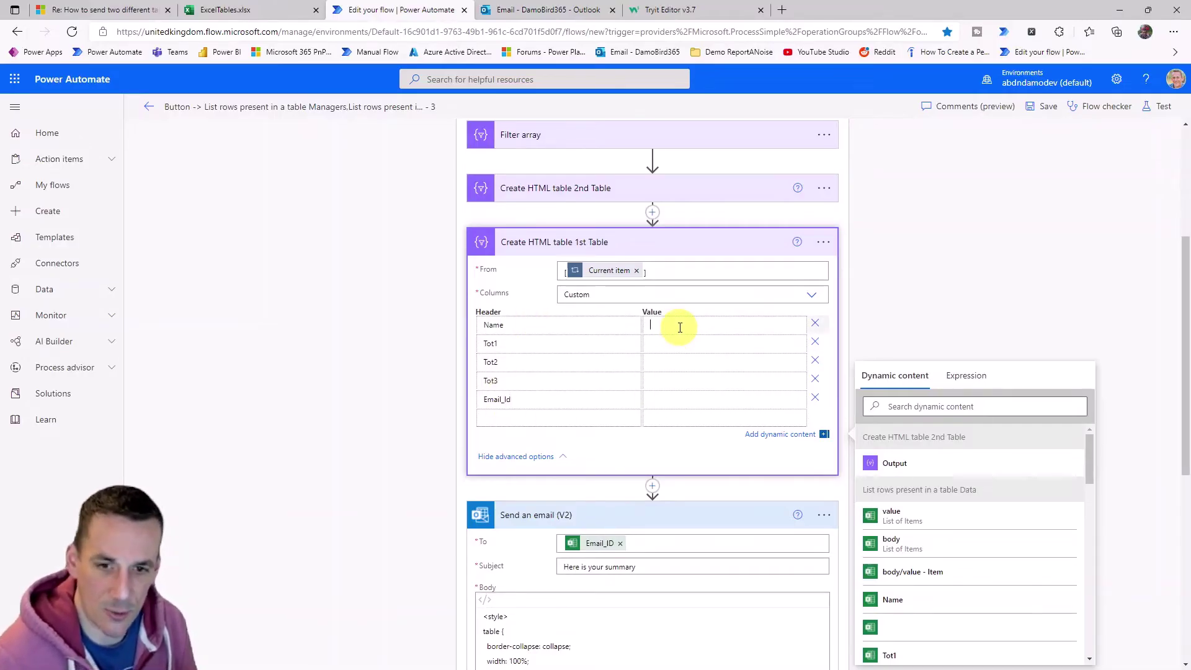
# Set the Name column value to an item()?['Name'] expression.
pyautogui.click(966, 376)
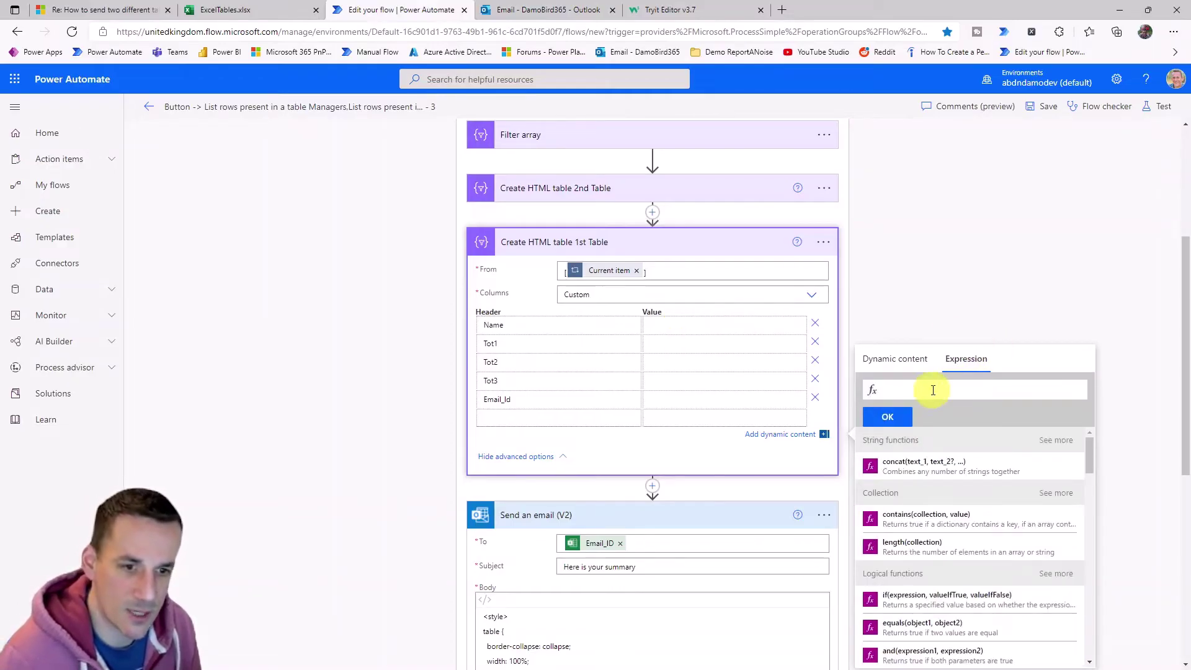
pyautogui.write('item()')
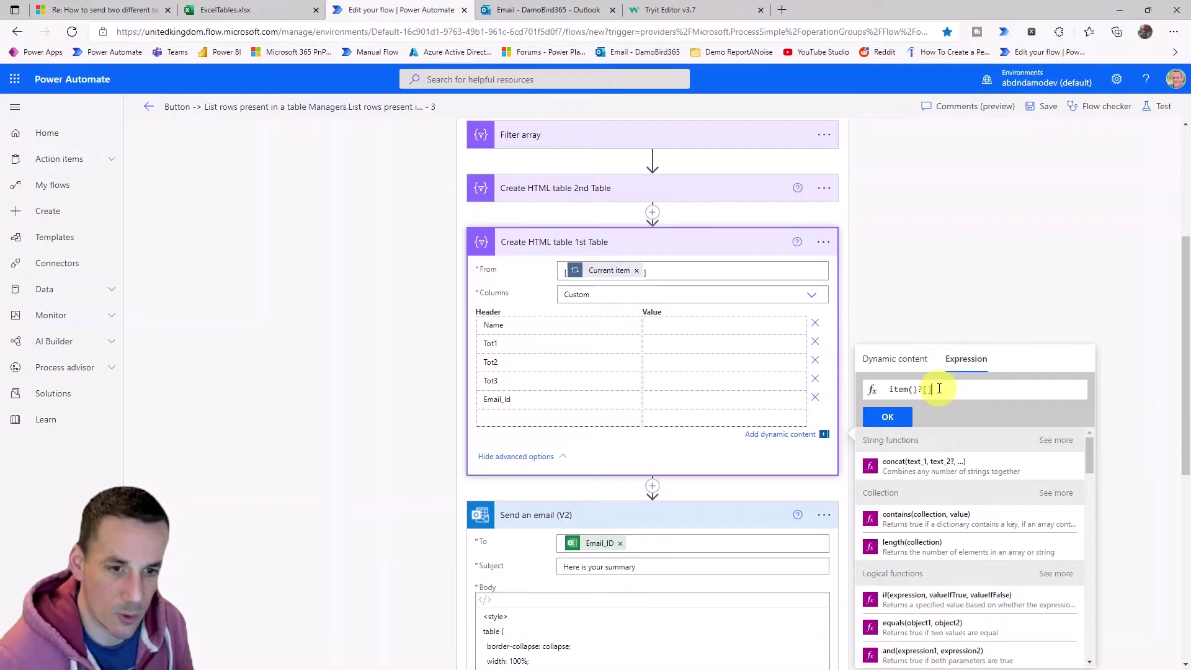
pyautogui.write("?['Name")
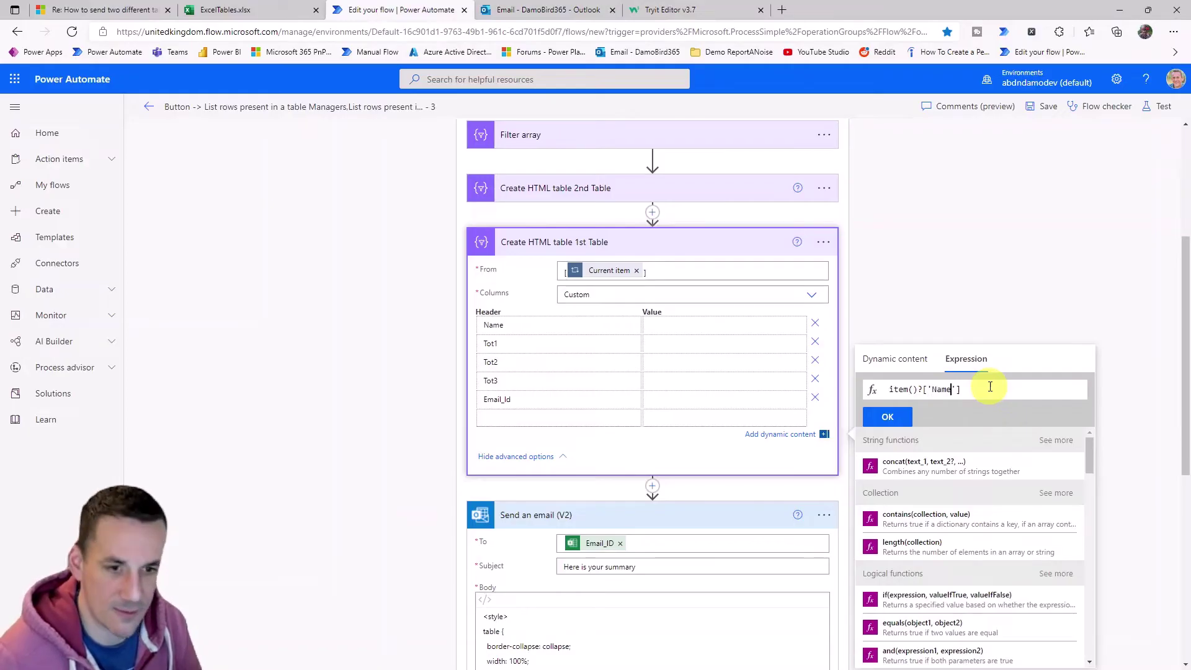
pyautogui.moveTo(989, 392); pyautogui.dragTo(820, 393)
pyautogui.hotkey('ctrl', 'c')
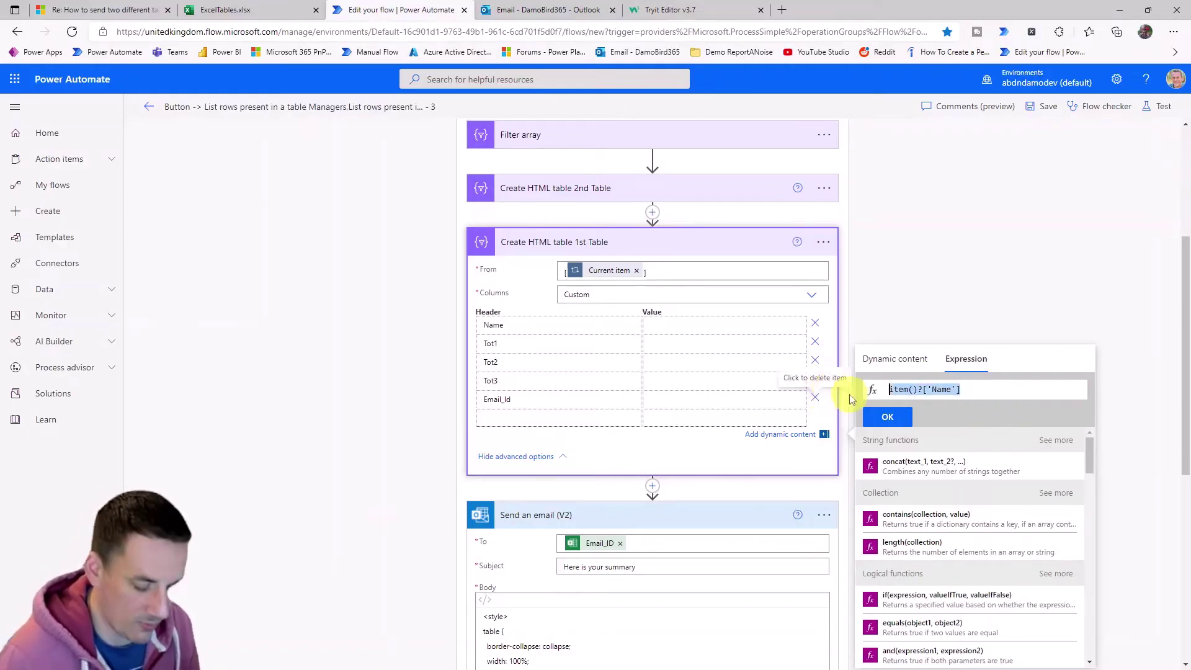
pyautogui.click(894, 425)
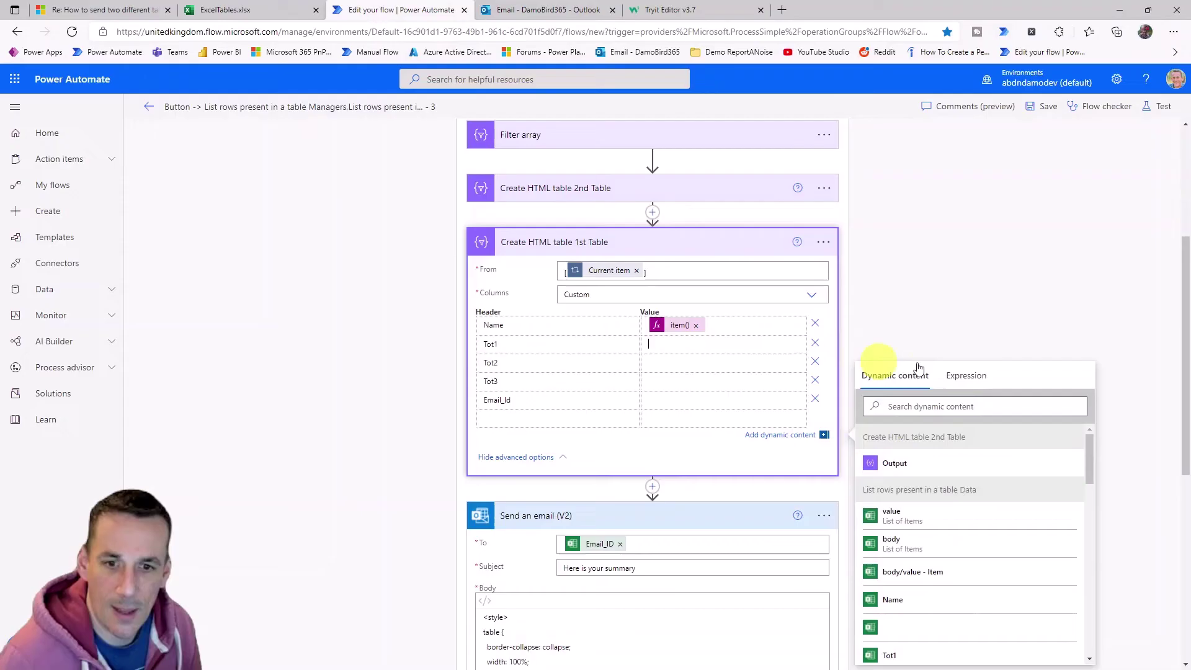
# Give the Tot1 and Tot2 columns item()?['Tot1'] and item()?['Tot2'] expression values.
pyautogui.click(971, 363)
pyautogui.hotkey('ctrl', 'v')
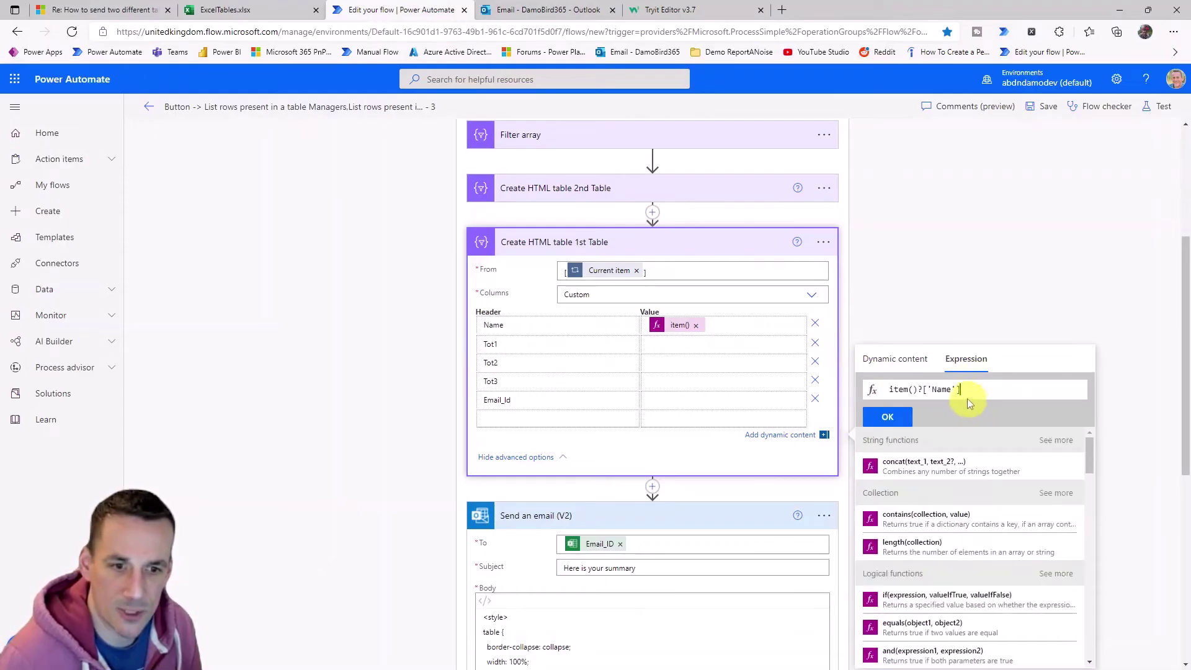
pyautogui.doubleClick(935, 390)
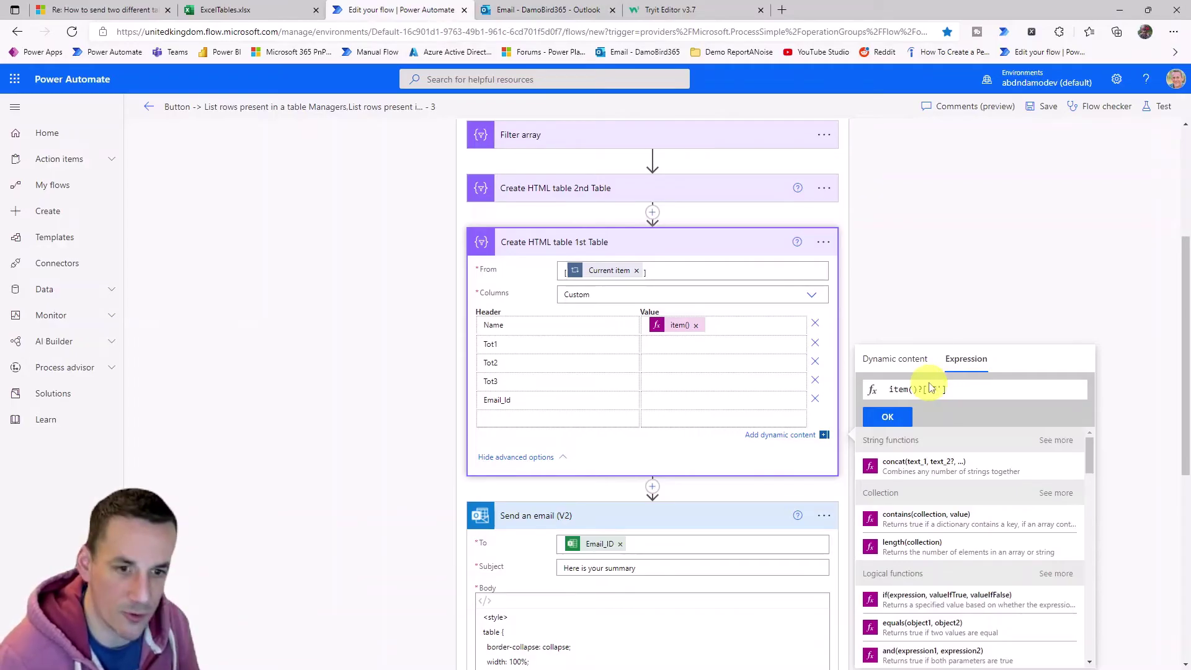
pyautogui.moveTo(961, 389); pyautogui.dragTo(862, 389)
pyautogui.hotkey('ctrl', 'c')
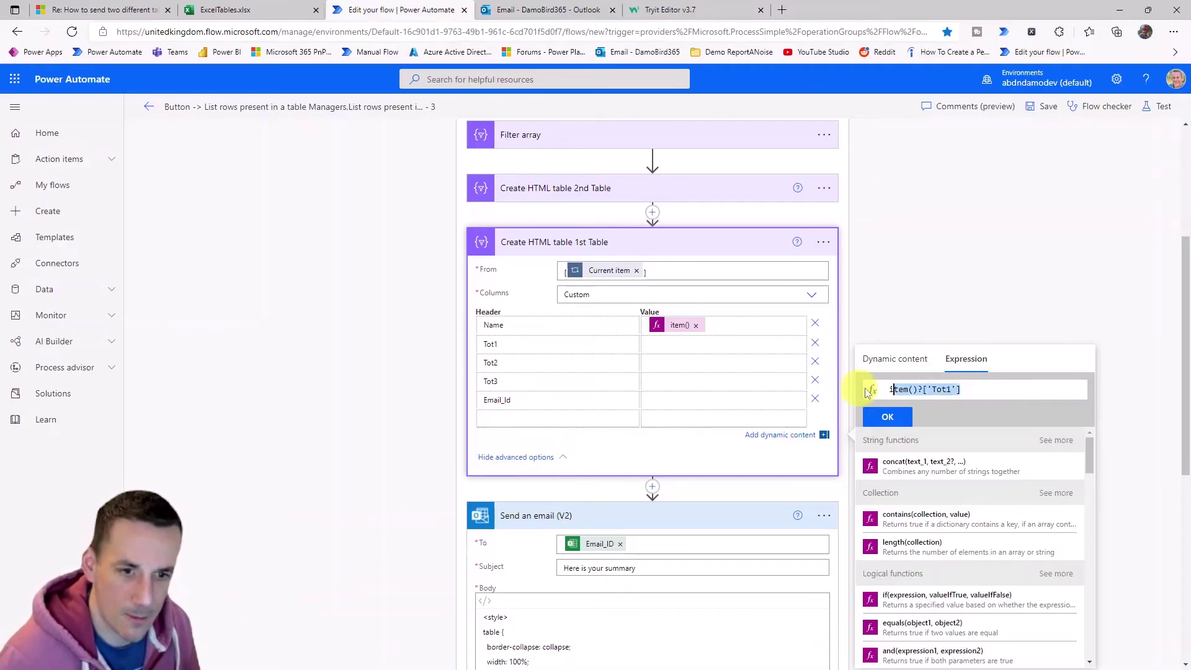
pyautogui.click(890, 417)
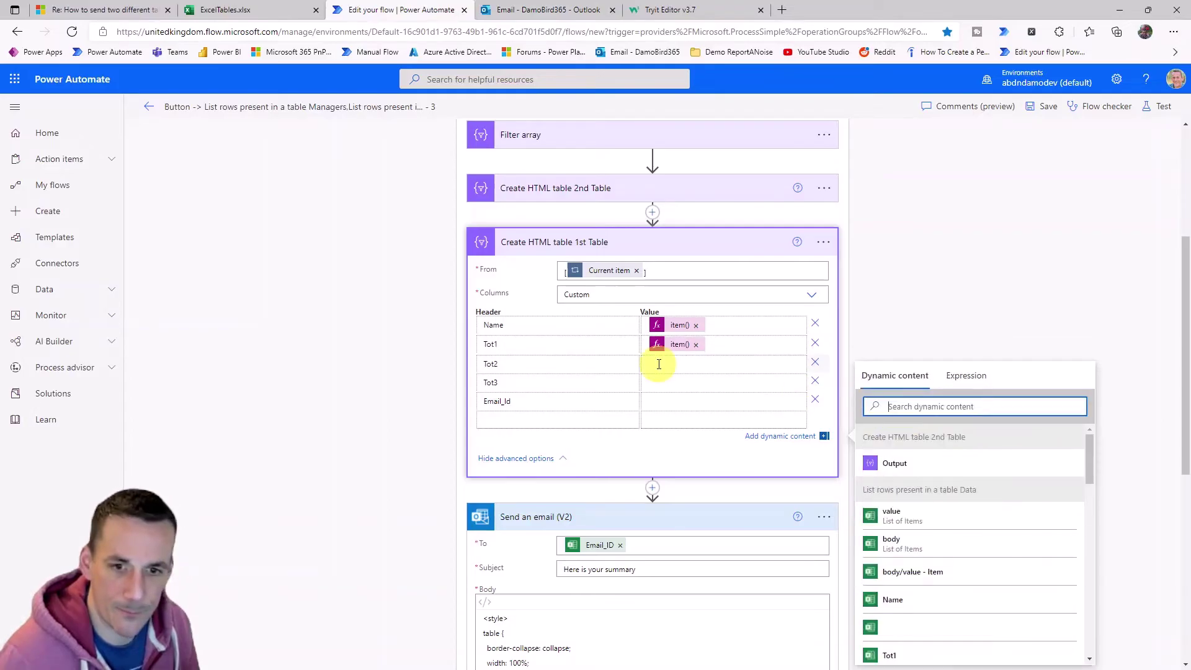
pyautogui.click(966, 362)
pyautogui.hotkey('ctrl', 'v')
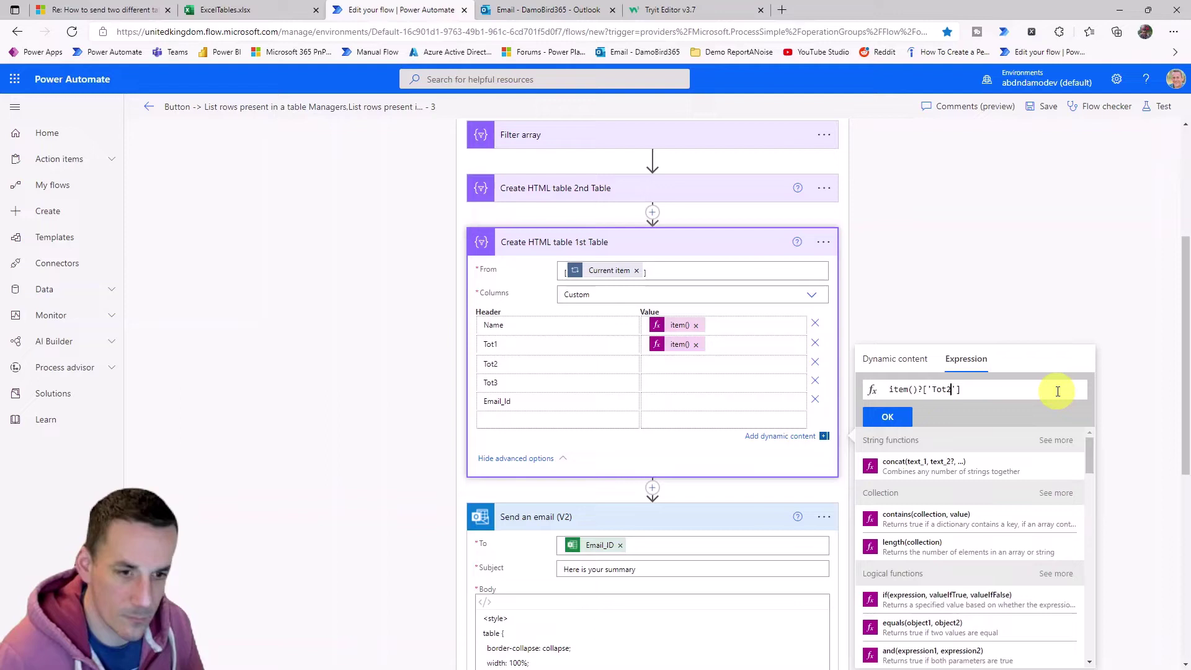
pyautogui.click(881, 417)
# Give the Tot3 and Email_Id columns item()?['Tot3'] and item()?['Email_Id'] expression values.
pyautogui.click(714, 382)
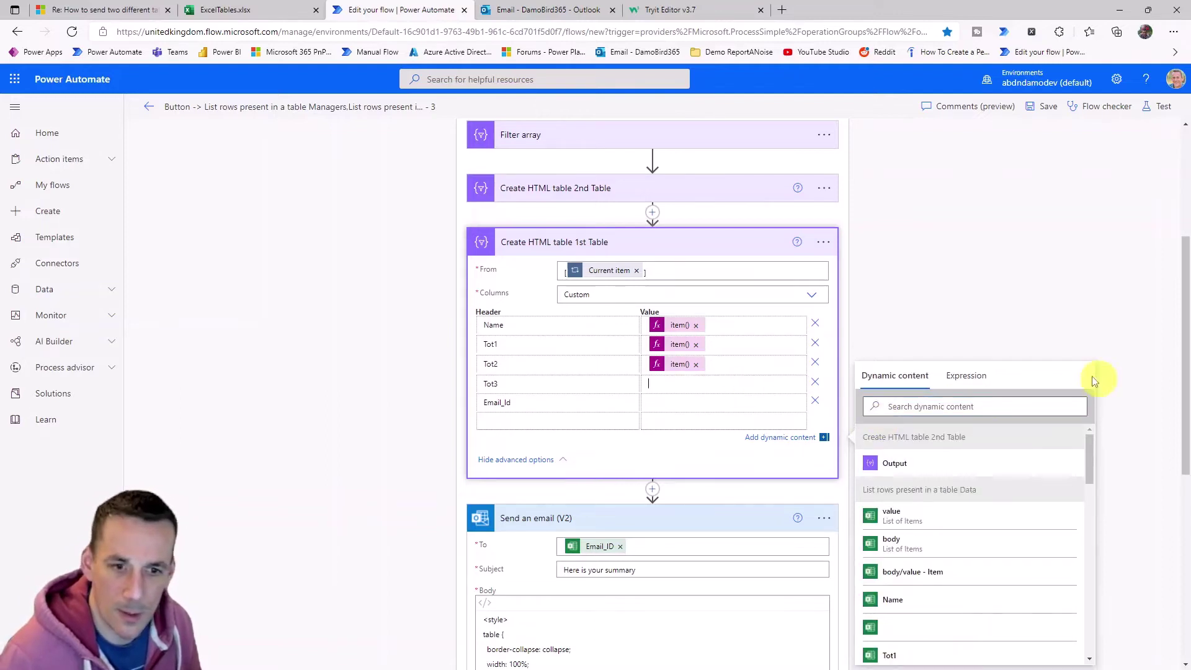
pyautogui.click(963, 381)
pyautogui.hotkey('ctrl', 'v')
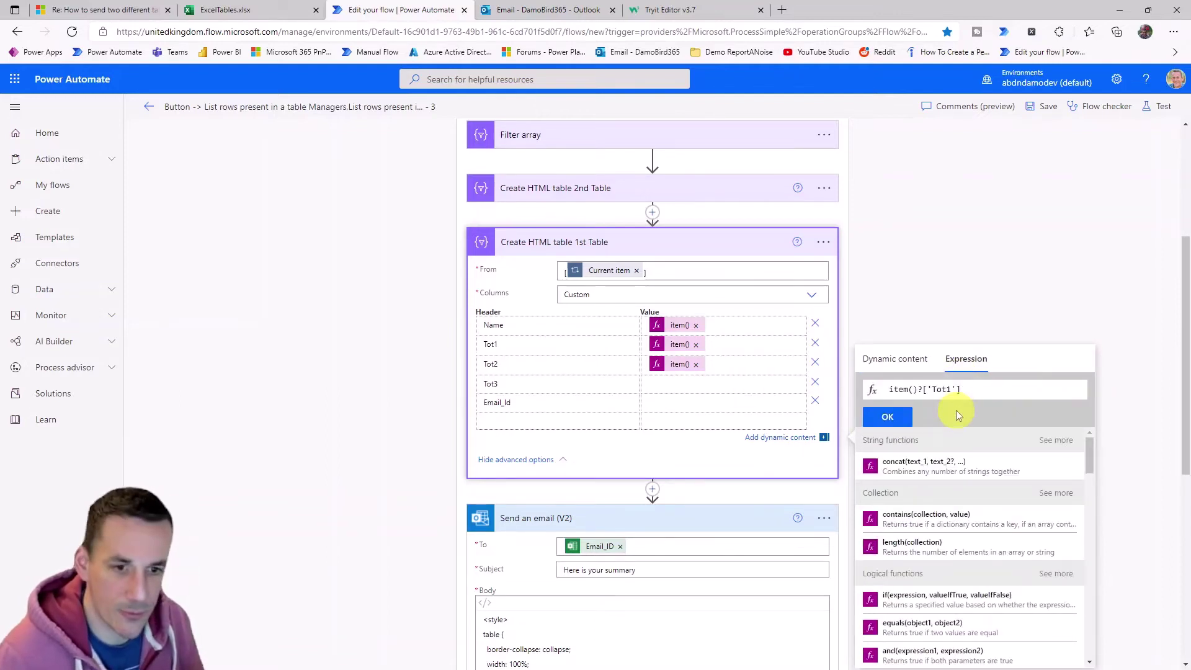
pyautogui.write('3')
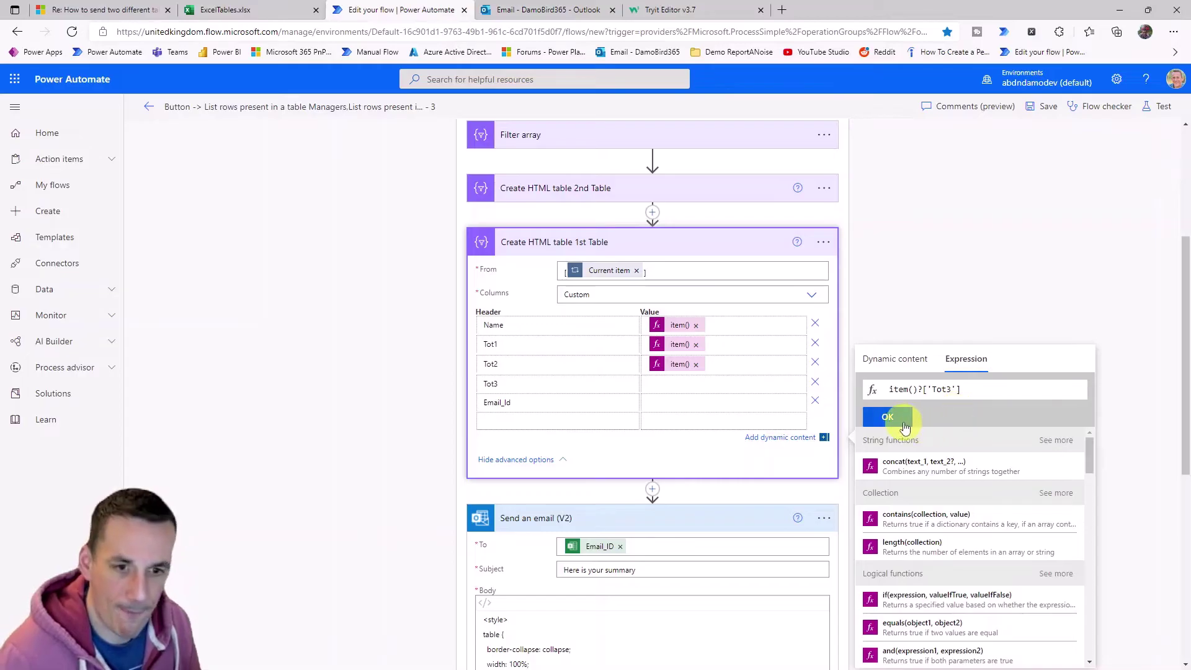
pyautogui.click(888, 417)
pyautogui.click(748, 399)
pyautogui.click(968, 376)
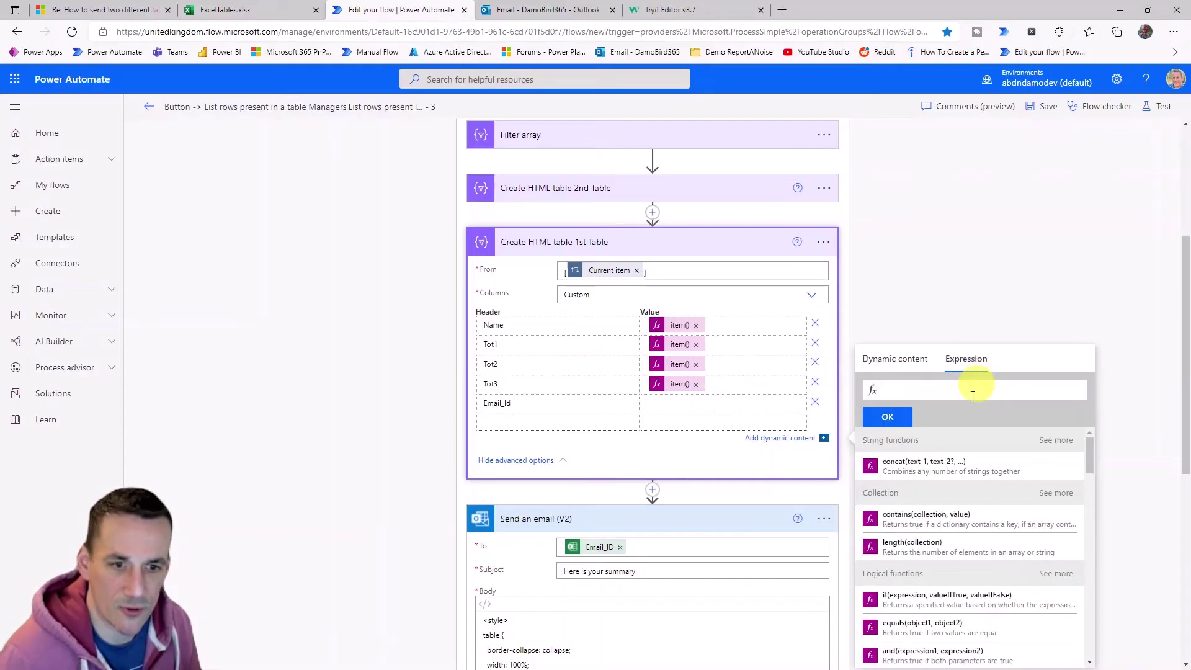
pyautogui.hotkey('ctrl', 'v')
pyautogui.moveTo(952, 389); pyautogui.dragTo(933, 389)
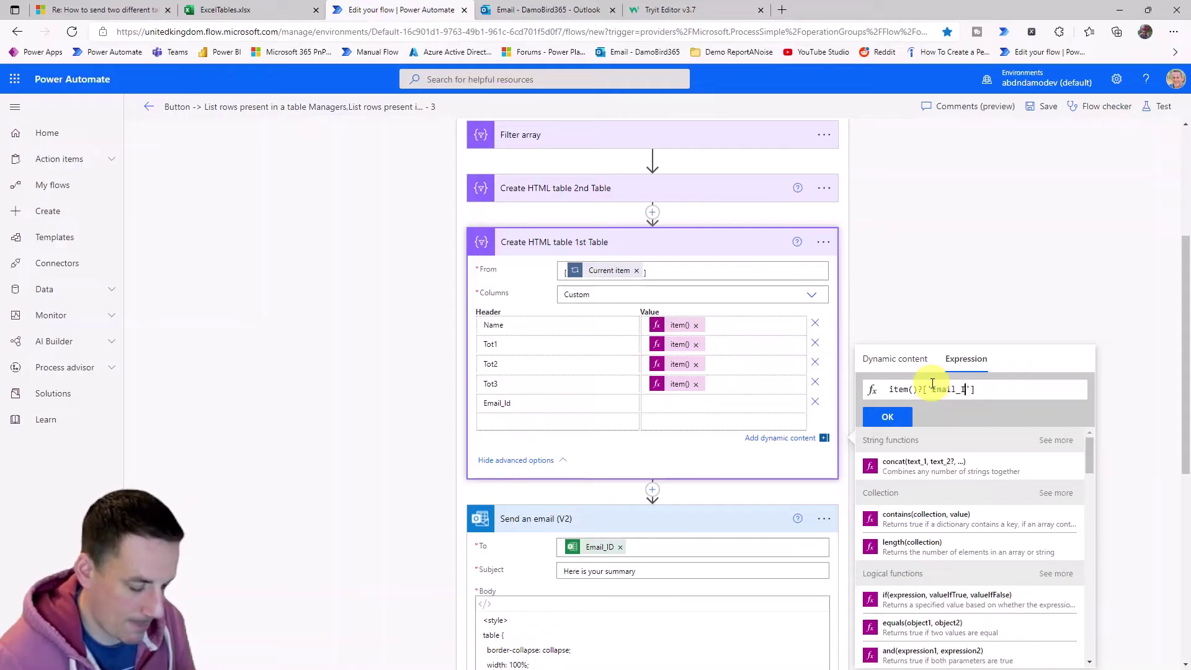
pyautogui.write('Email_Id')
pyautogui.click(887, 417)
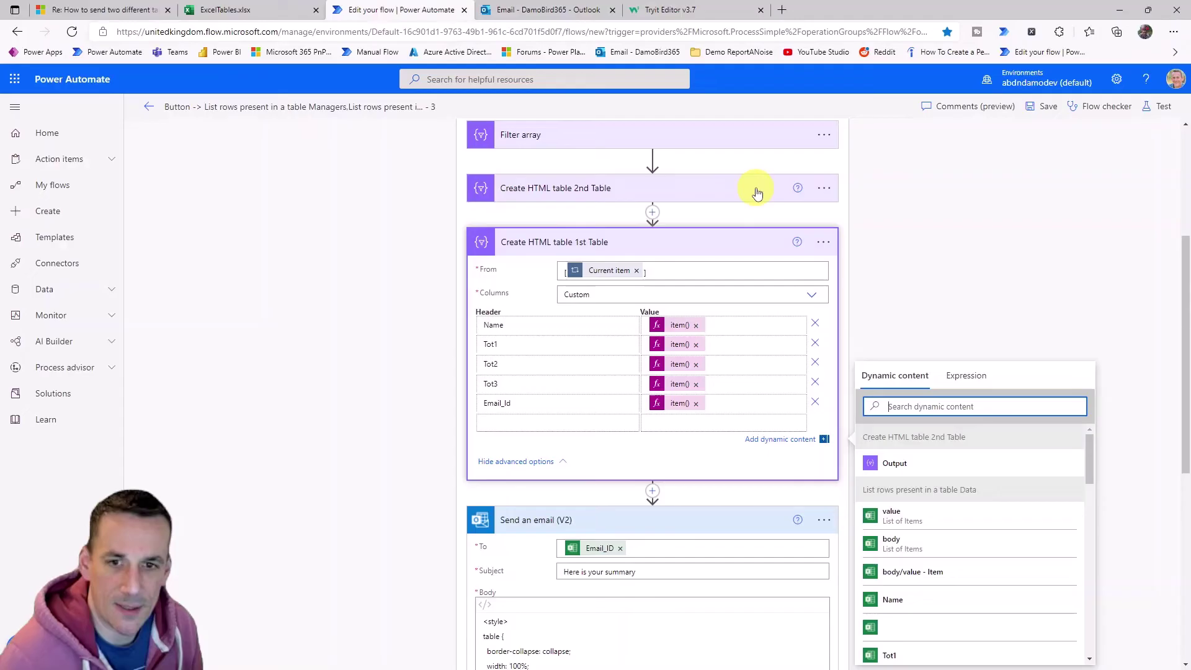
# Save the edited flow and start a manual test run.
pyautogui.click(1044, 106)
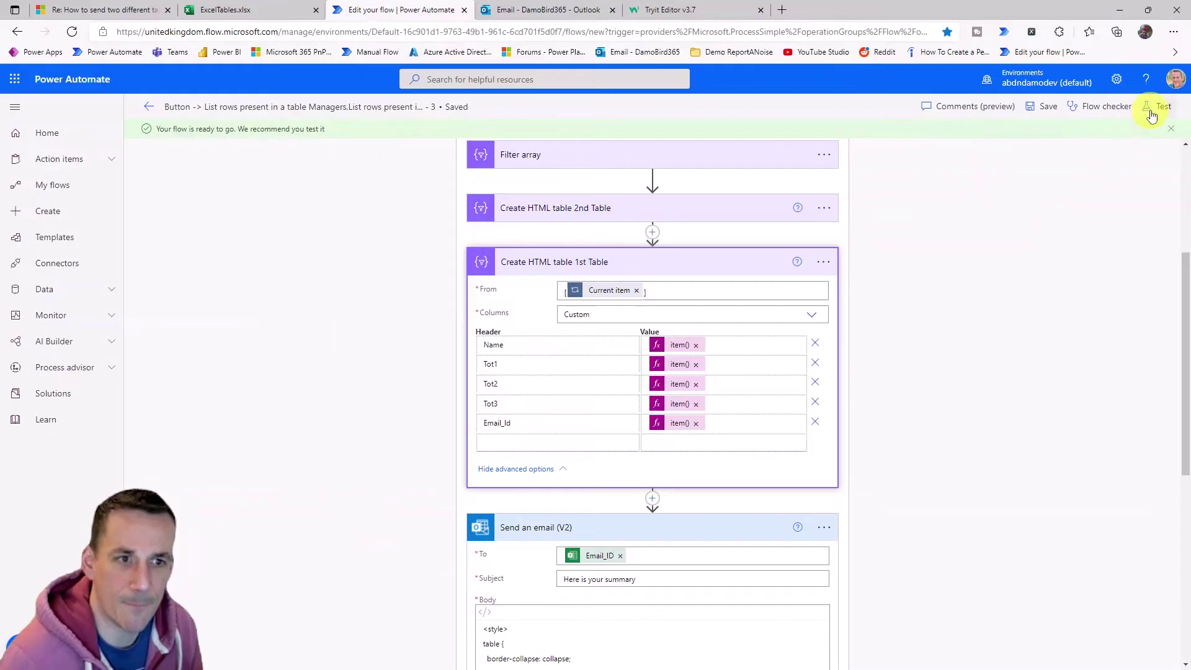
pyautogui.click(1156, 107)
pyautogui.click(1015, 648)
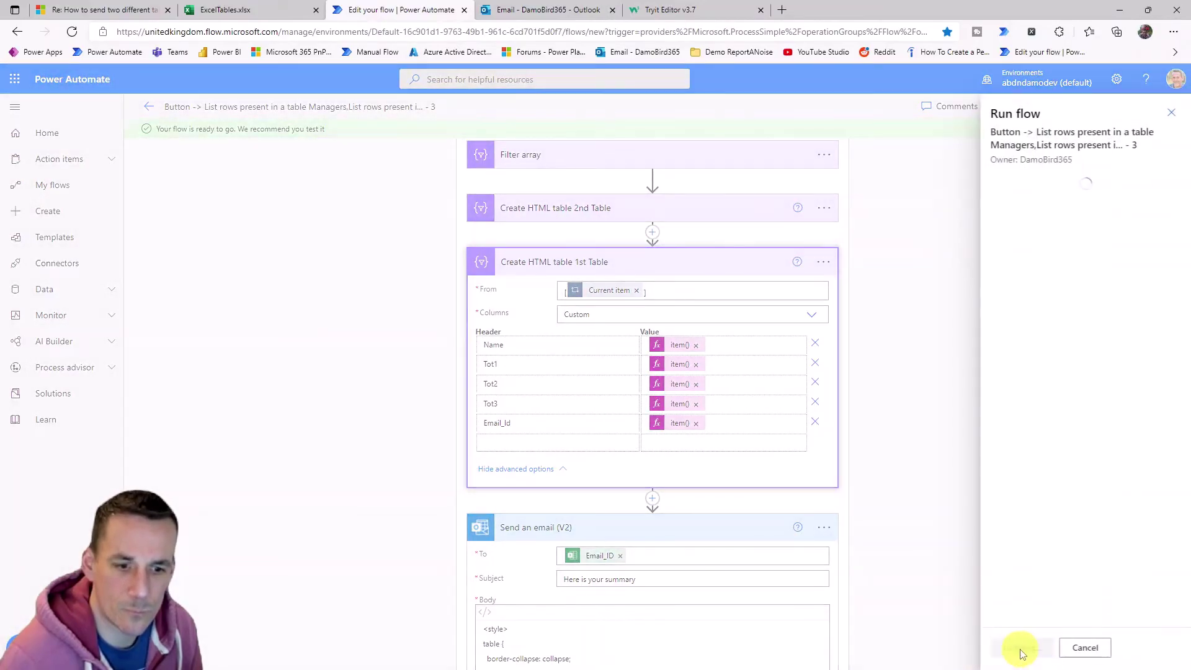
# Run the flow, open the new summary email in Outlook, then return to ExcelTables.
pyautogui.click(1021, 648)
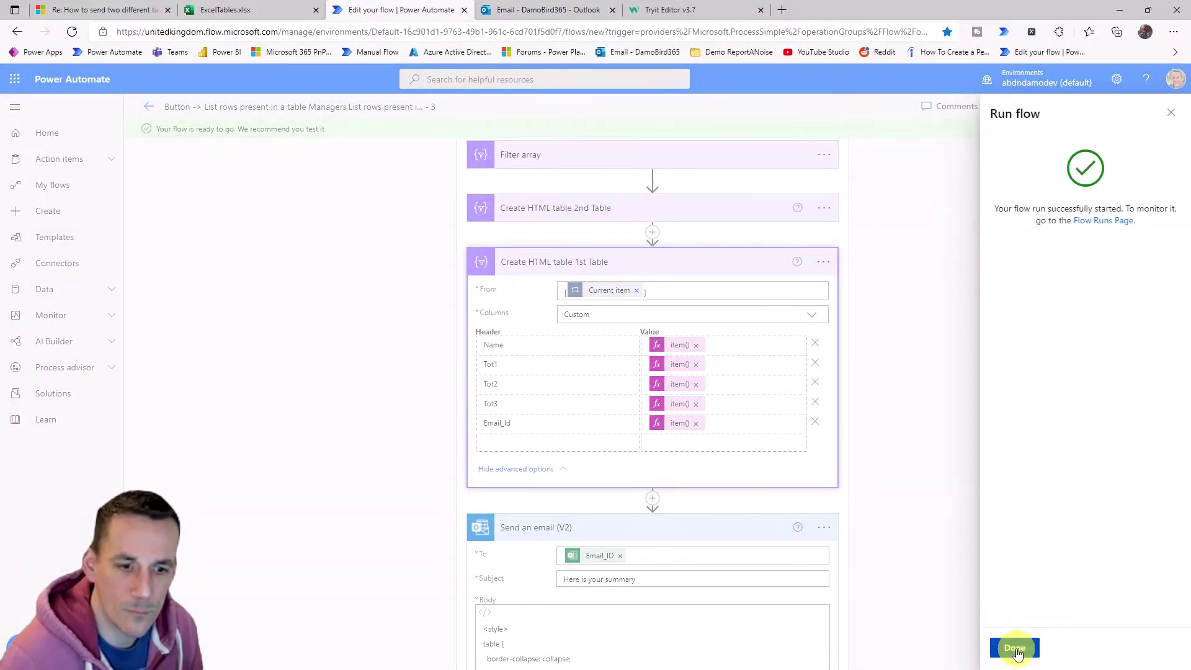
pyautogui.click(1015, 647)
pyautogui.click(542, 9)
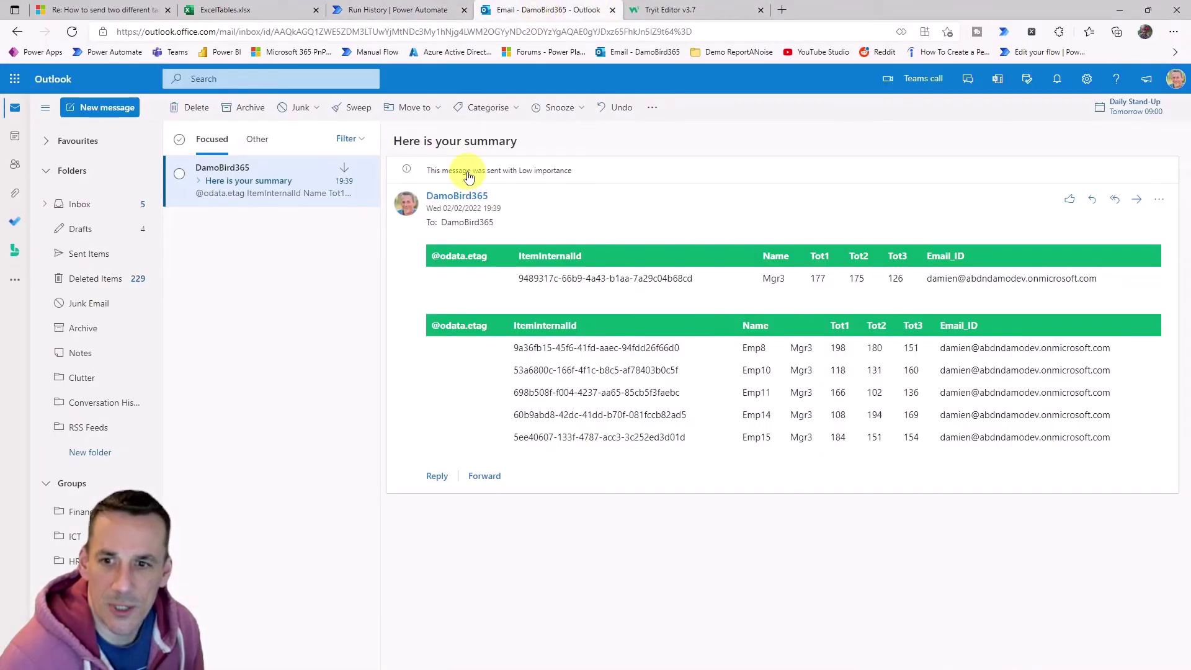
pyautogui.click(250, 217)
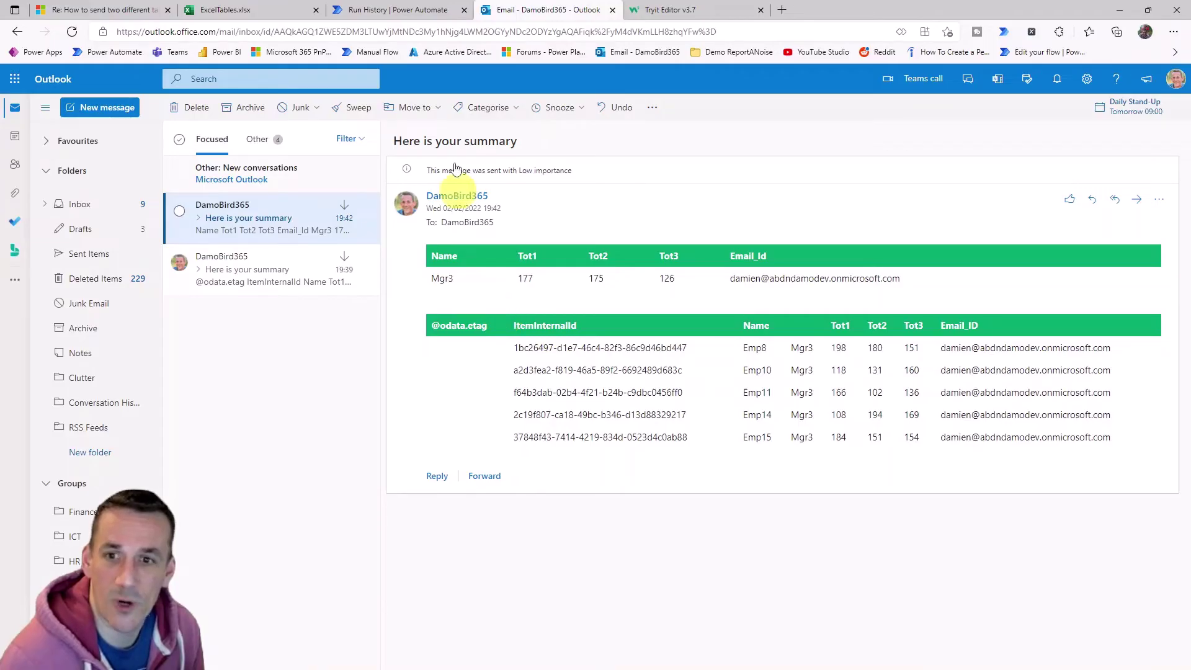
pyautogui.click(239, 16)
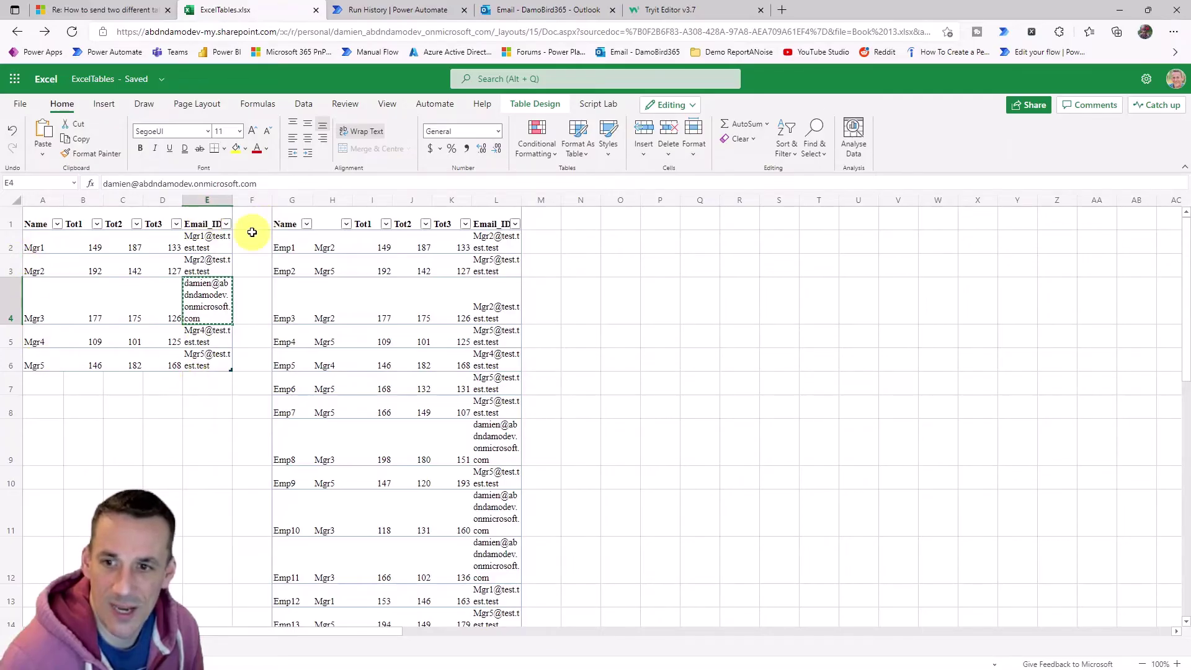
# Select the manager emails E2:E6 and the Data table emails L2:L12 to compare them.
pyautogui.moveTo(203, 243); pyautogui.dragTo(197, 355)
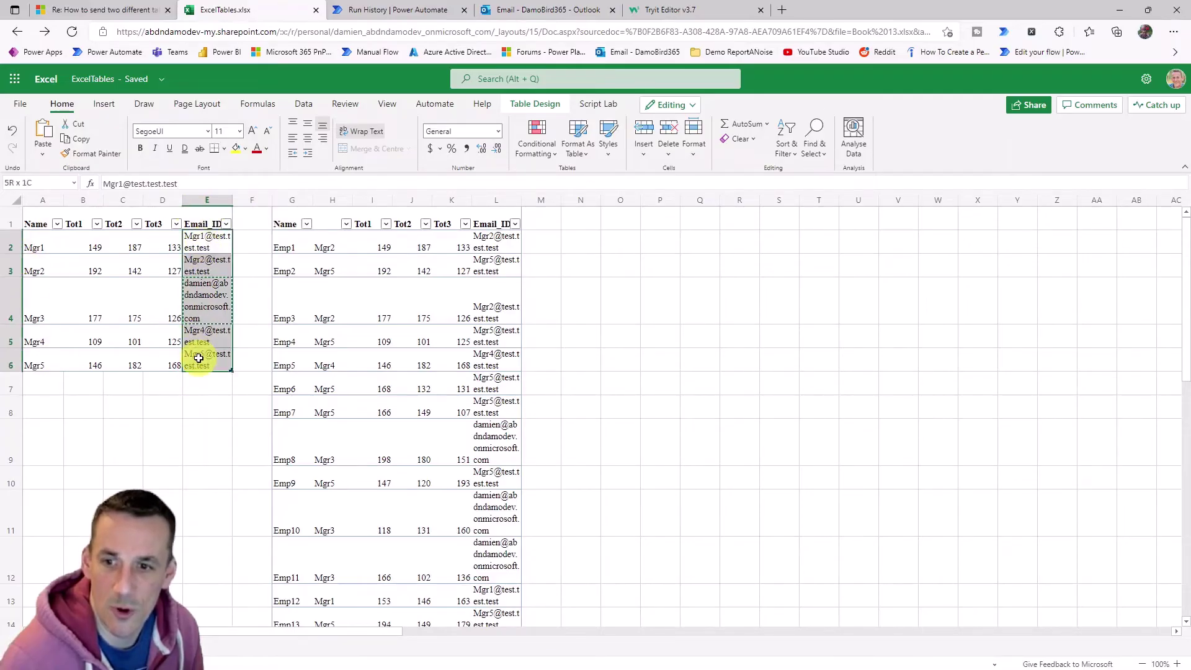
pyautogui.moveTo(501, 239); pyautogui.dragTo(499, 525)
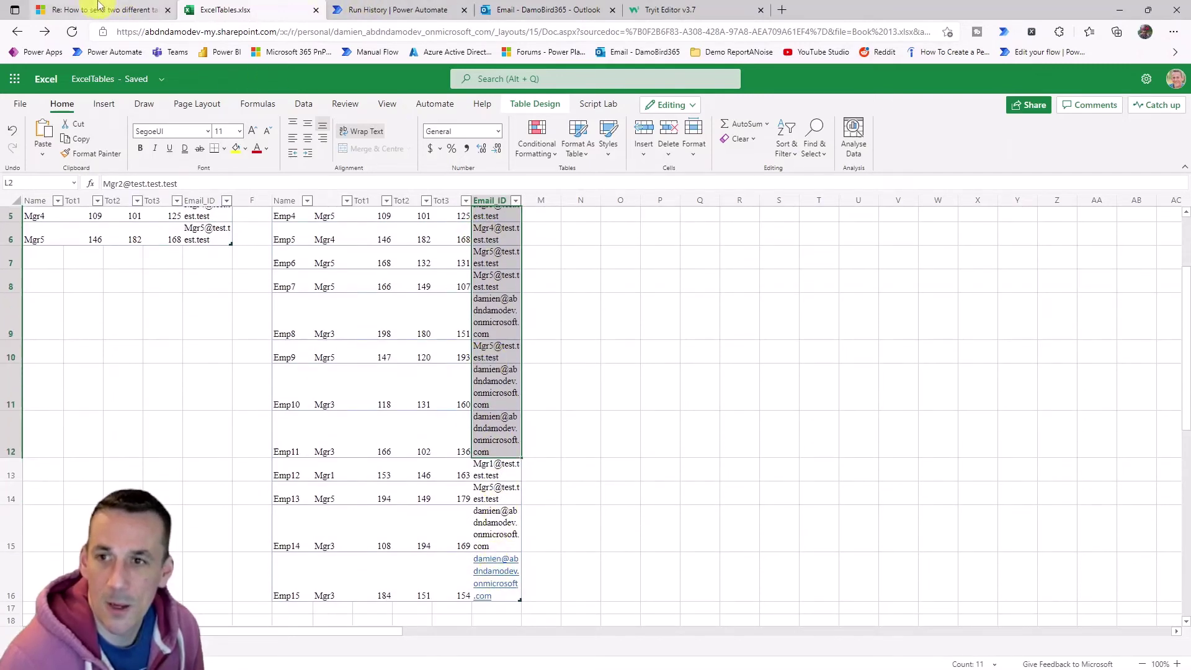
# Back in the flow's run history, start editing and delete the List rows Managers step.
pyautogui.click(373, 10)
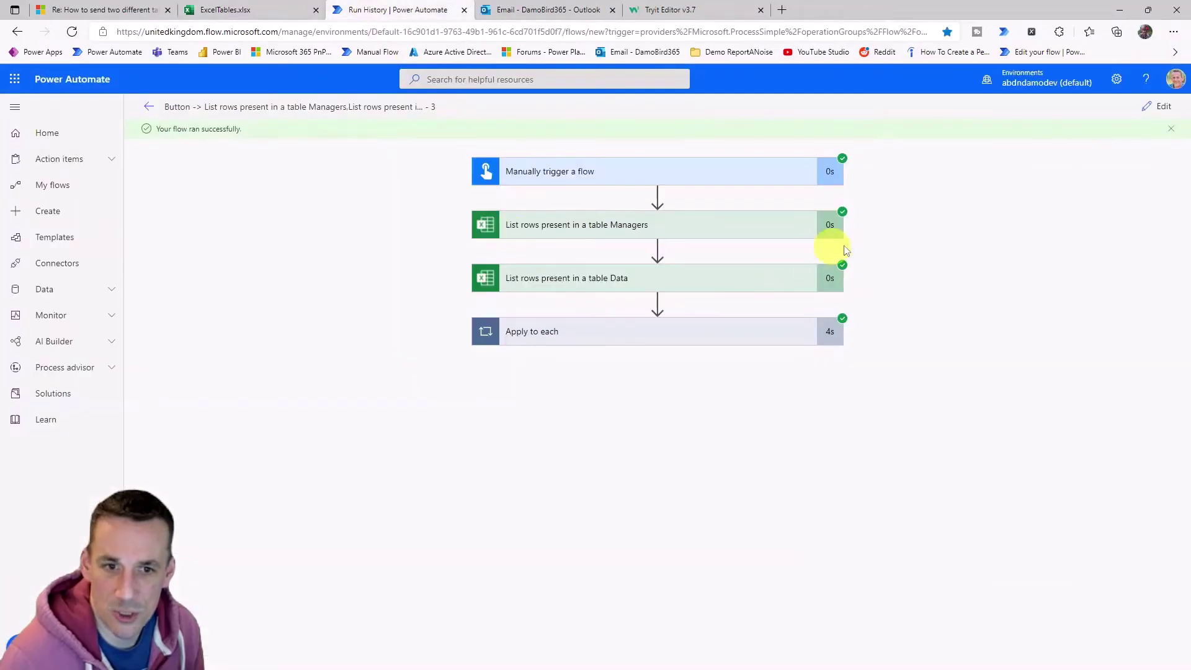
pyautogui.click(1149, 118)
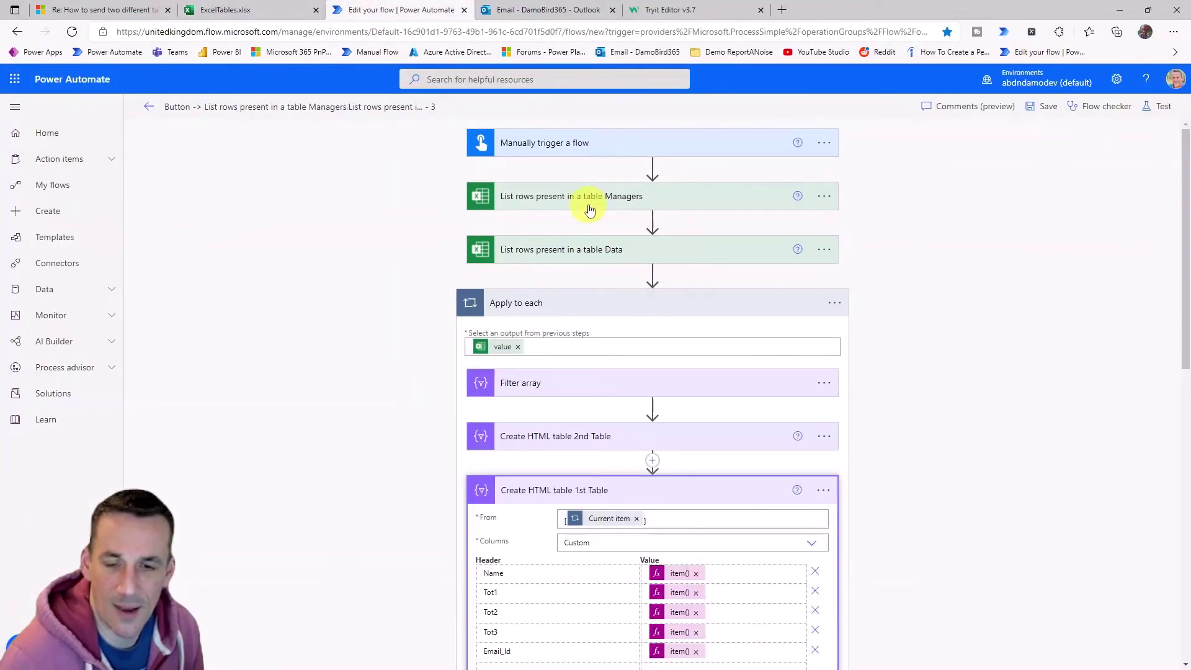
pyautogui.click(578, 198)
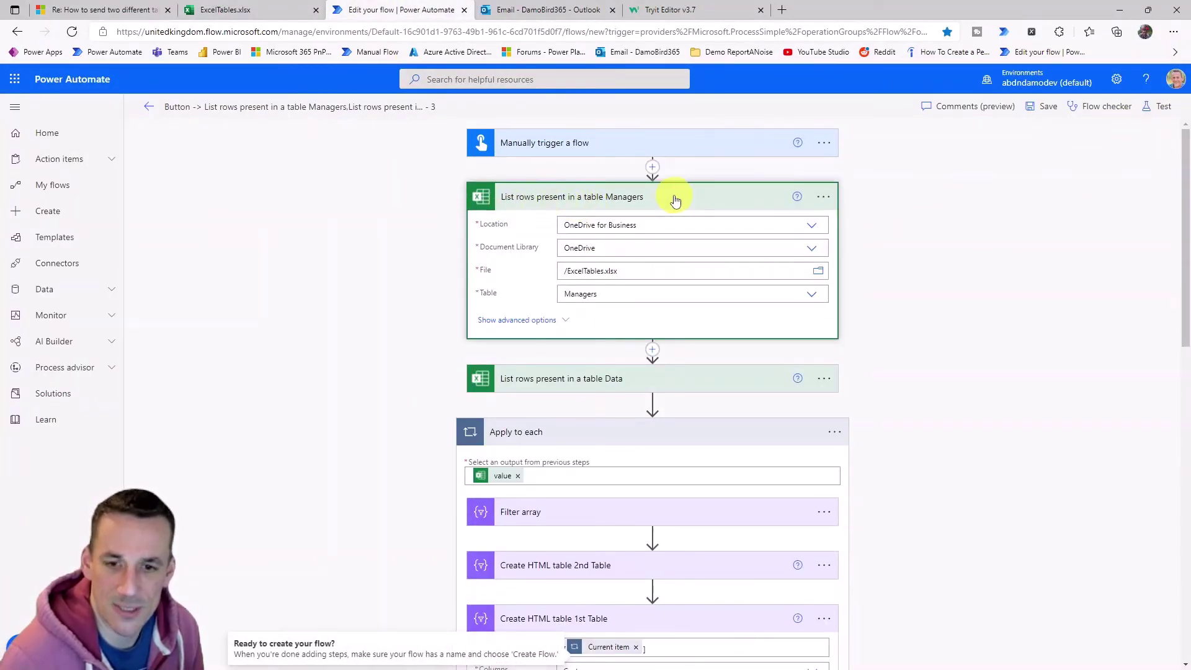
pyautogui.click(824, 197)
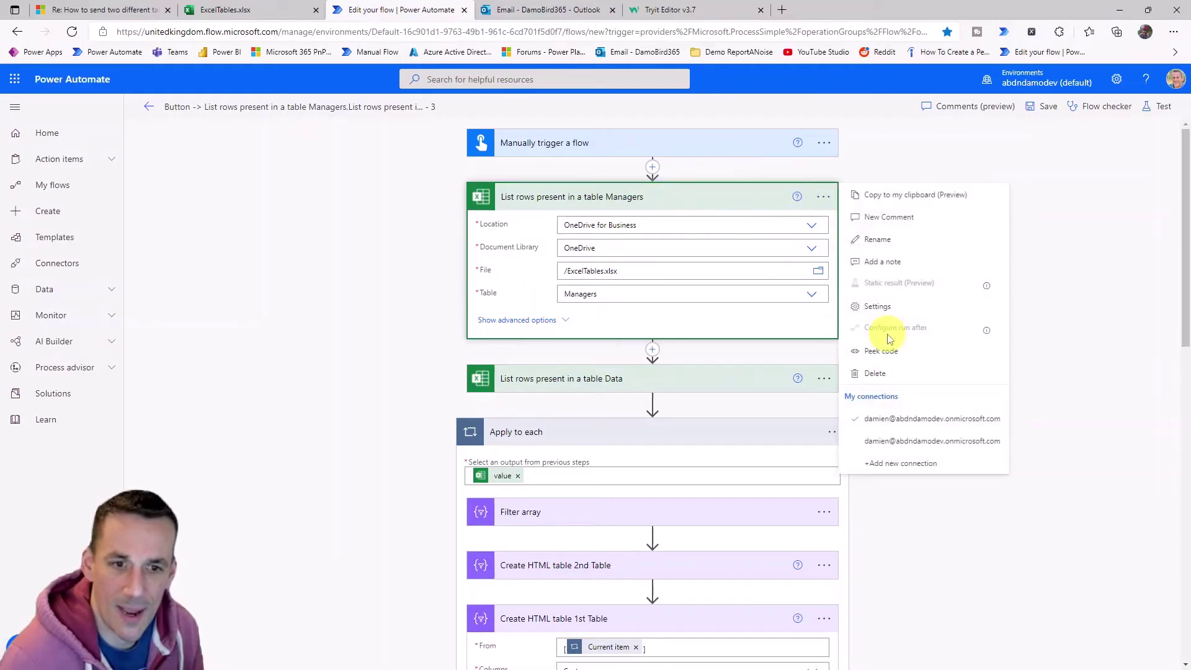
pyautogui.click(880, 380)
pyautogui.click(604, 393)
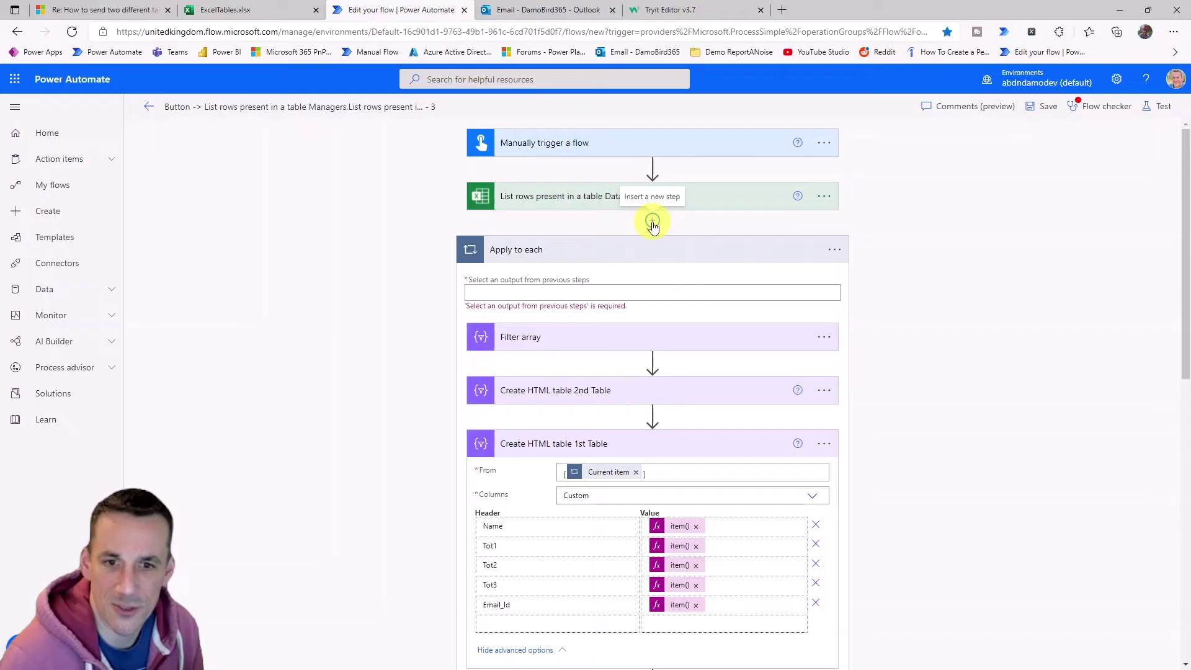
# Add a Select after the Data rows, taking value as From and mapping Email_ID in text mode.
pyautogui.click(653, 222)
pyautogui.click(643, 244)
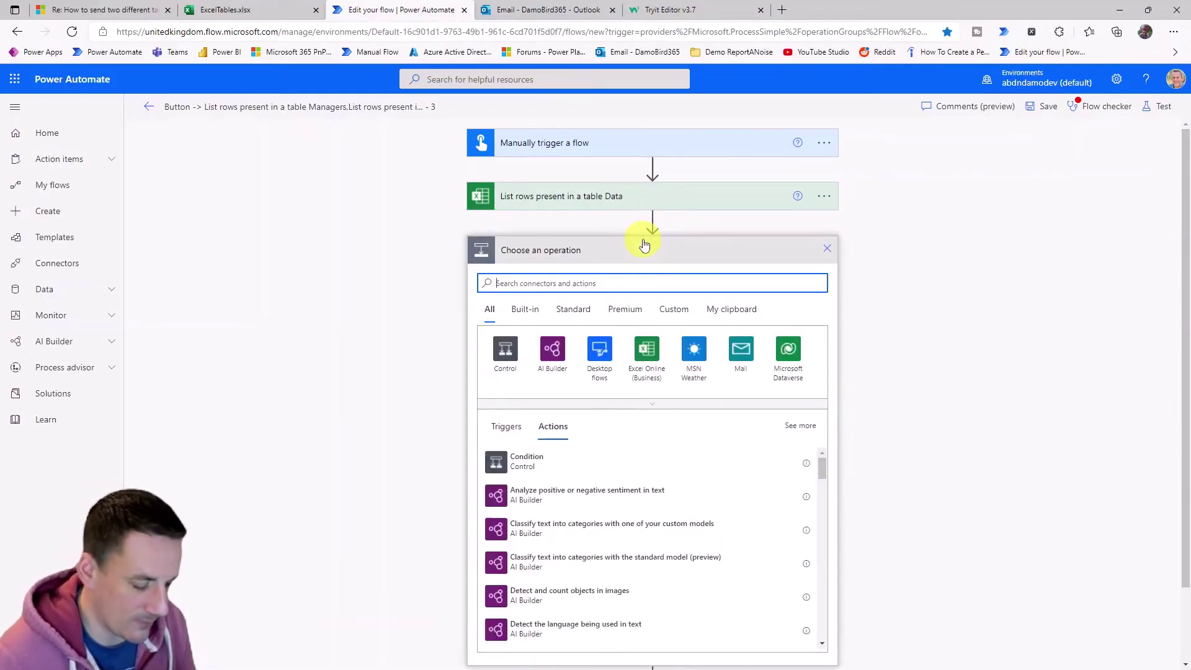
pyautogui.write('select')
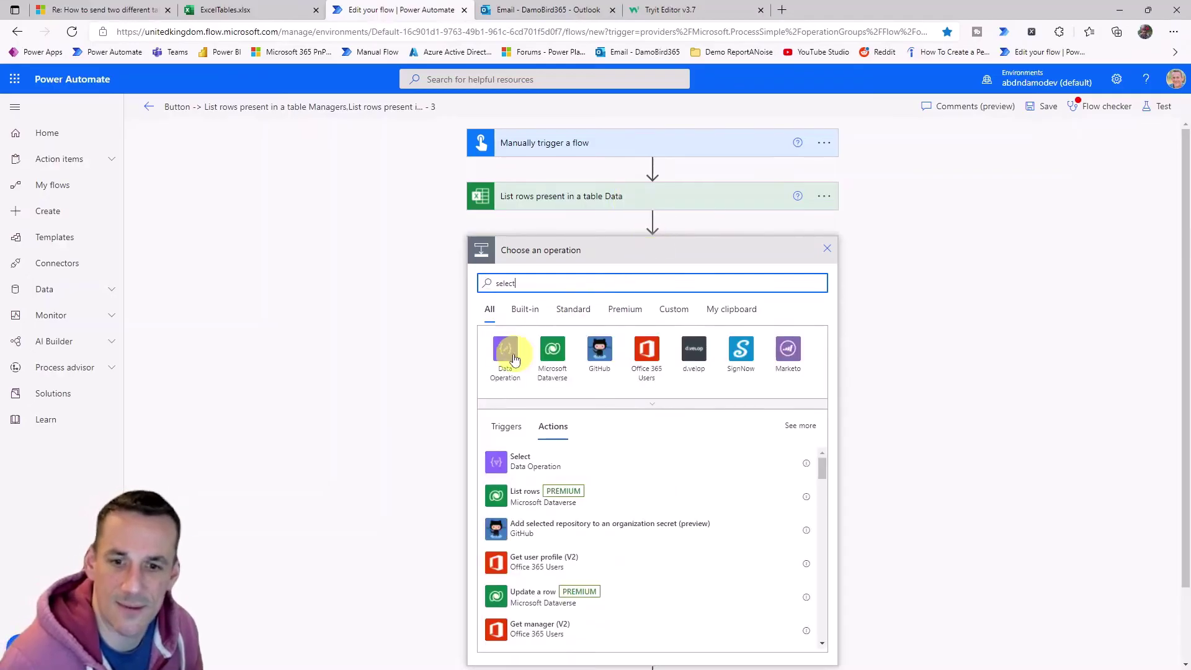
pyautogui.click(517, 460)
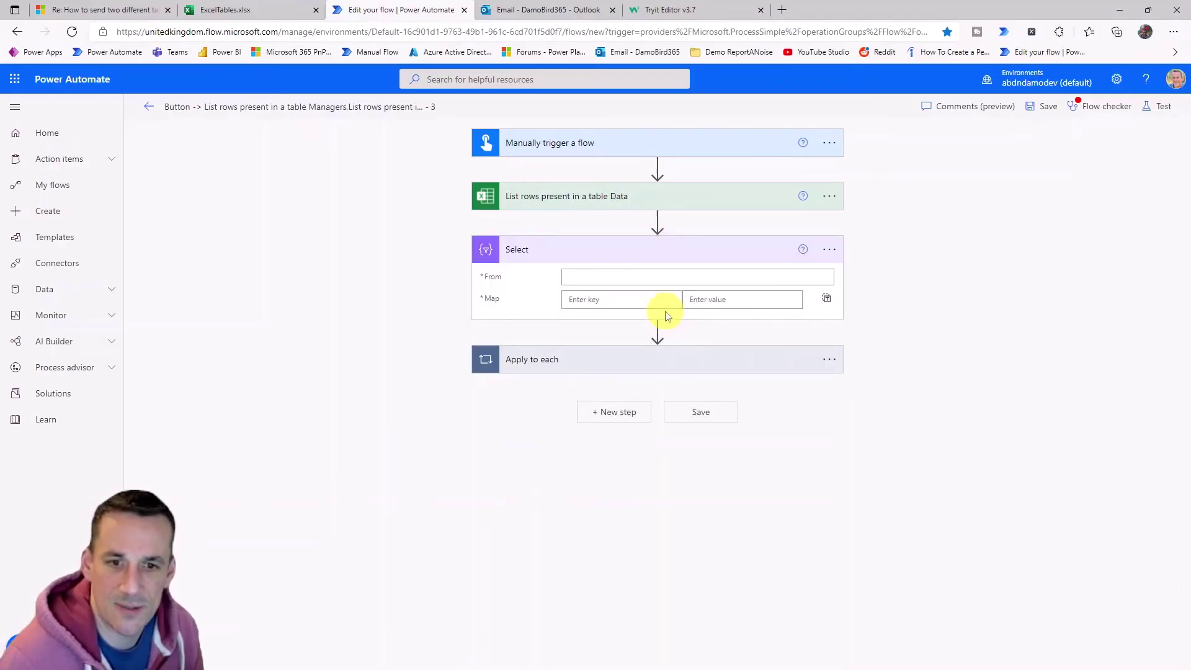
pyautogui.click(675, 277)
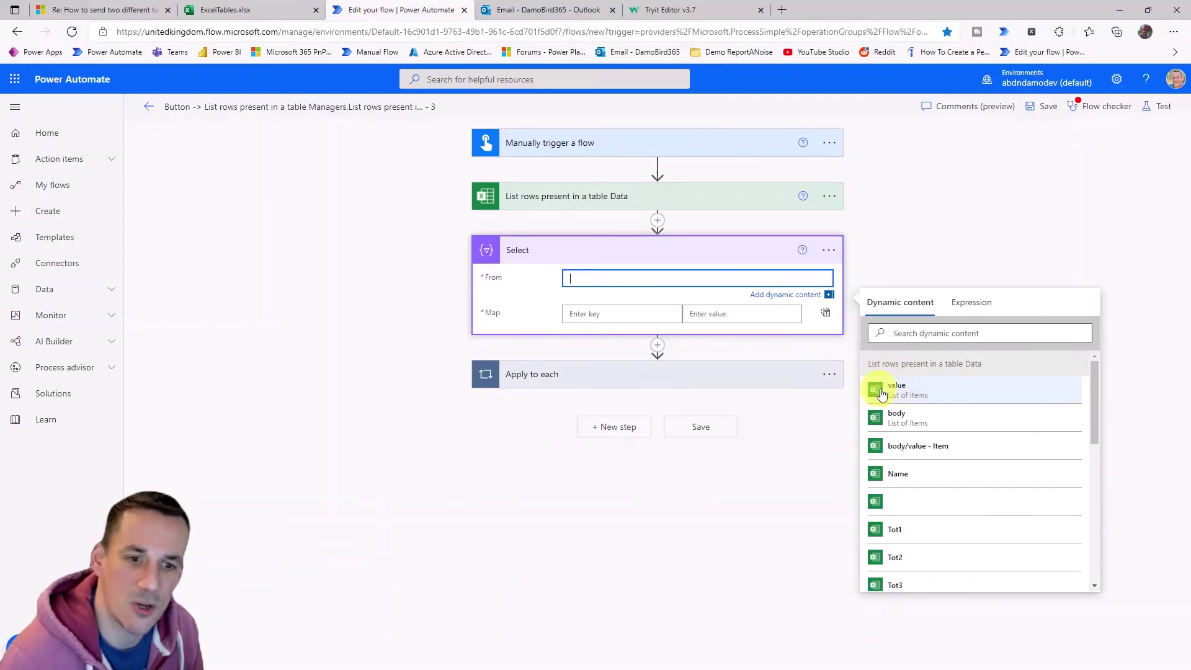
pyautogui.click(914, 396)
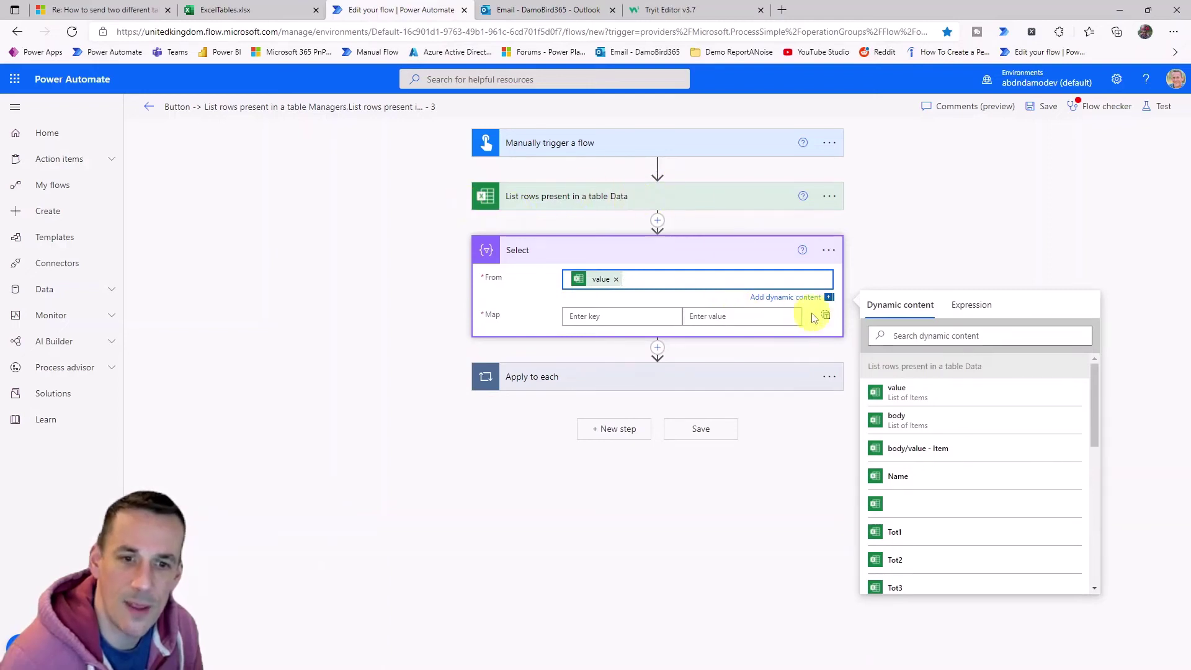
pyautogui.click(827, 318)
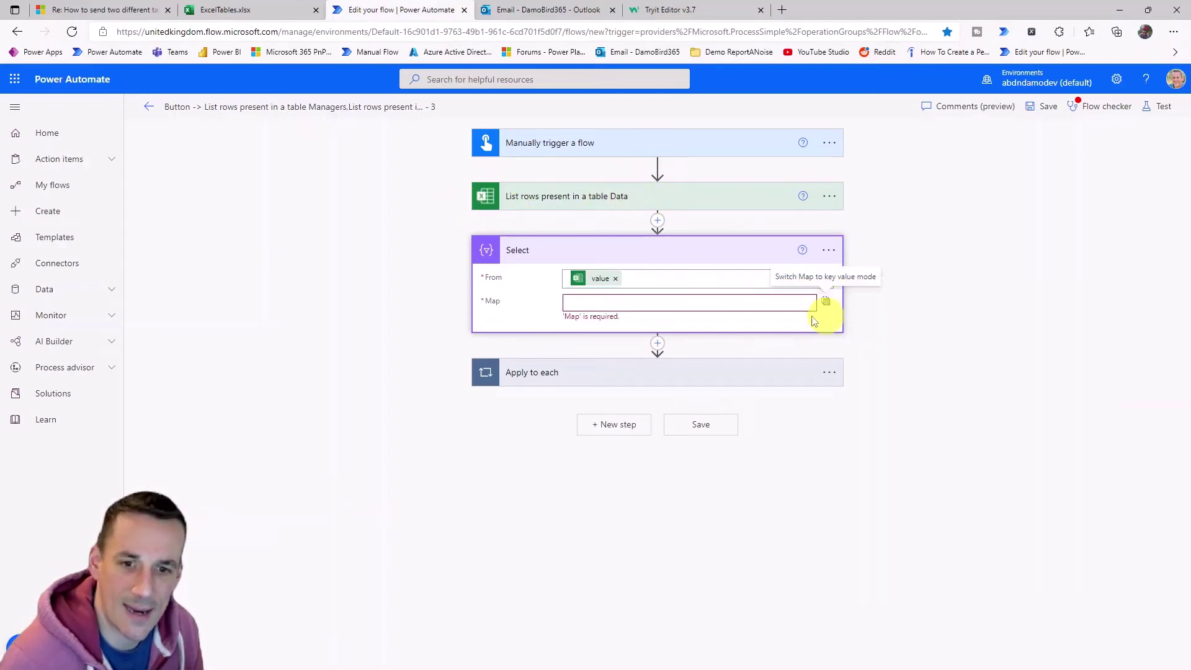
pyautogui.click(638, 302)
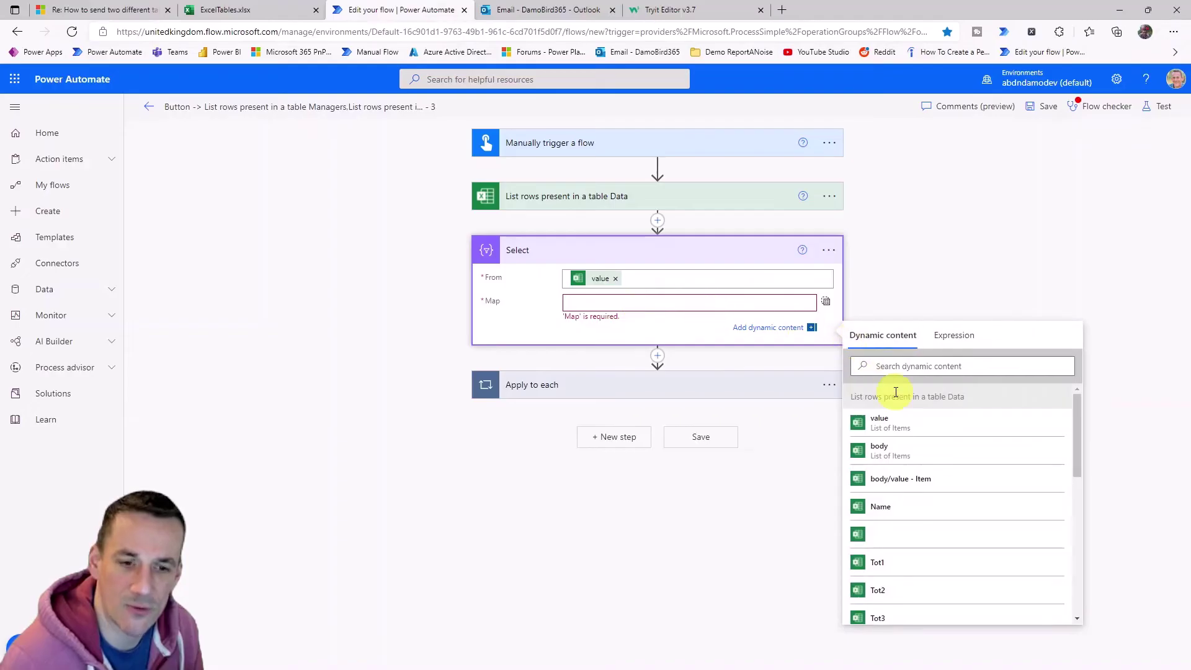
pyautogui.click(910, 368)
pyautogui.write('email')
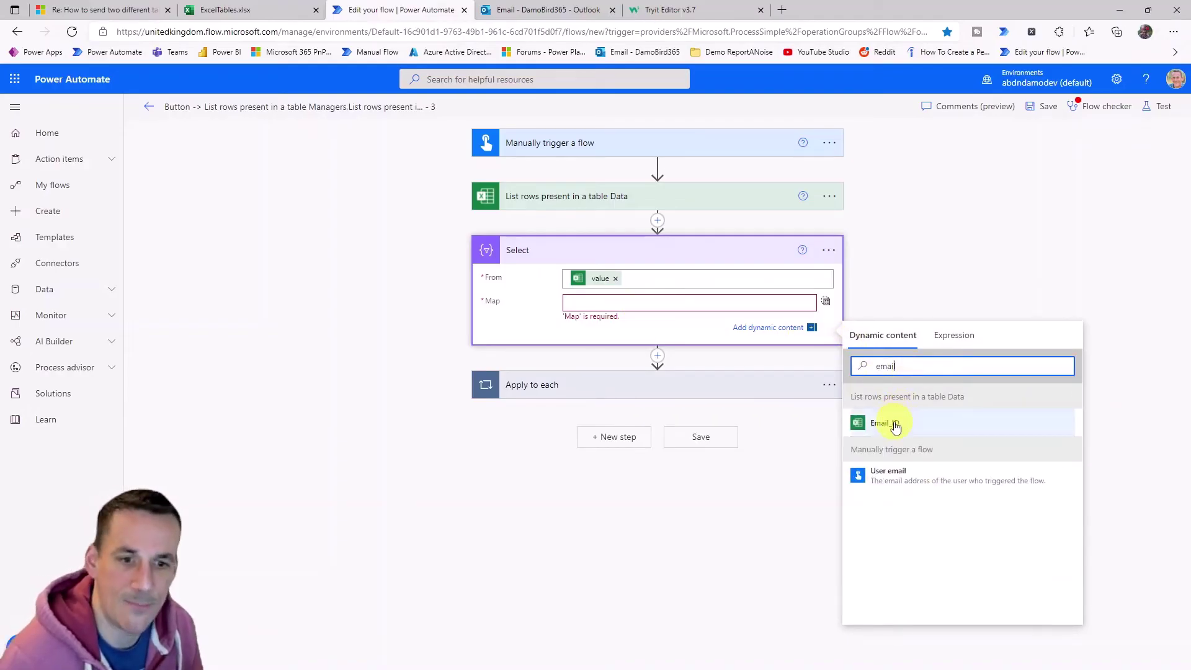
pyautogui.click(892, 422)
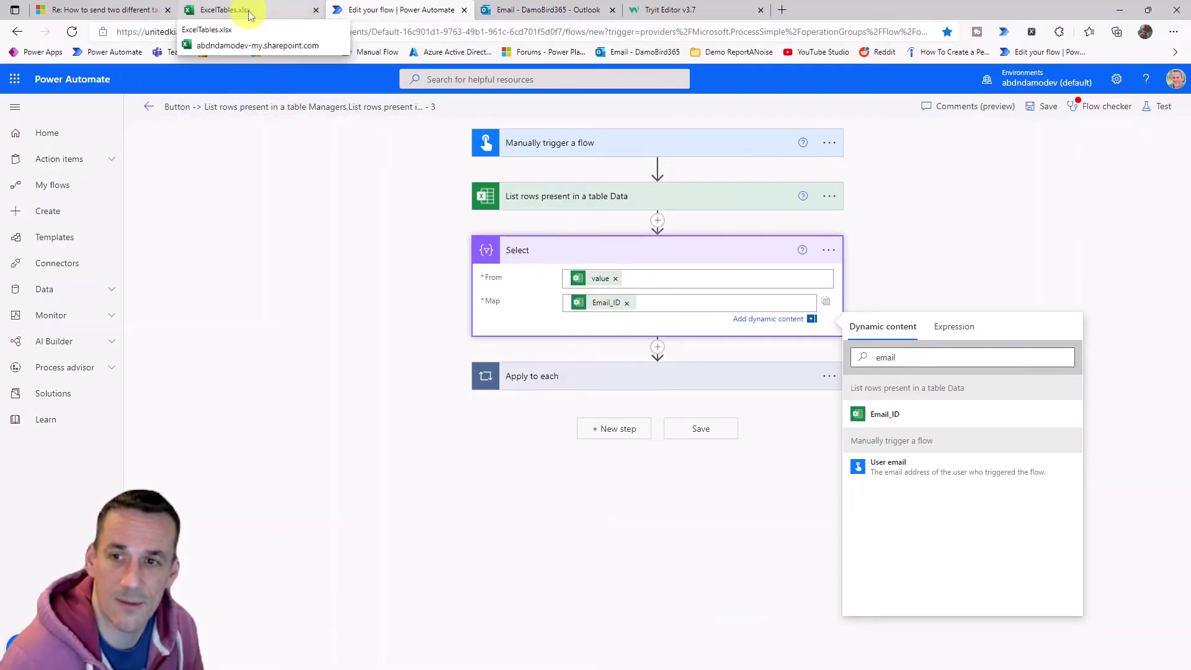
# Insert a Compose after Select with Inputs union(body('Select'),body('Select')).
pyautogui.click(658, 351)
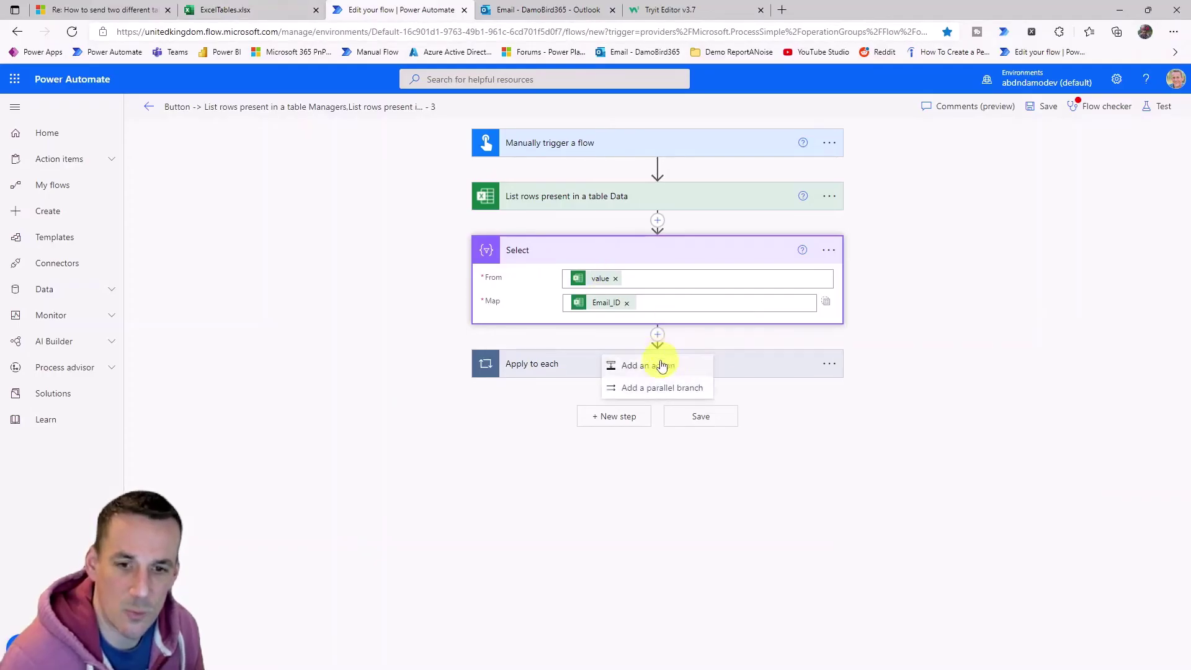
pyautogui.click(659, 365)
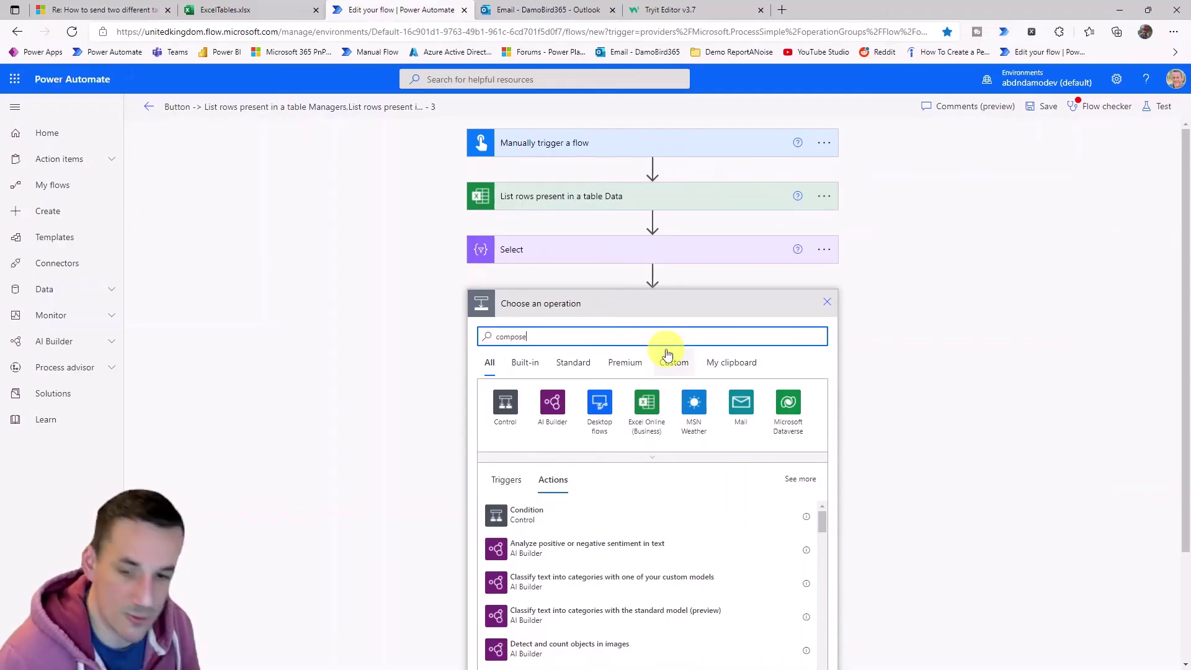
pyautogui.click(521, 513)
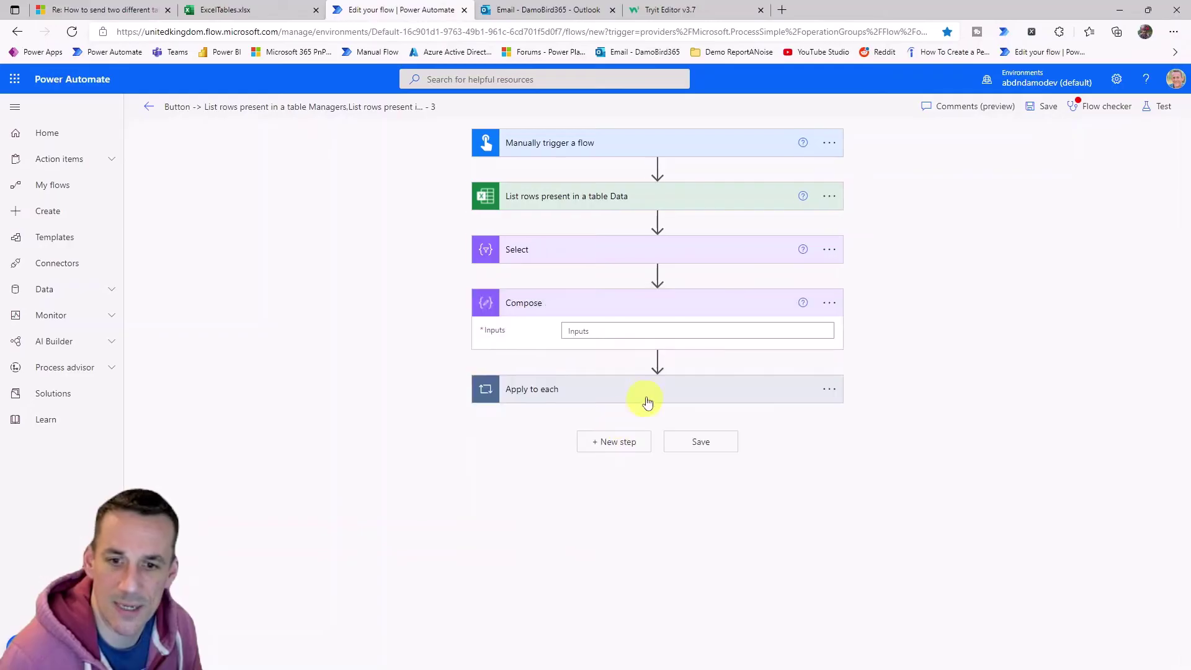
pyautogui.click(701, 334)
pyautogui.click(981, 353)
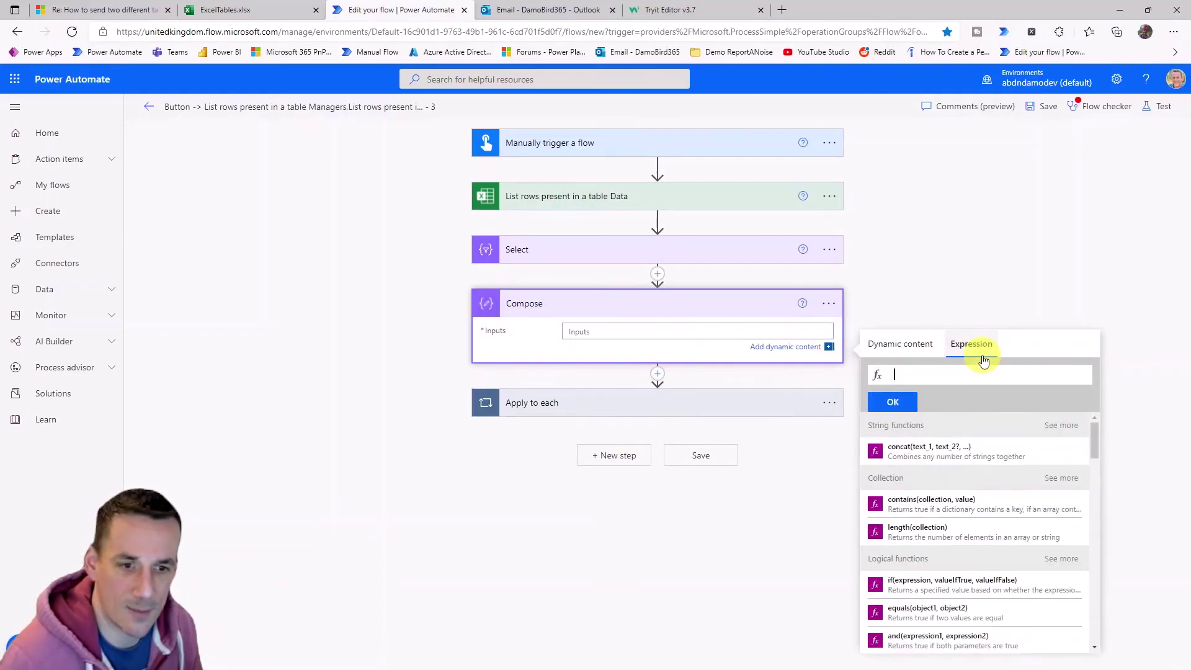
pyautogui.write('union(')
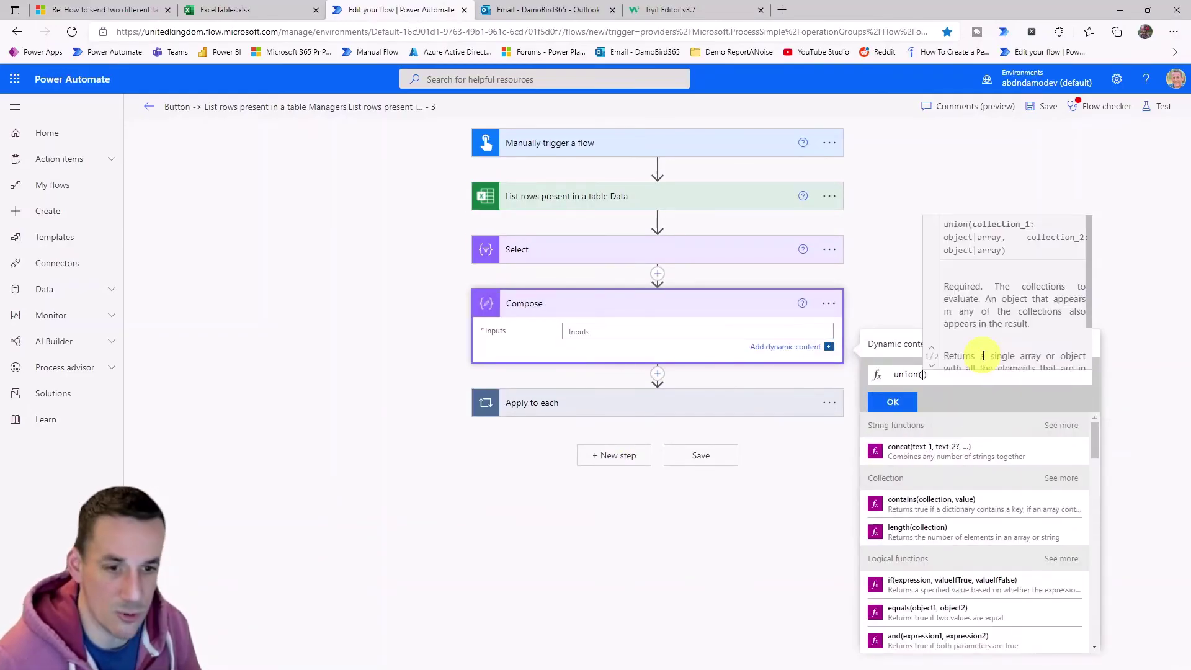
pyautogui.click(896, 346)
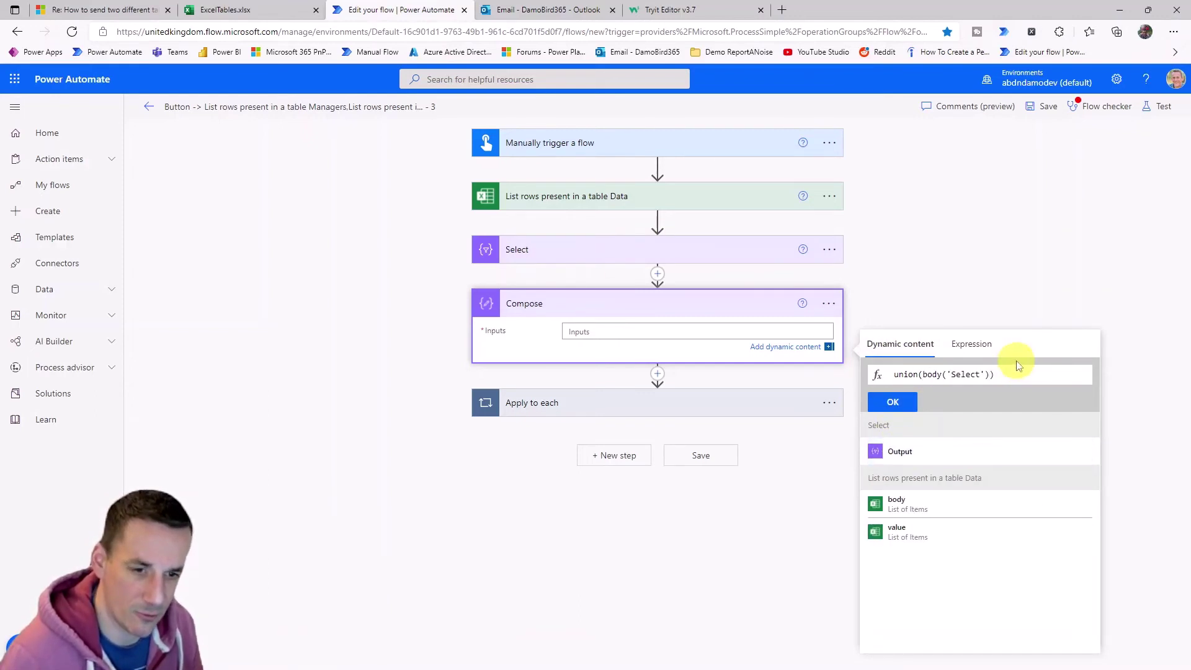
pyautogui.write(',')
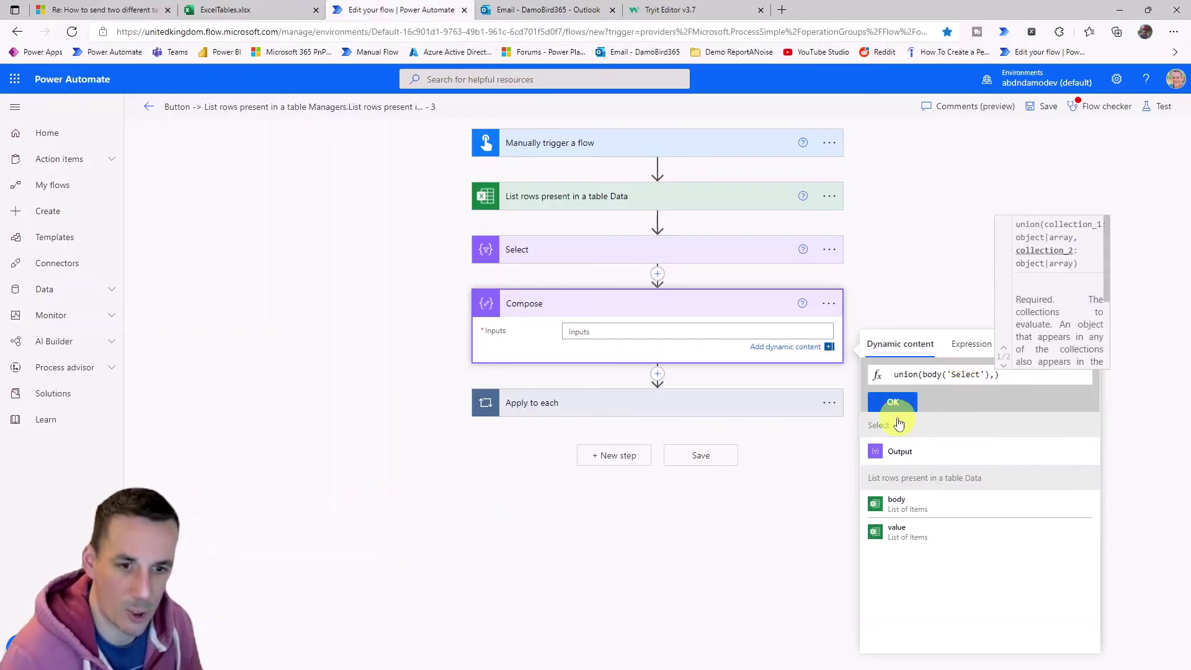
pyautogui.click(900, 453)
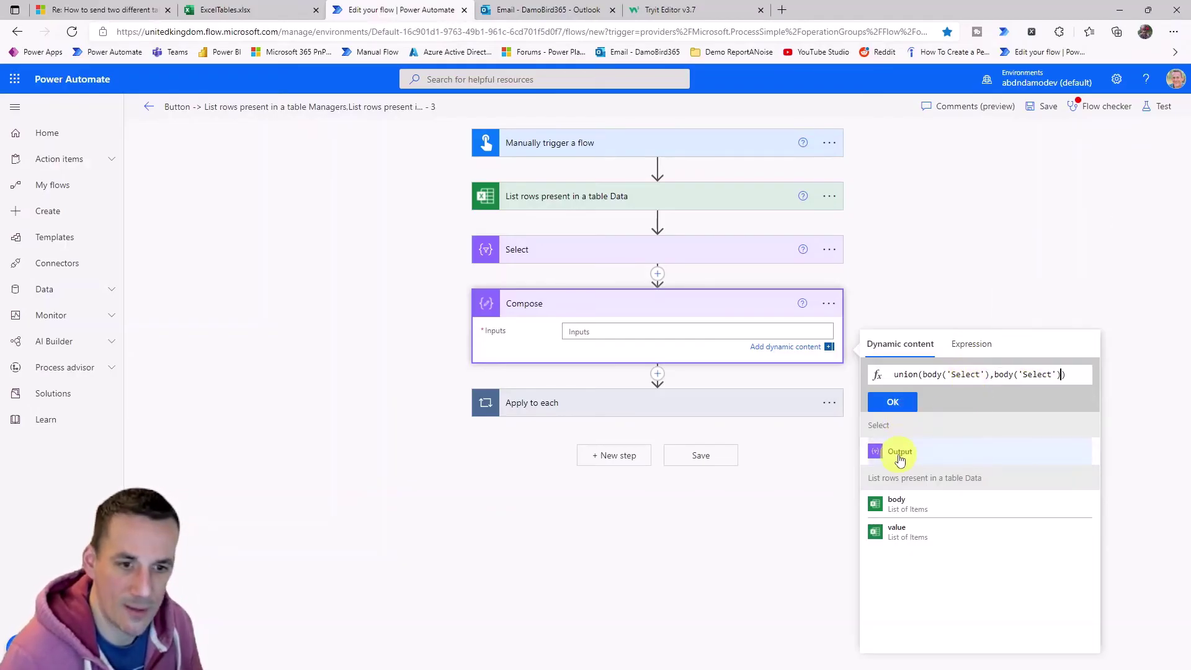
pyautogui.click(892, 403)
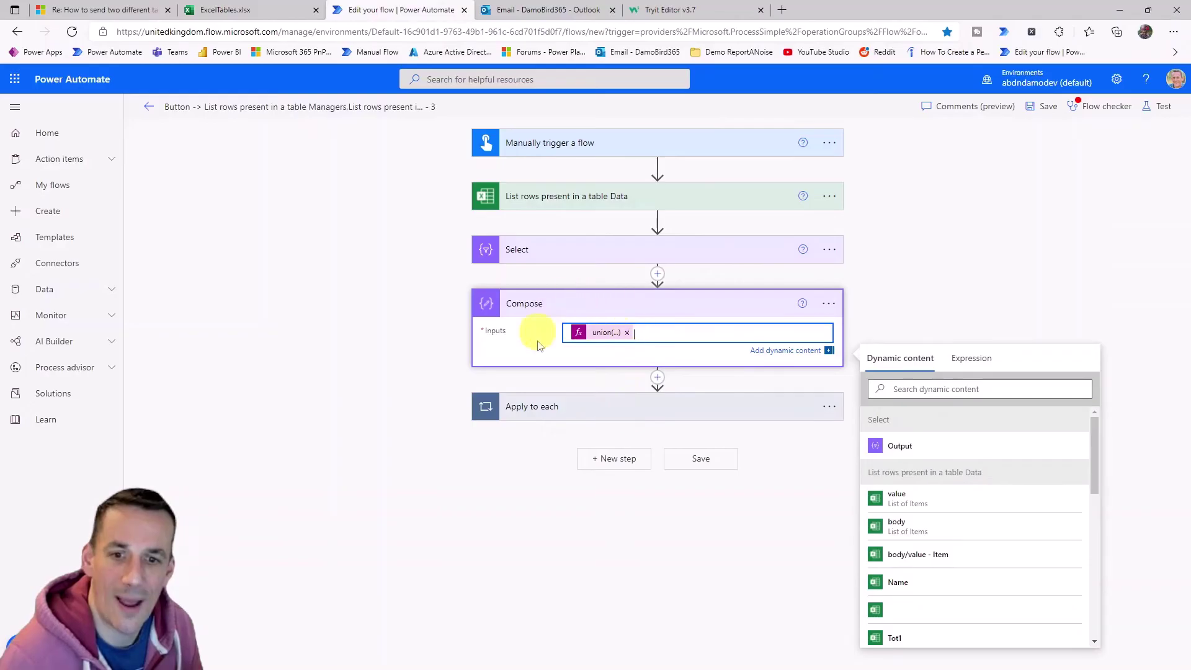
pyautogui.click(636, 406)
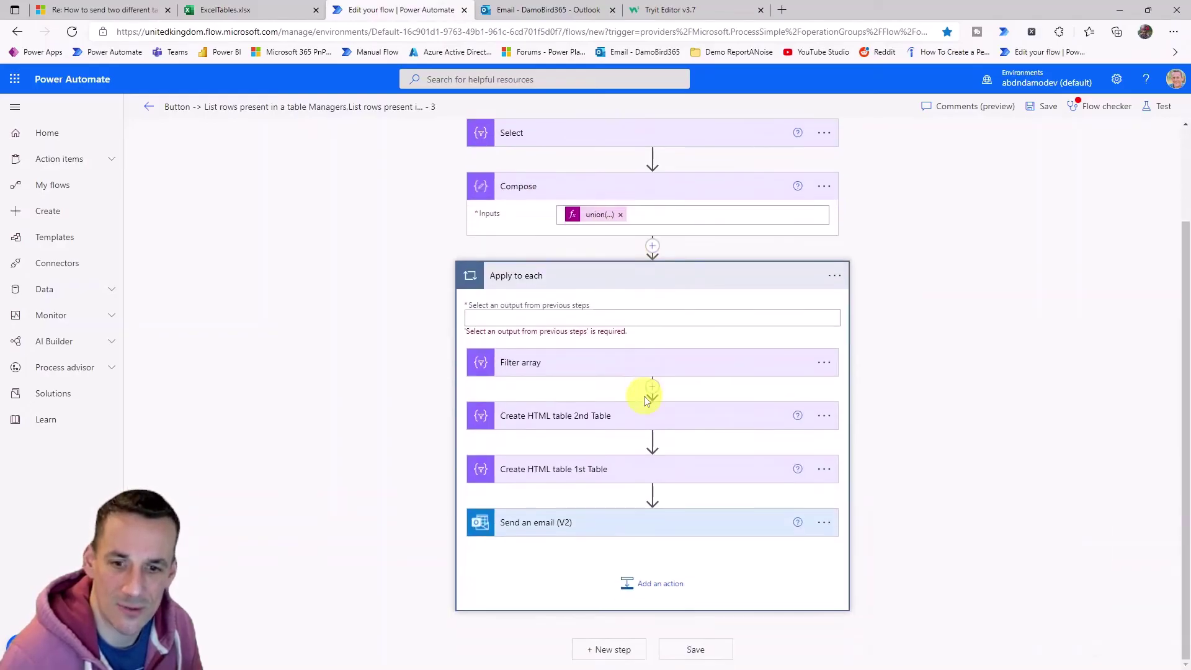
# Set the Apply to each input to the Compose step's Outputs from Dynamic content.
pyautogui.click(499, 317)
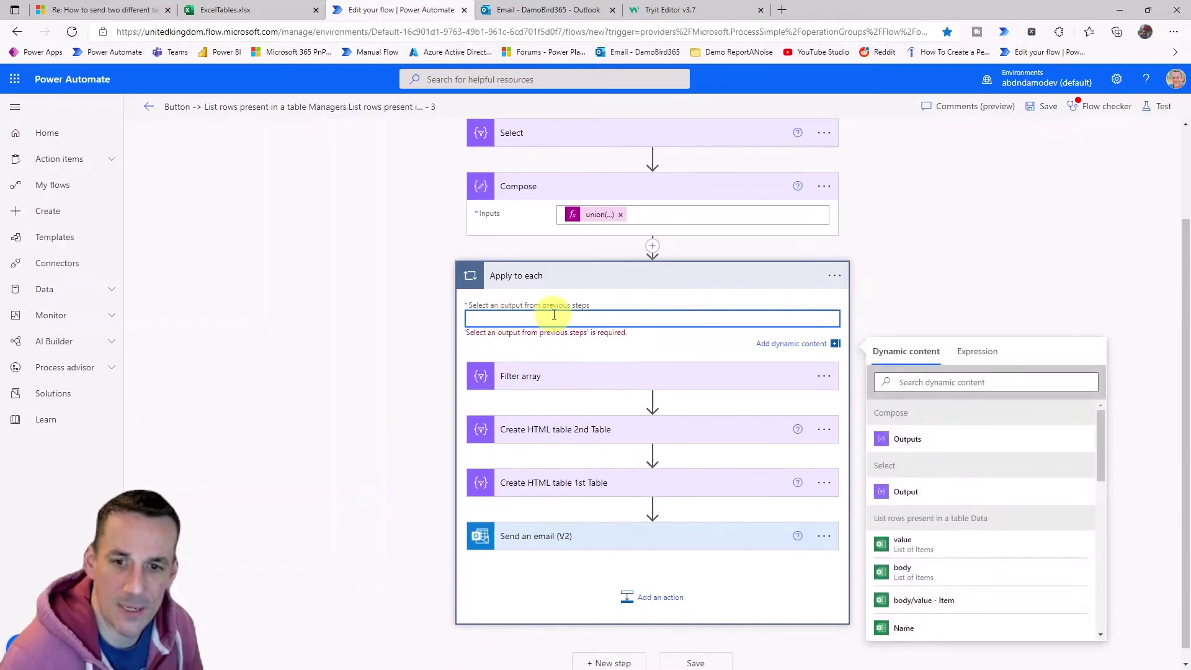
pyautogui.scroll(1, 552, 315)
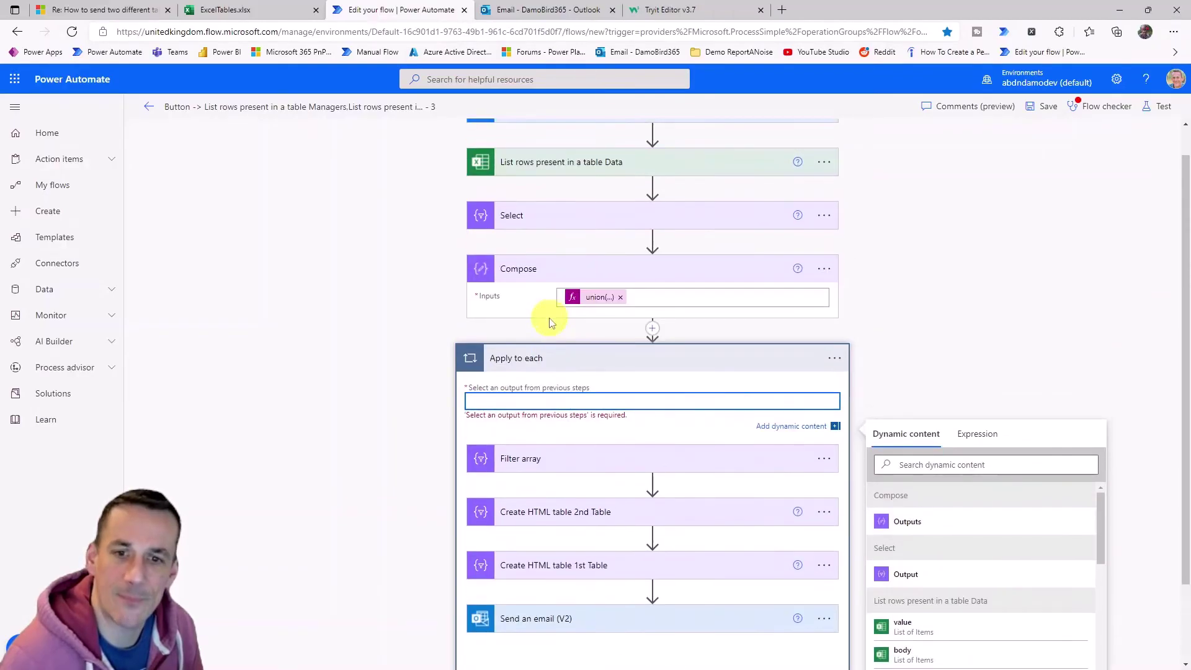
pyautogui.scroll(1, 718, 160)
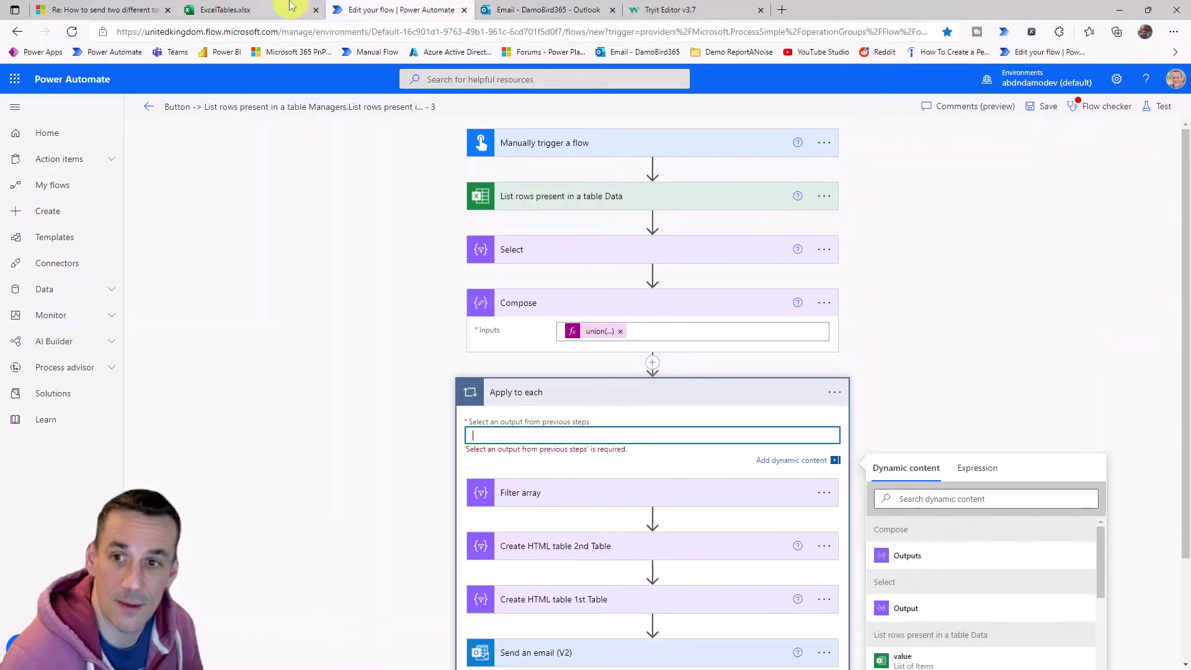
pyautogui.click(234, 10)
pyautogui.scroll(3, 189, 265)
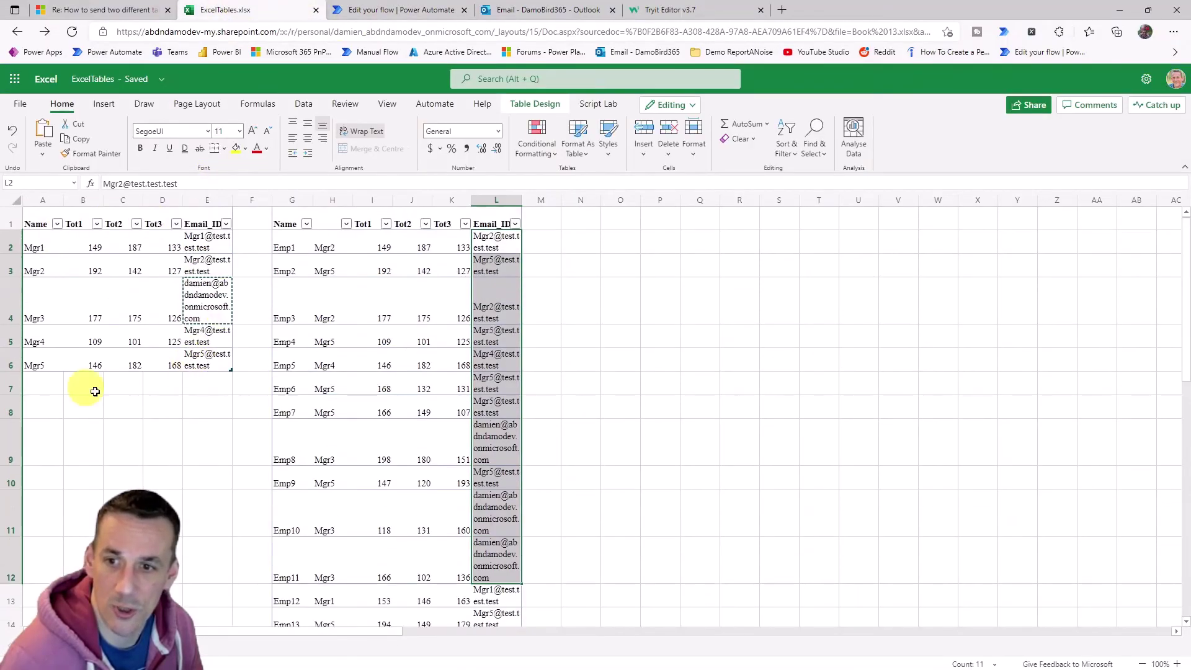
pyautogui.click(371, 10)
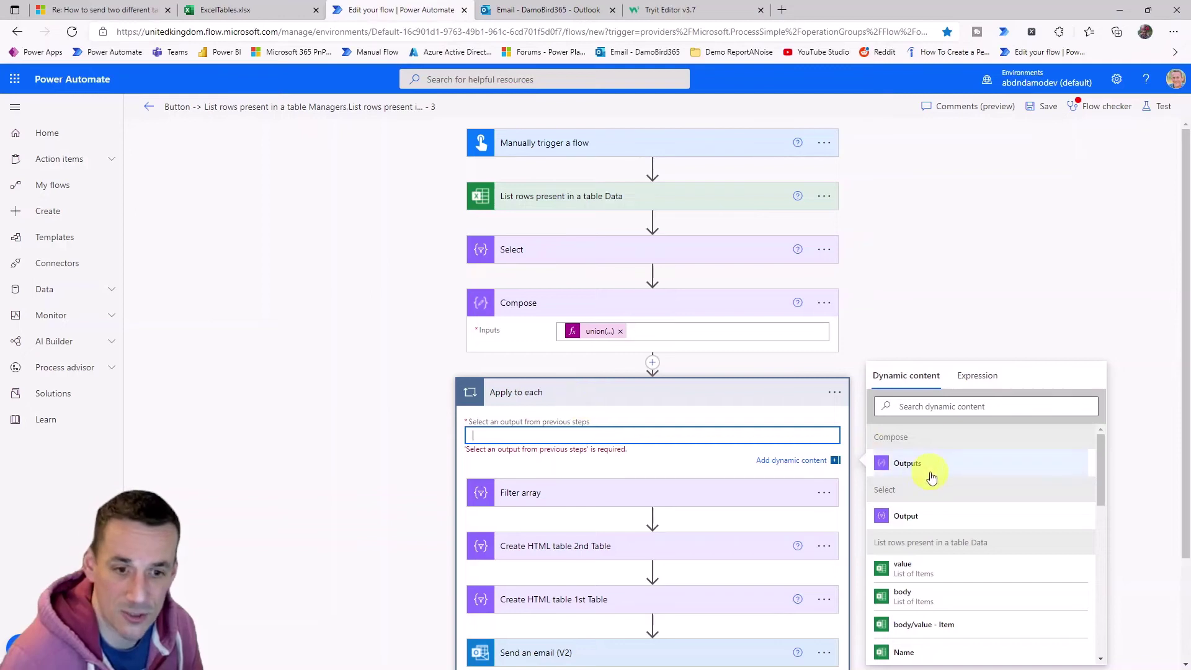
pyautogui.click(910, 464)
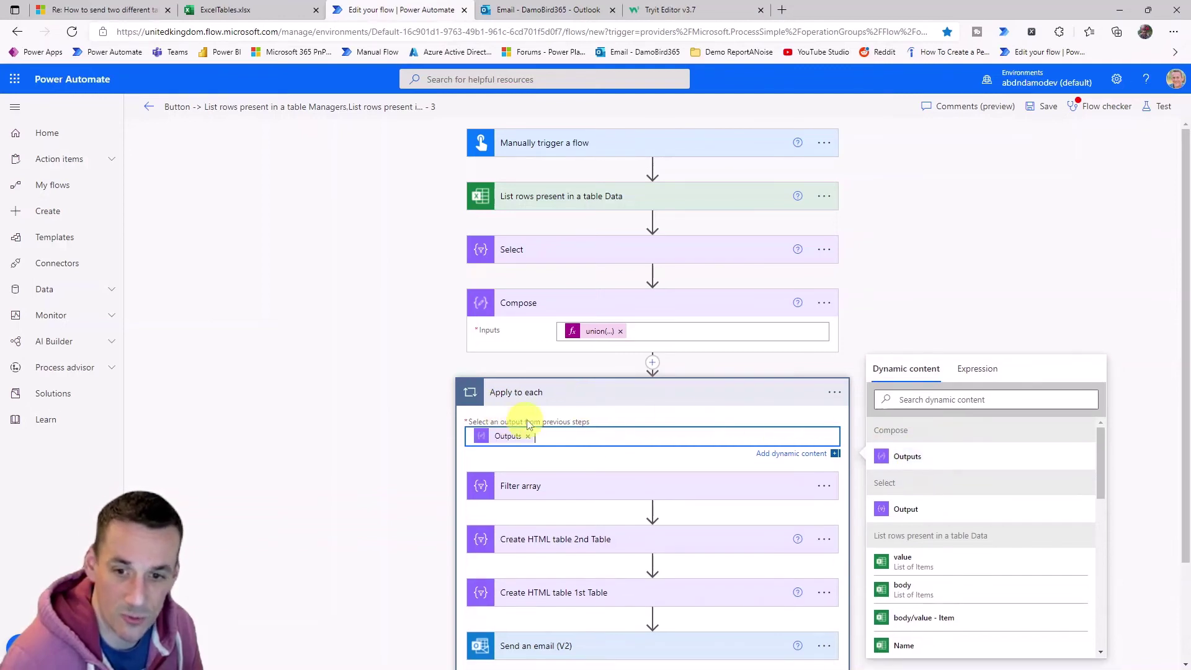
# Replace the Filter array's right-hand Email_ID with the Apply to each Current item.
pyautogui.click(534, 486)
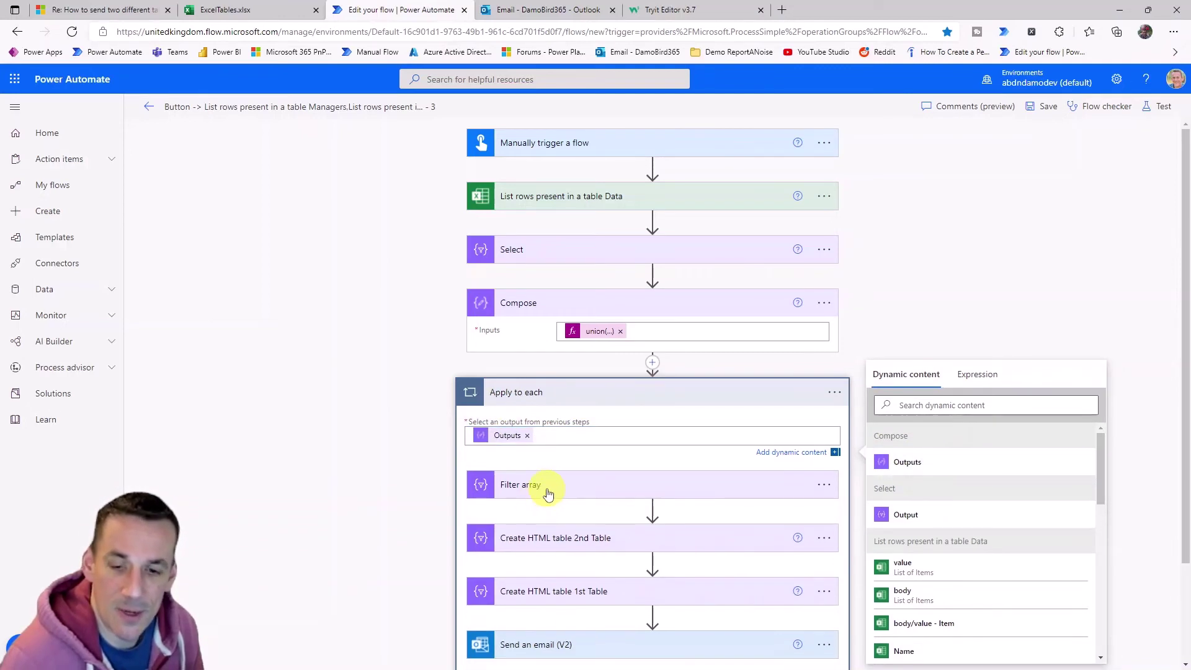
pyautogui.scroll(-3, 621, 466)
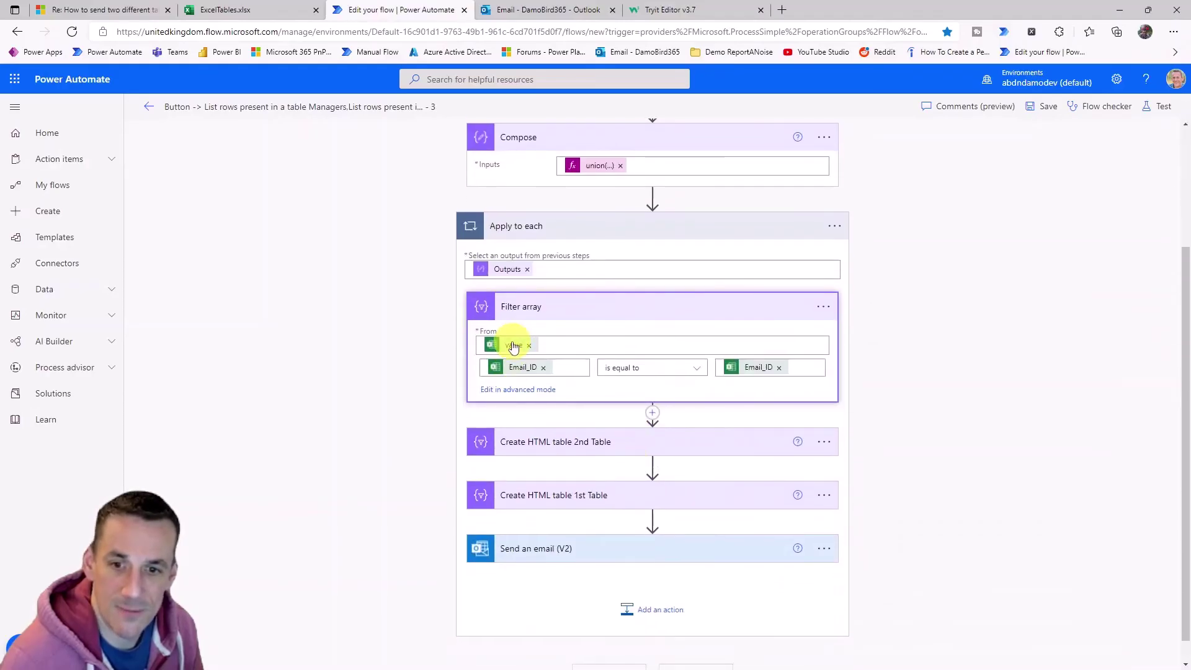
pyautogui.moveTo(513, 348)
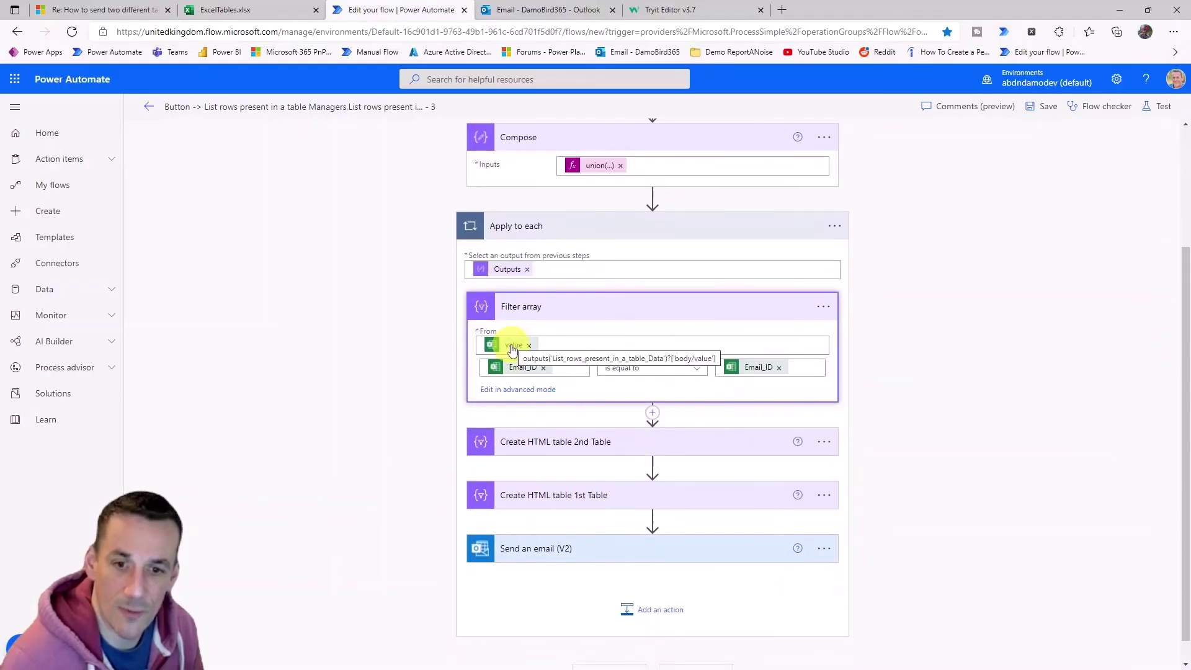
pyautogui.scroll(3, 509, 351)
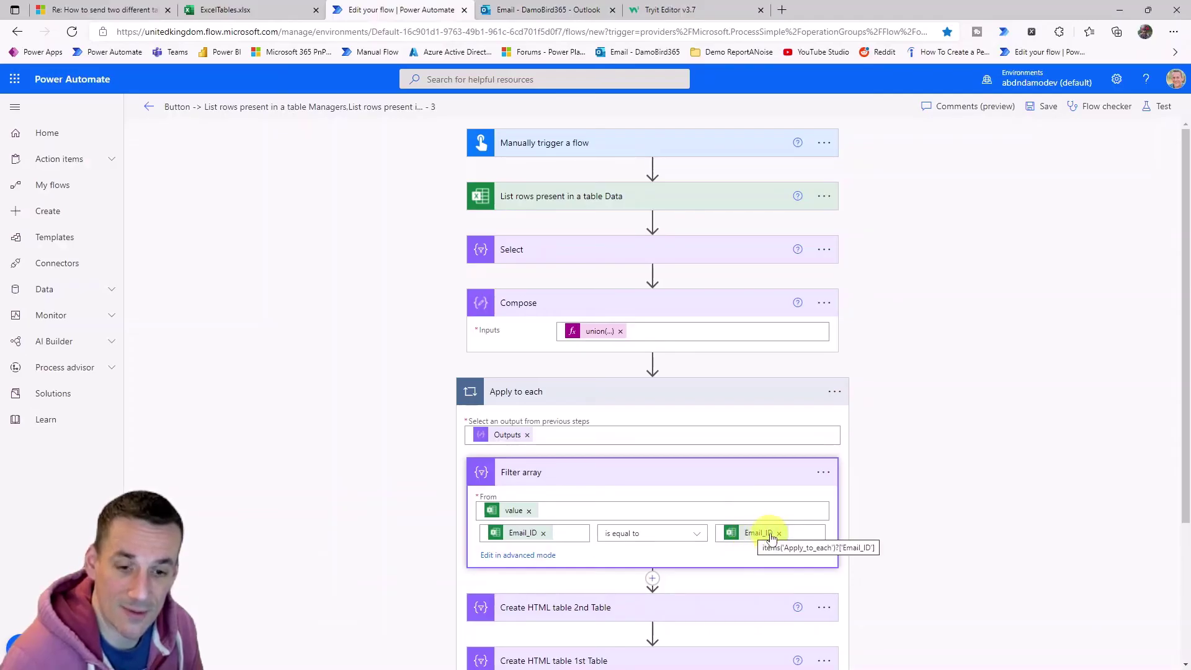
pyautogui.click(778, 533)
pyautogui.click(762, 533)
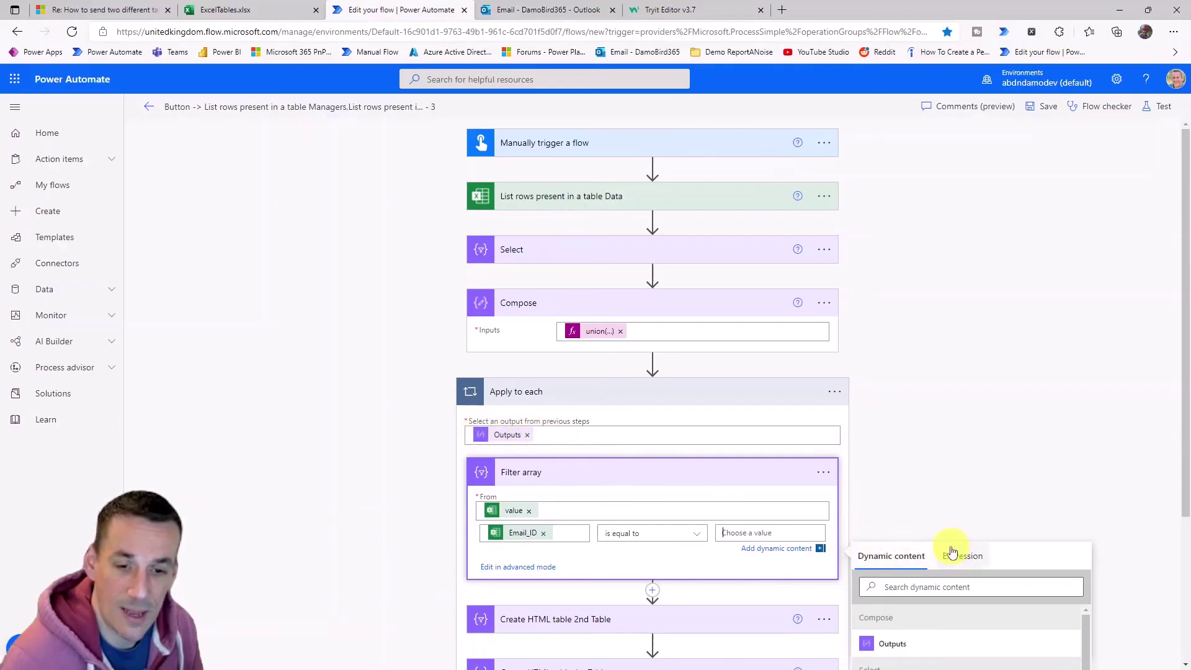
pyautogui.scroll(-10, 952, 552)
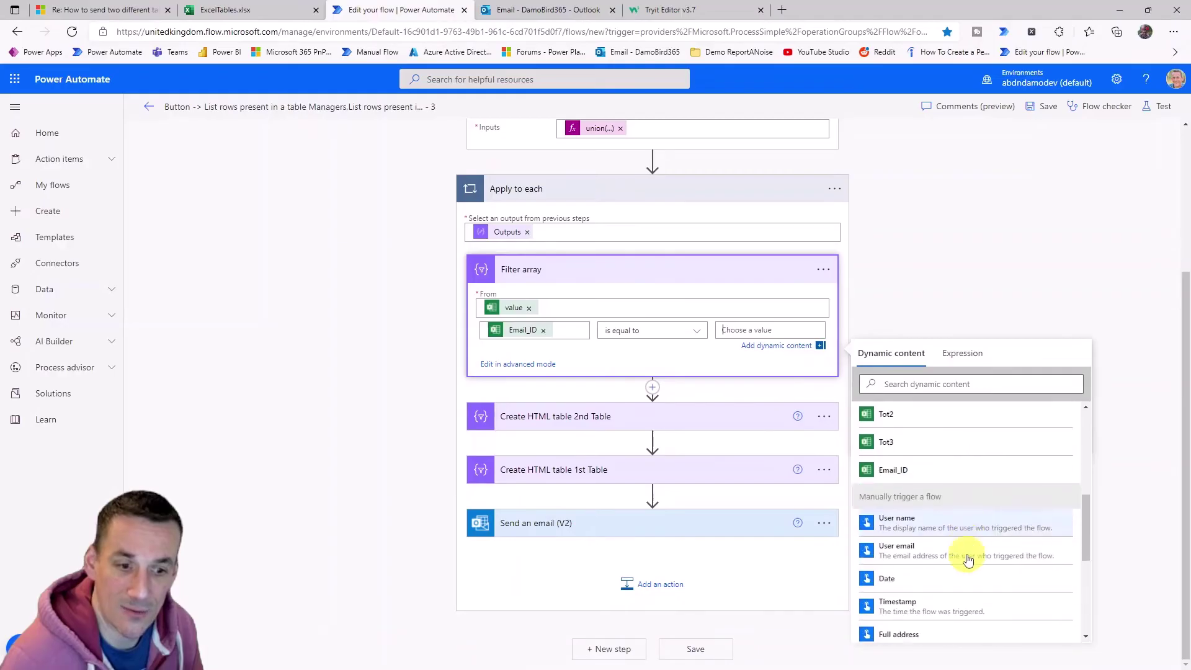
pyautogui.scroll(-4, 968, 558)
pyautogui.click(905, 630)
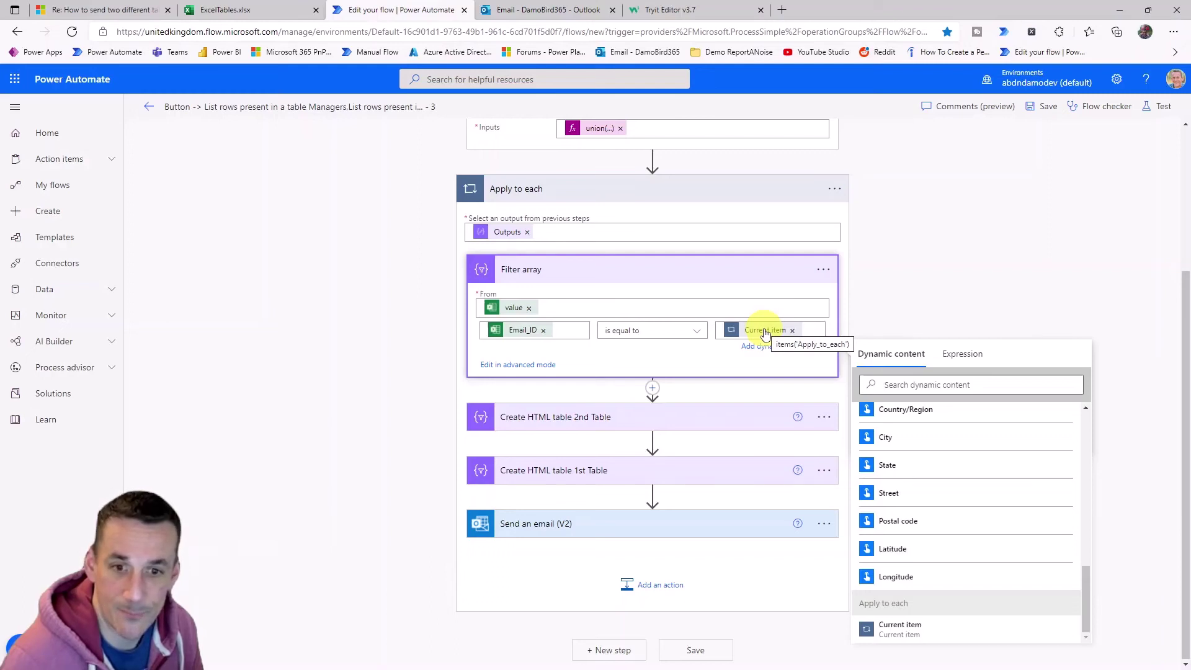
# Delete the Create HTML table 1st Table step, leaving the 2nd Table step in place.
pyautogui.click(566, 417)
pyautogui.scroll(-1, 633, 444)
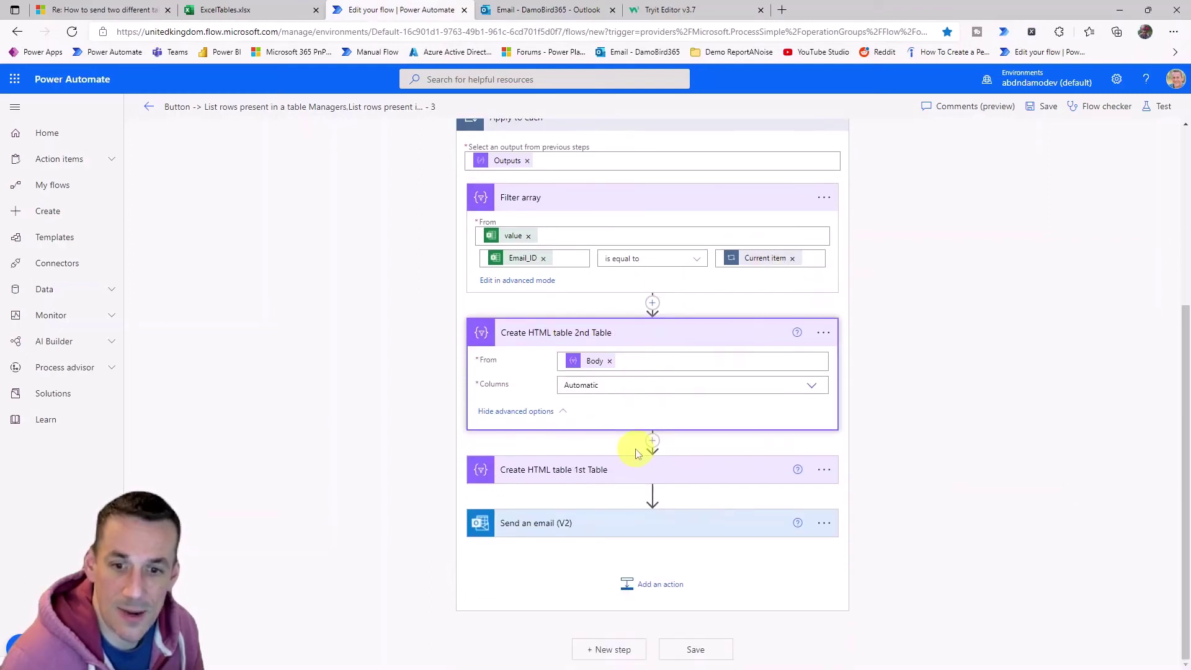
pyautogui.click(591, 473)
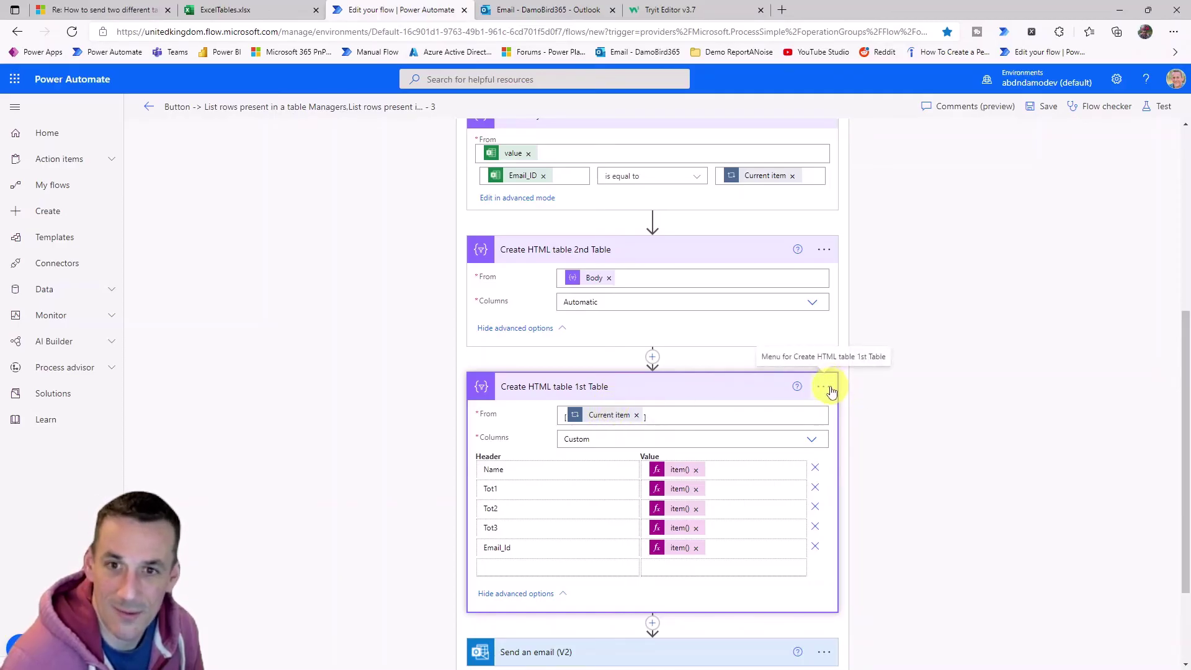
pyautogui.click(829, 388)
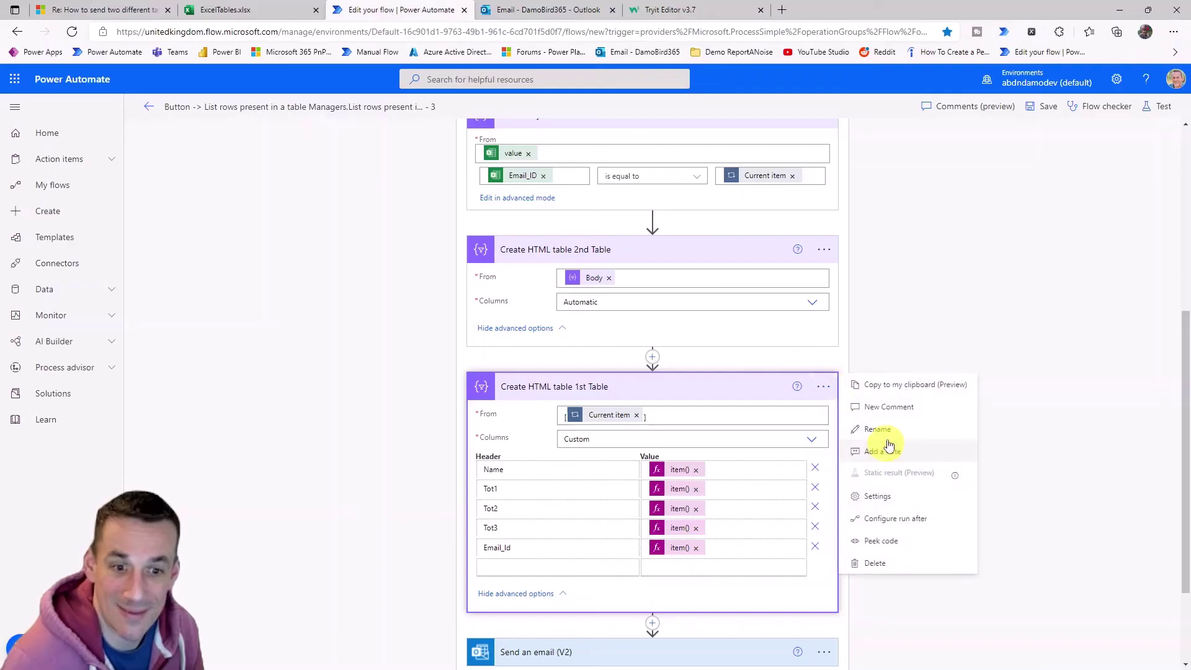
pyautogui.click(876, 563)
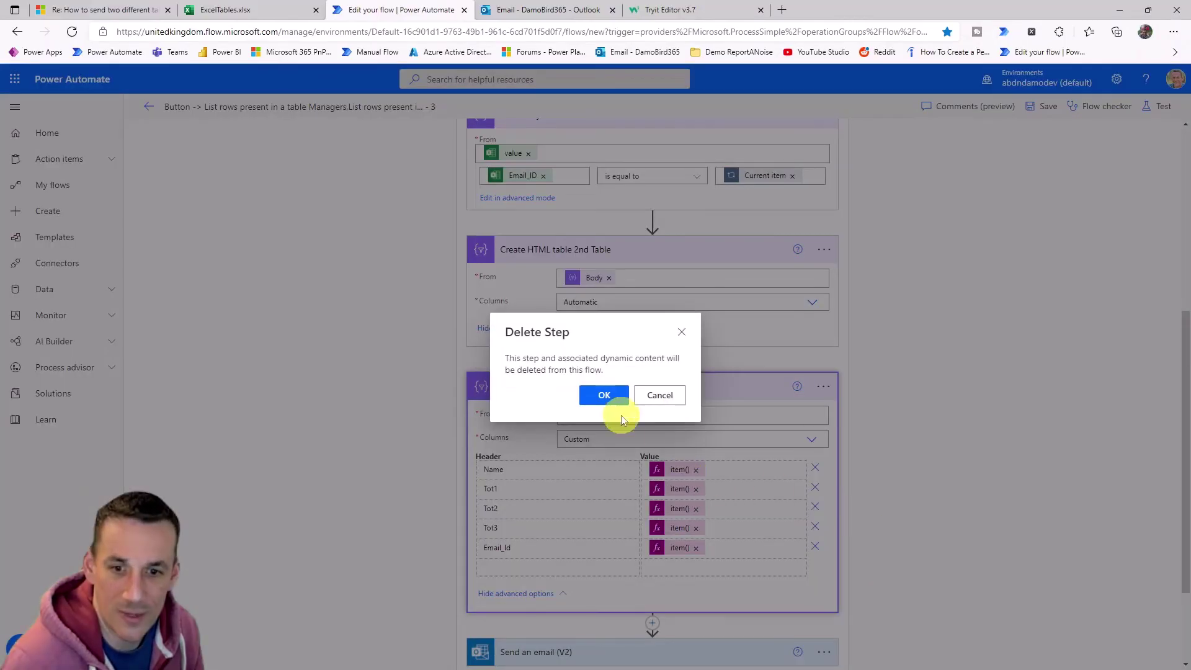
pyautogui.click(613, 400)
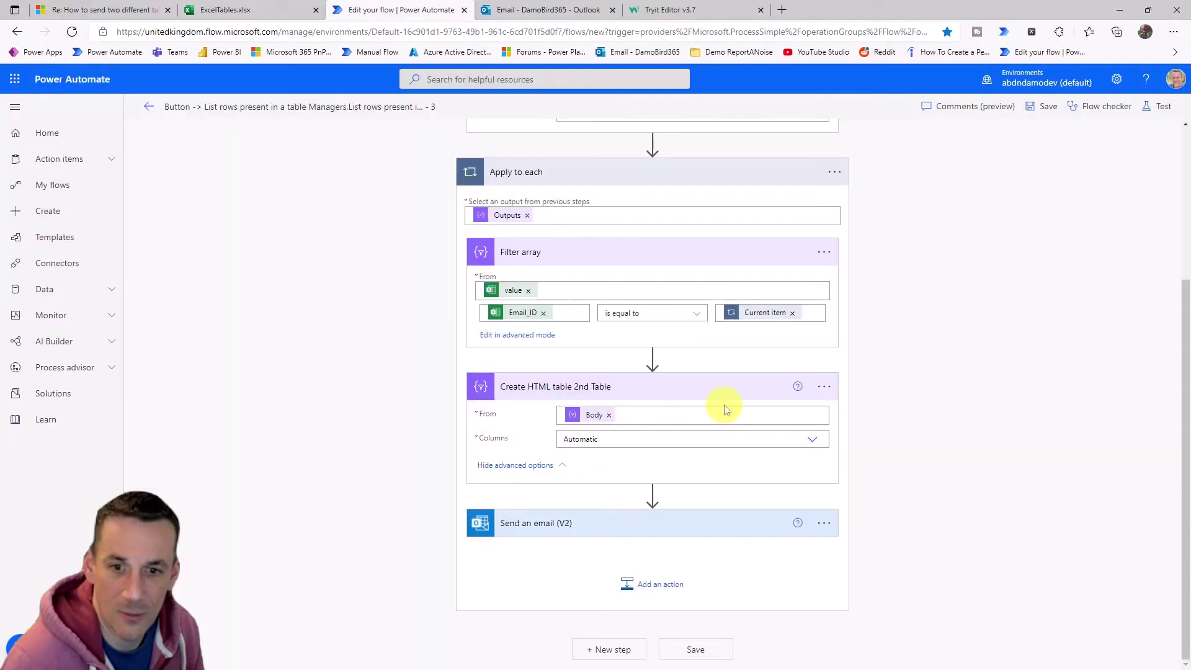
# Review the Send an email (V2) step, then check the manager emails in cells E2:E6.
pyautogui.click(593, 537)
pyautogui.scroll(-3, 619, 465)
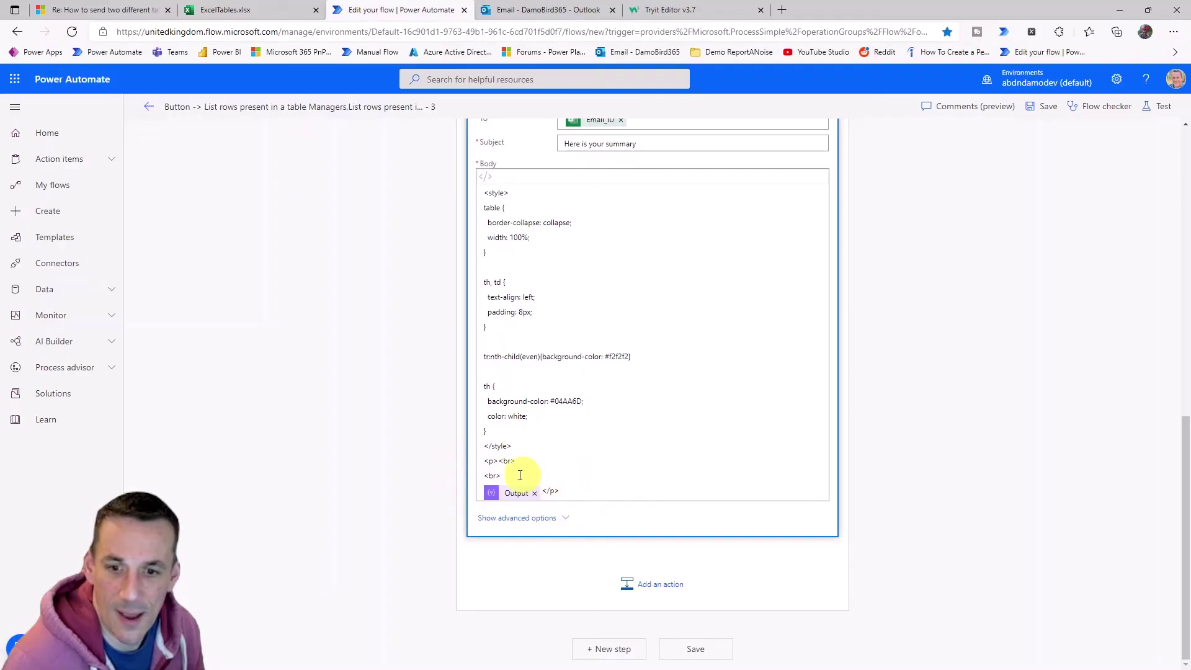
pyautogui.scroll(10, 546, 478)
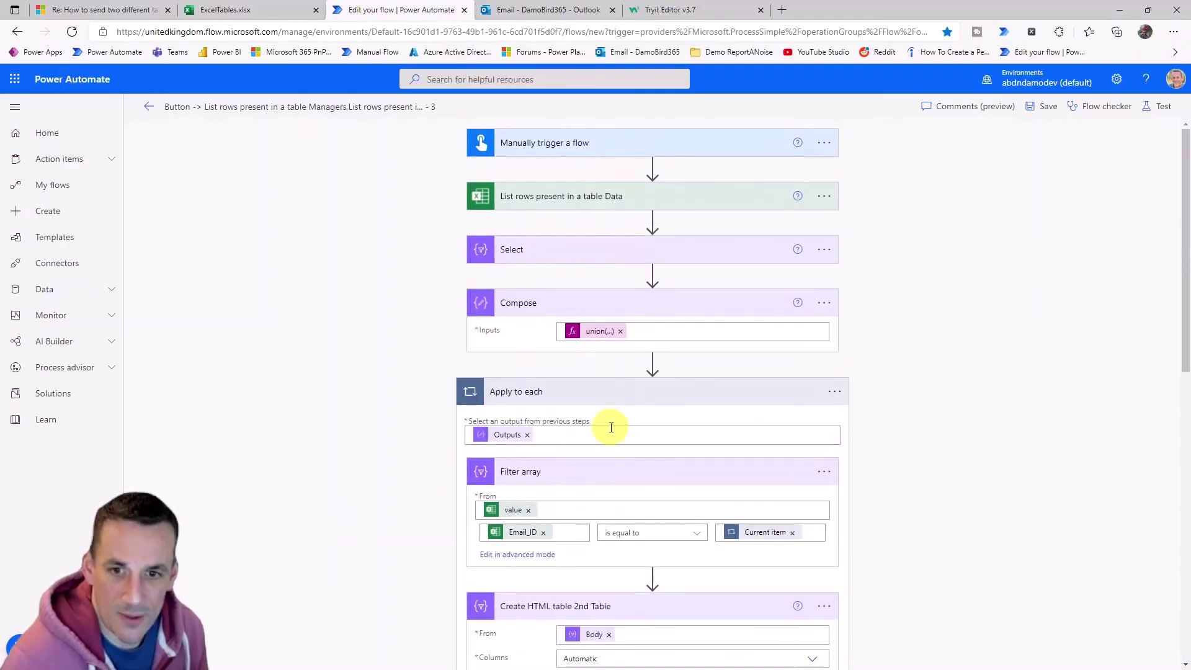
pyautogui.click(245, 9)
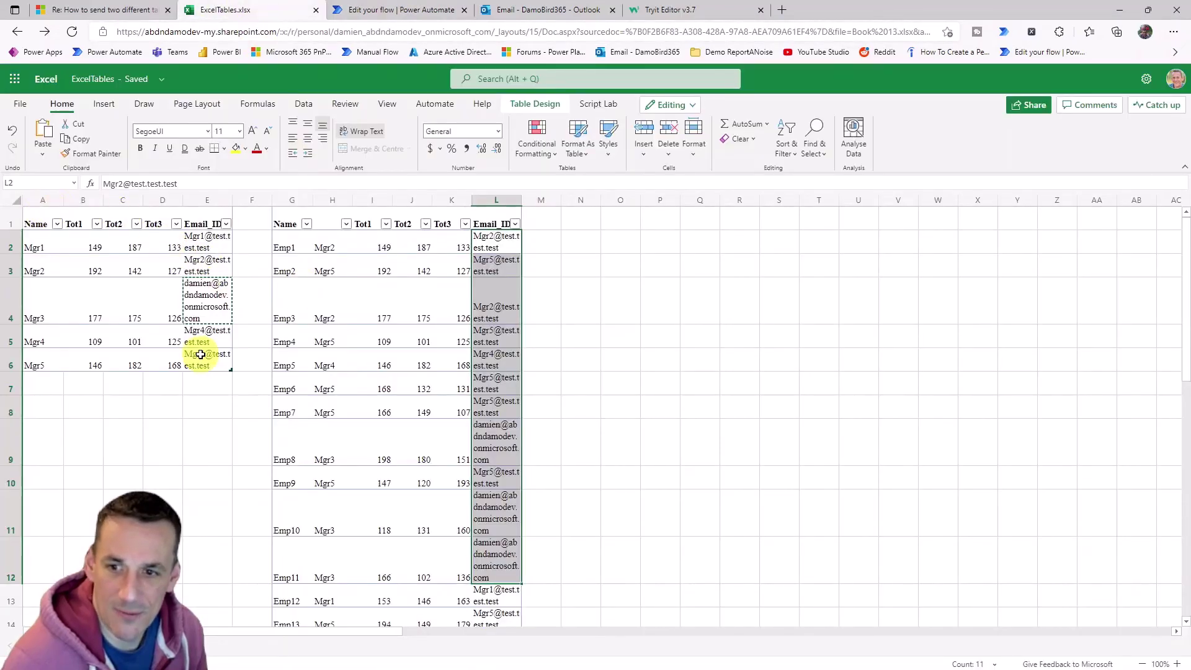
pyautogui.moveTo(207, 356); pyautogui.dragTo(204, 234)
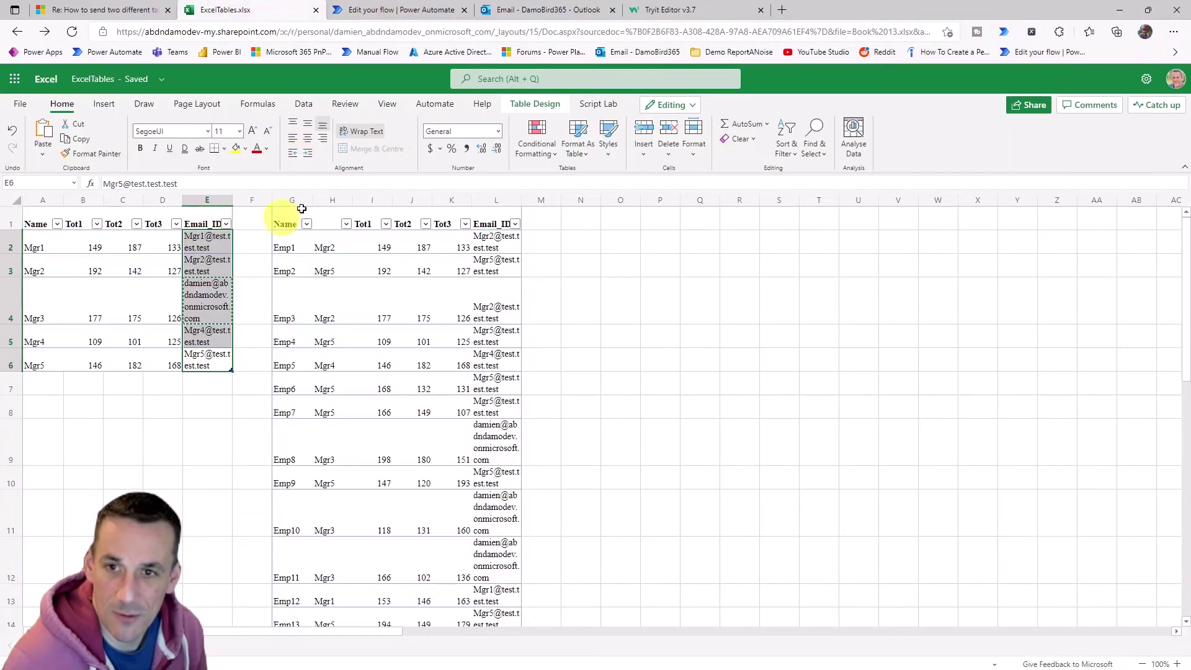
pyautogui.click(397, 9)
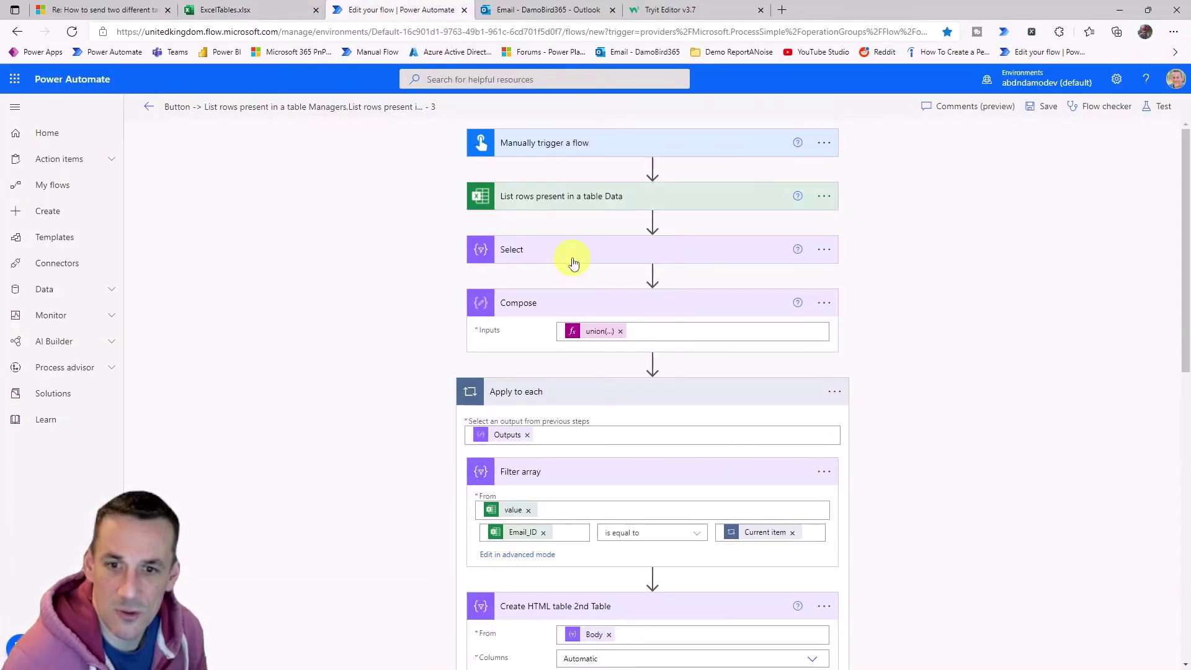
# Compare the Select step's mapping with the Data table's Email_ID column L.
pyautogui.click(618, 256)
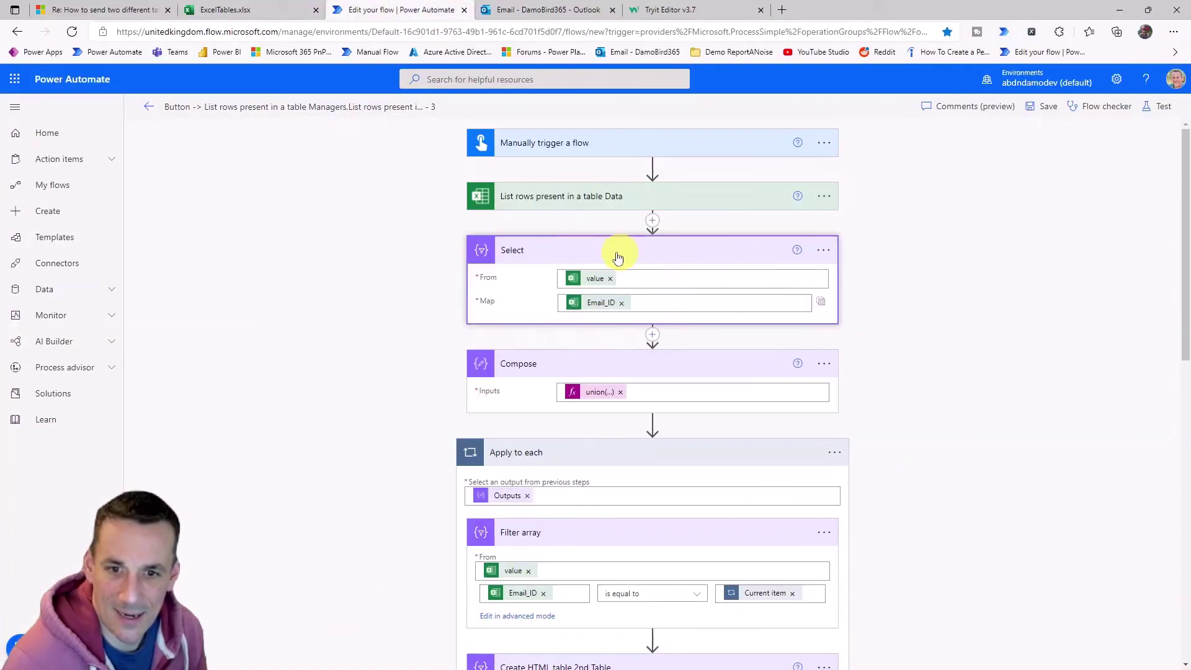
pyautogui.click(232, 10)
pyautogui.moveTo(295, 239); pyautogui.dragTo(502, 518)
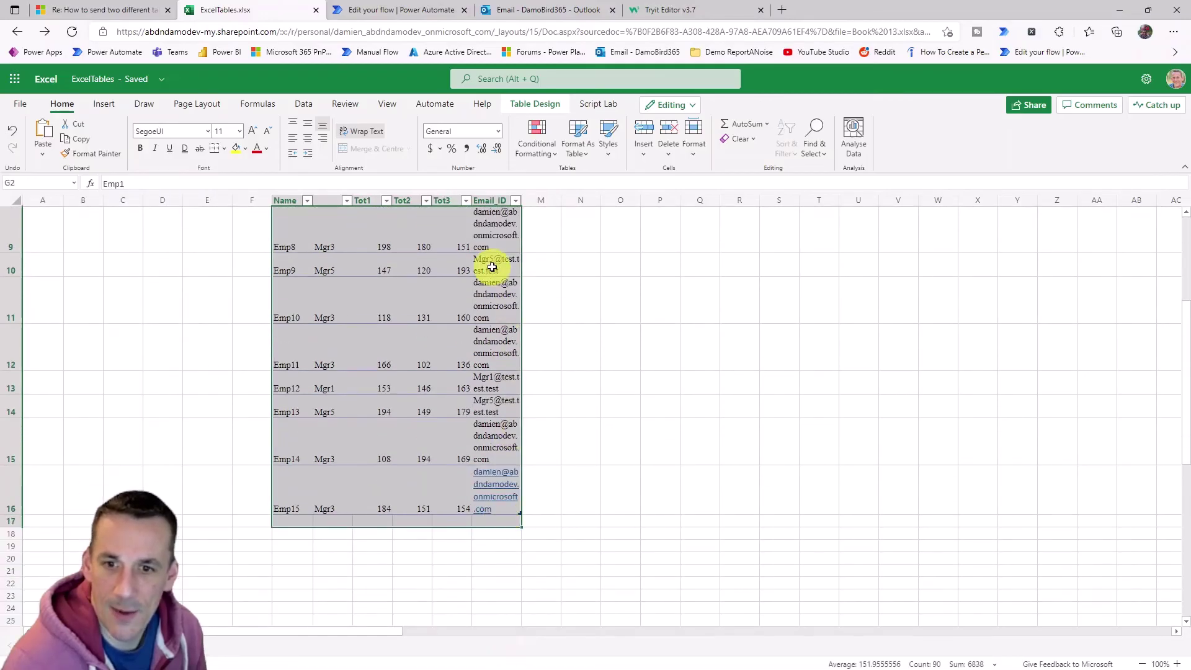
pyautogui.click(494, 197)
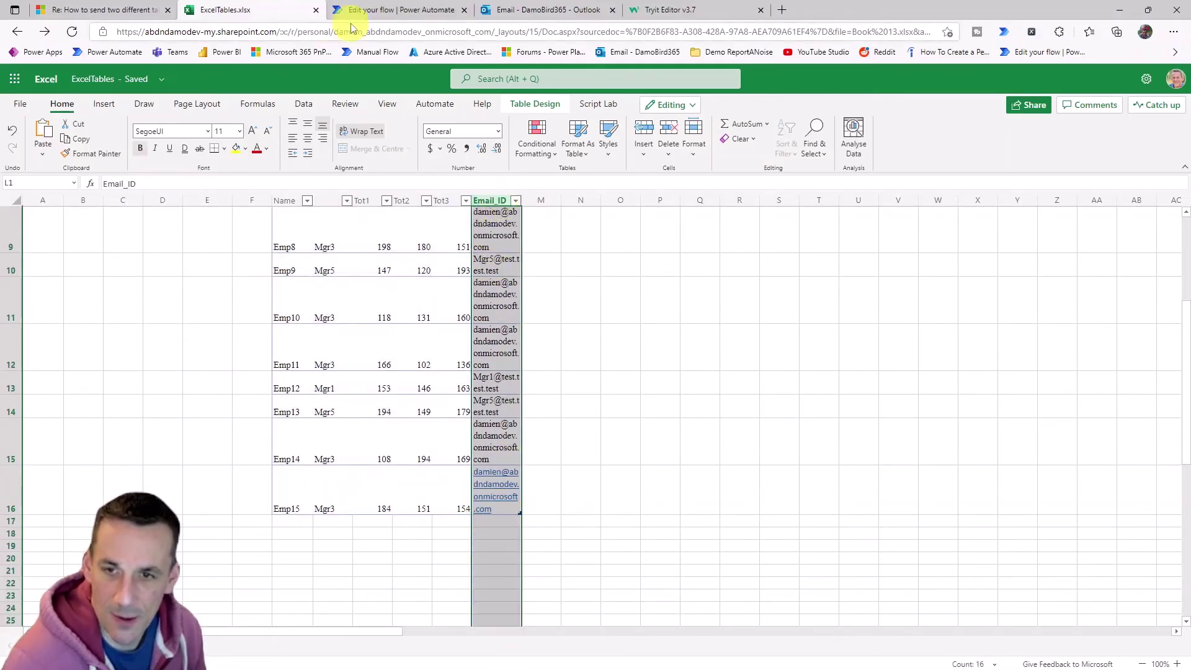
pyautogui.click(399, 11)
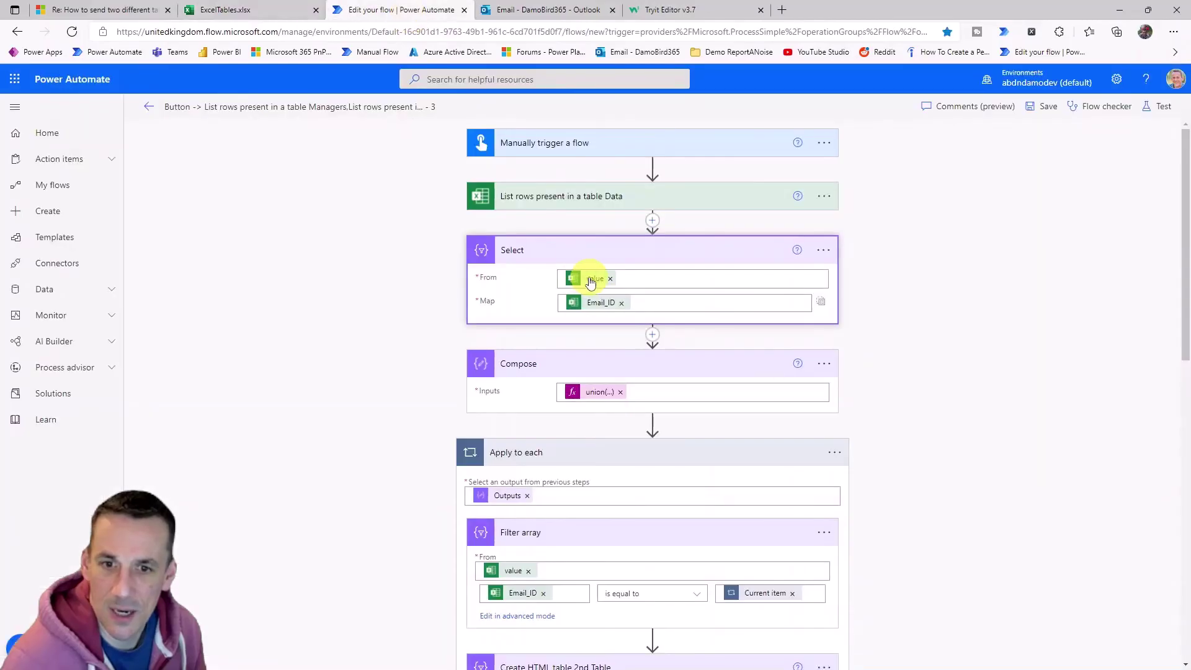
pyautogui.moveTo(594, 283)
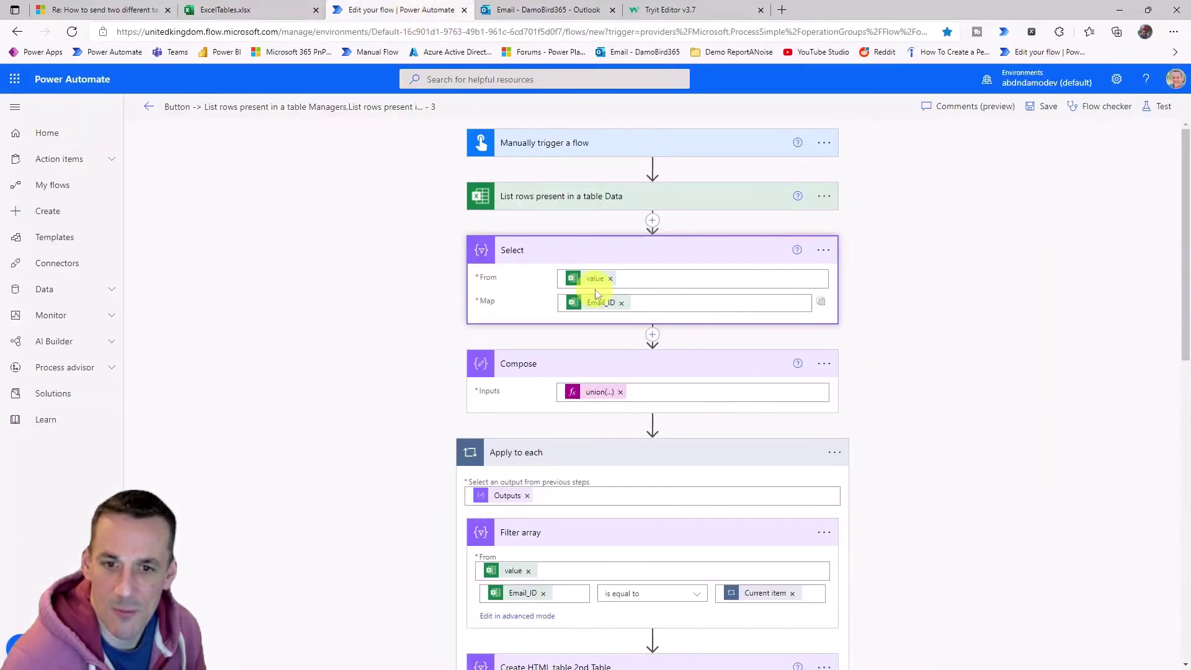
pyautogui.moveTo(593, 397)
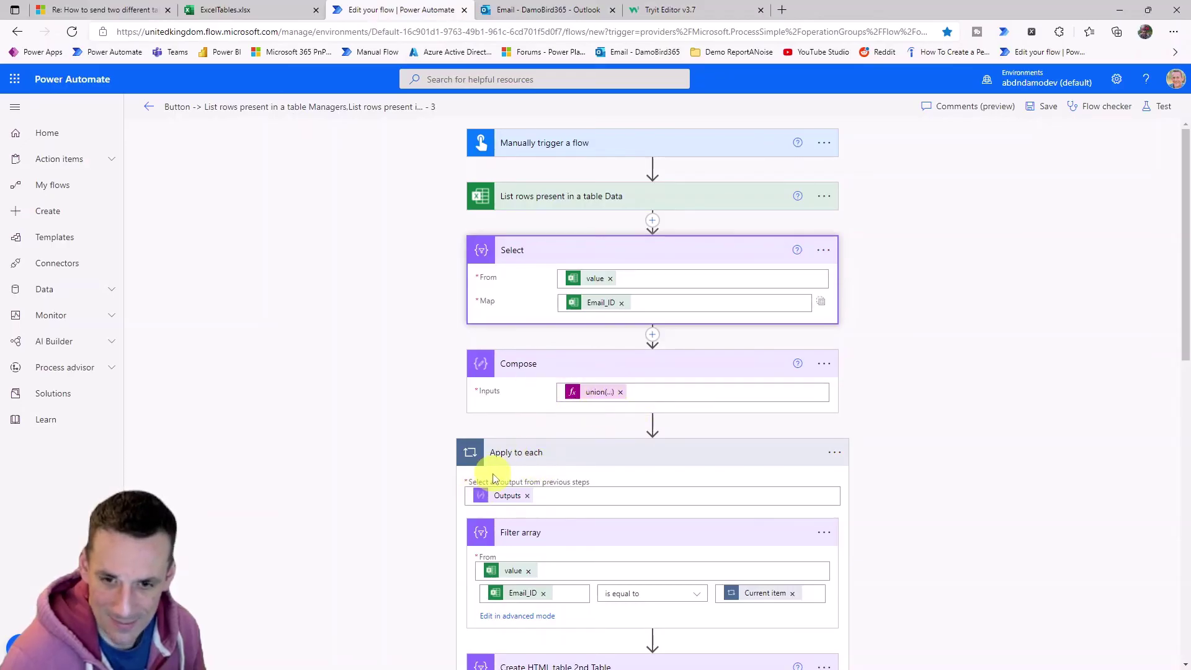
pyautogui.scroll(-1, 521, 484)
pyautogui.scroll(-2, 519, 475)
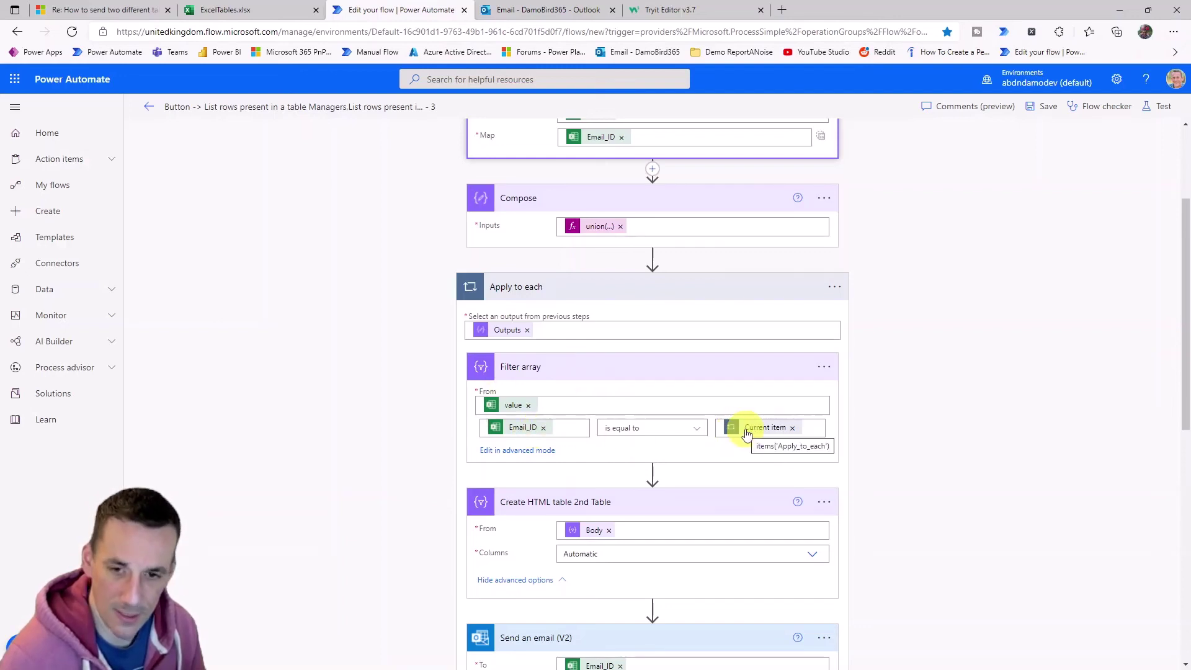
pyautogui.scroll(-3, 515, 352)
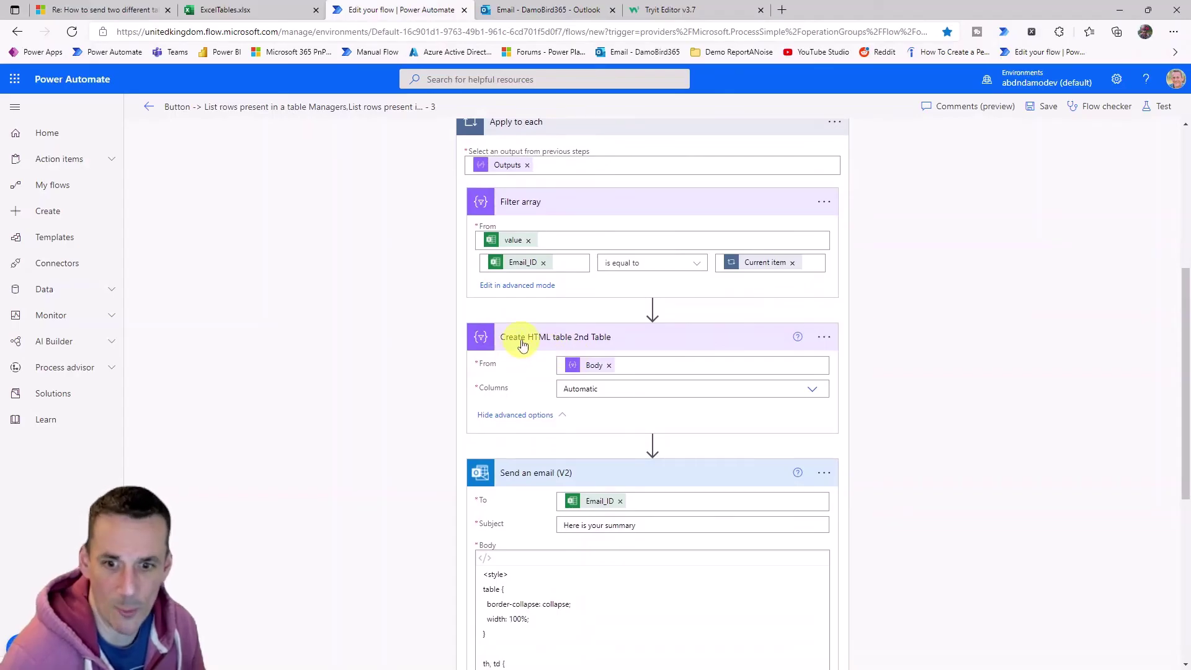
pyautogui.scroll(-7, 523, 345)
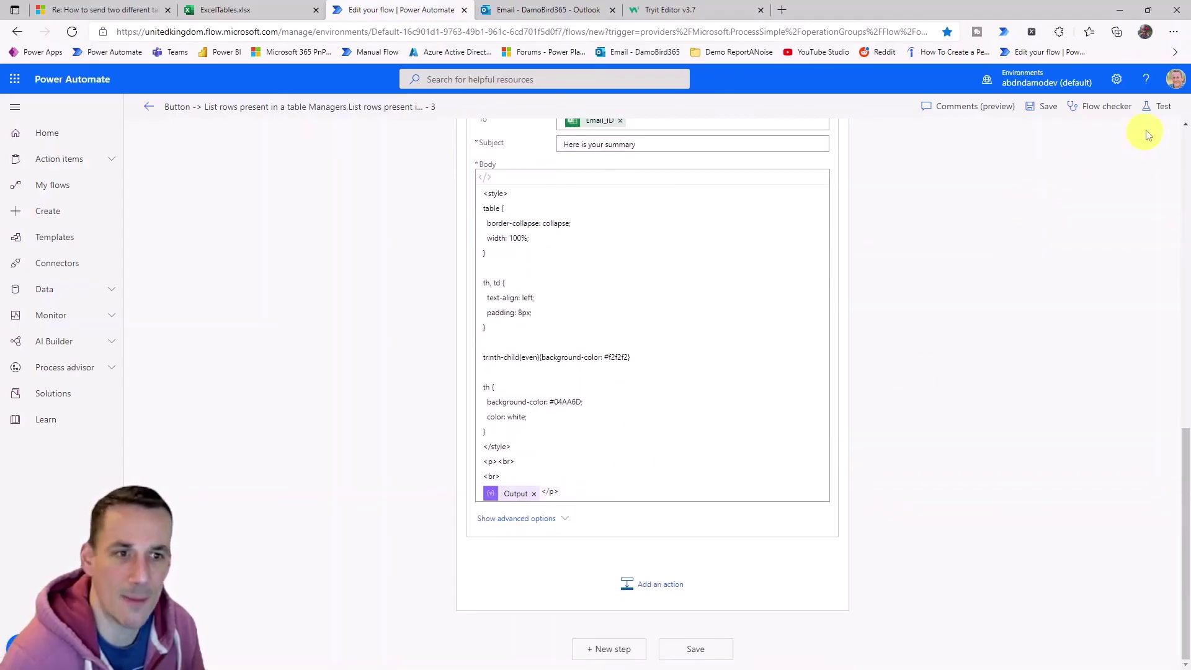
# Save and manually test-run the flow, then read Send an email (V2)'s Email_ID error.
pyautogui.click(1160, 112)
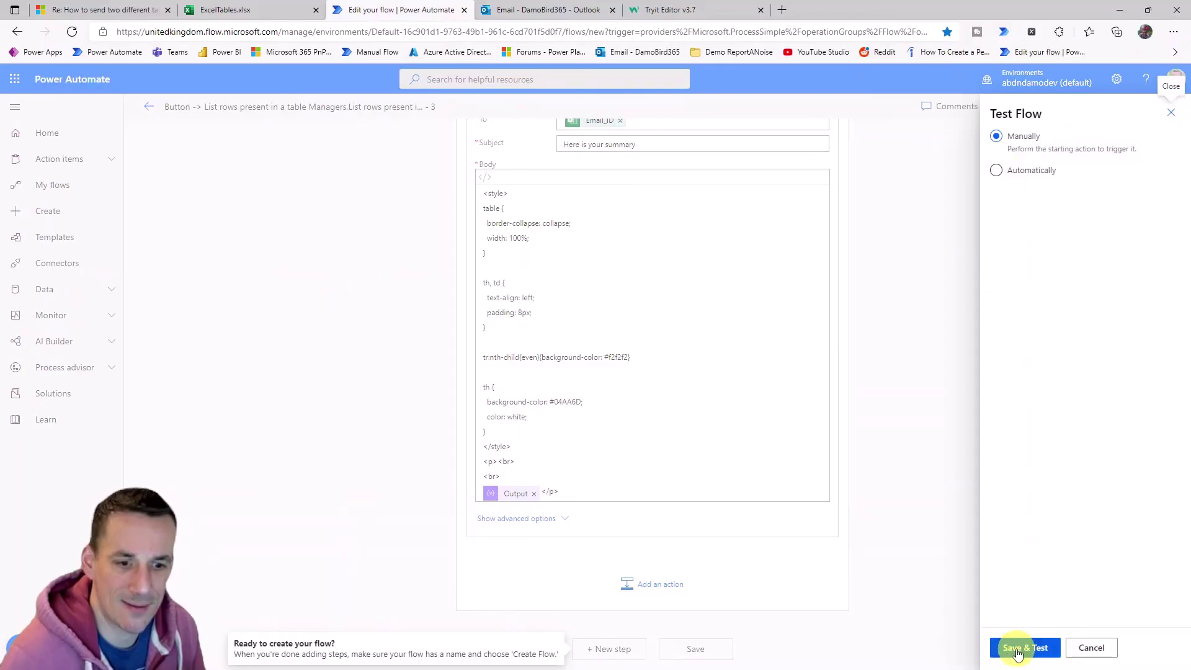
pyautogui.click(1025, 645)
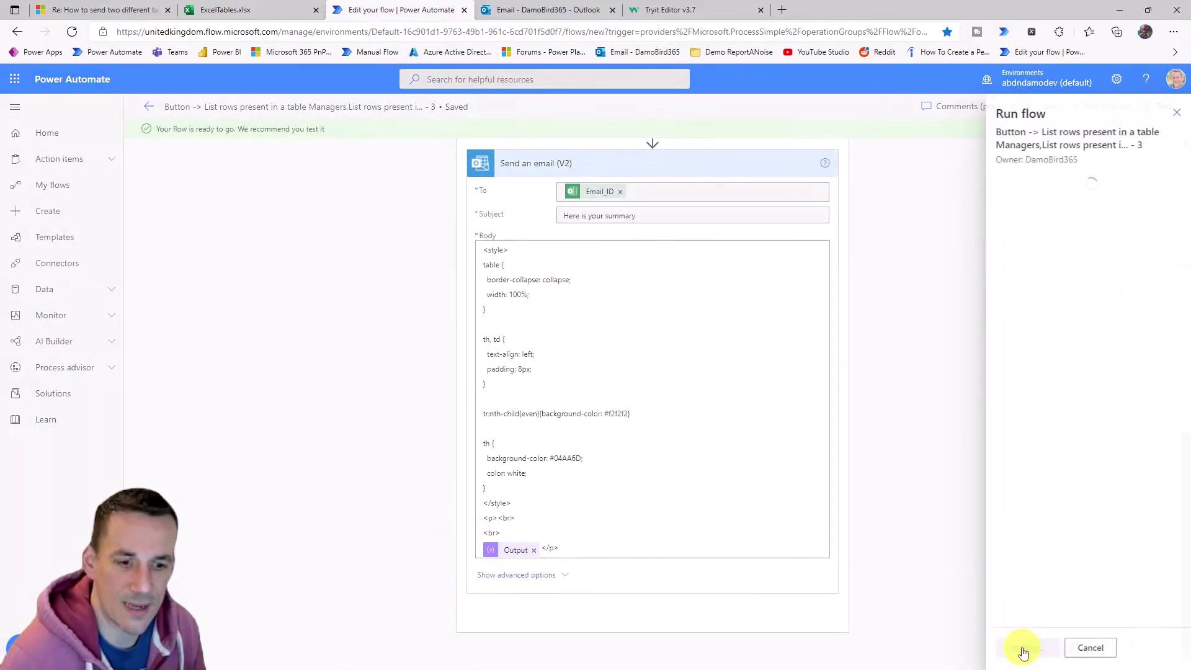
pyautogui.click(1022, 650)
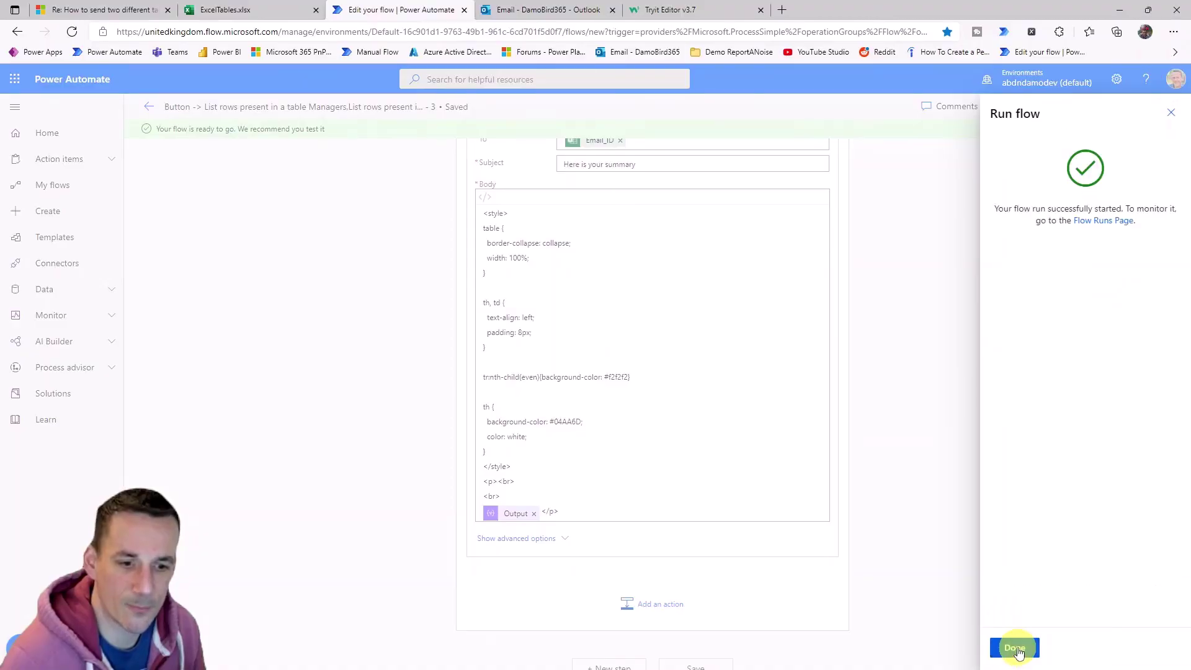
pyautogui.click(1015, 649)
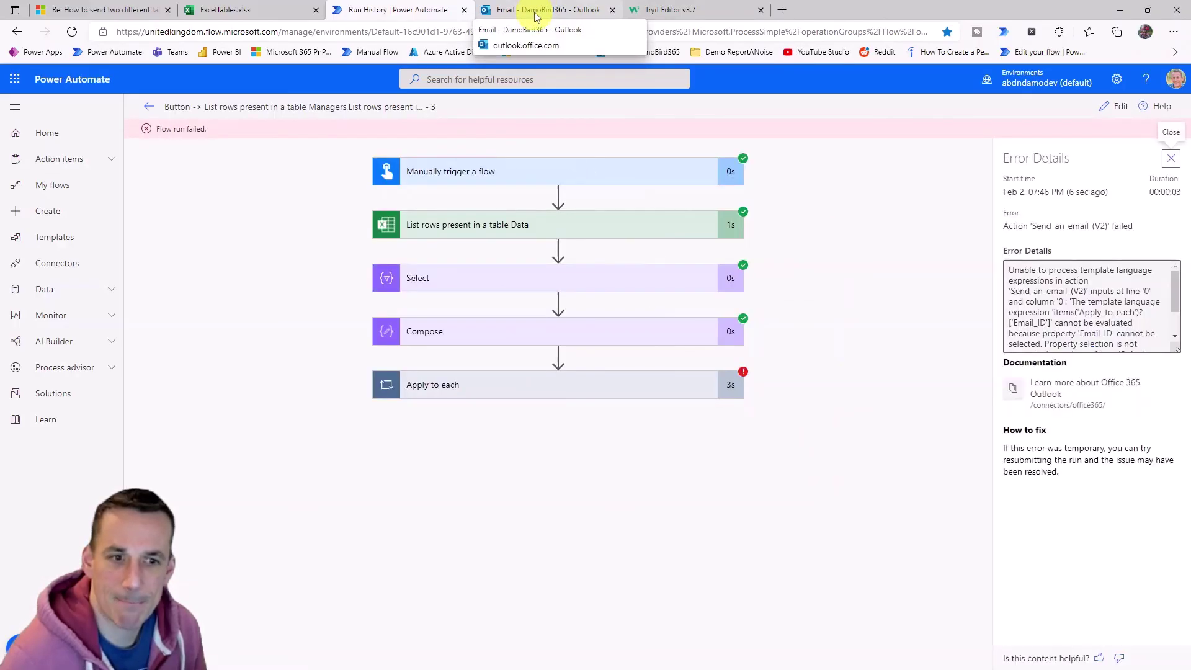
pyautogui.click(533, 386)
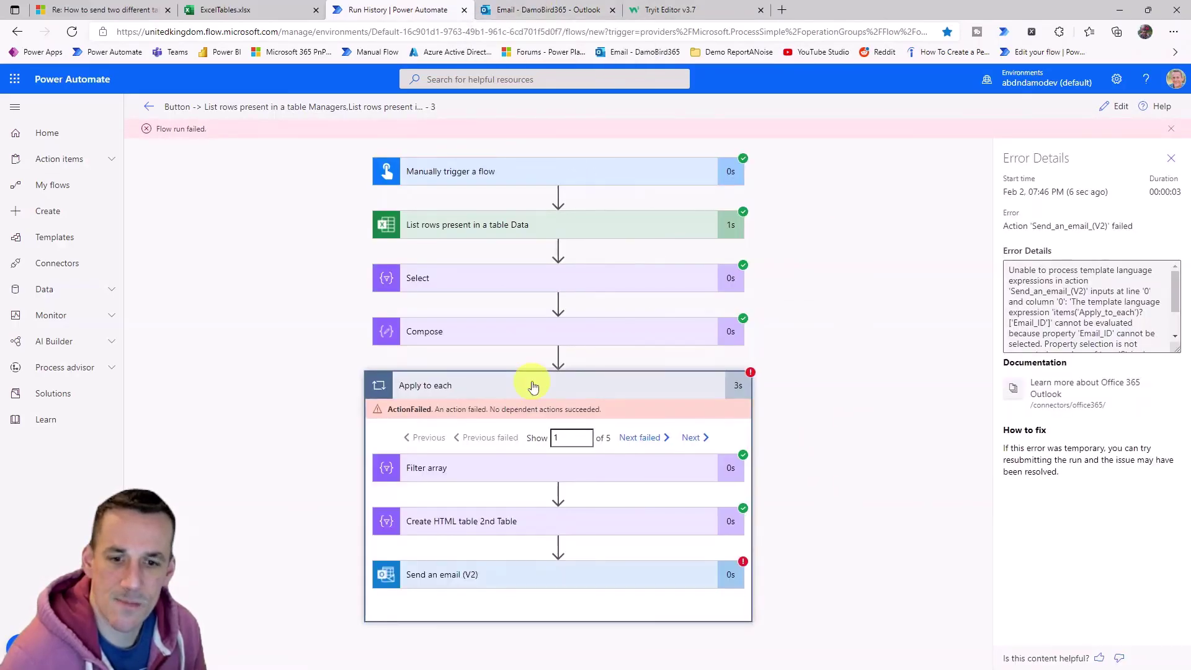
pyautogui.click(493, 585)
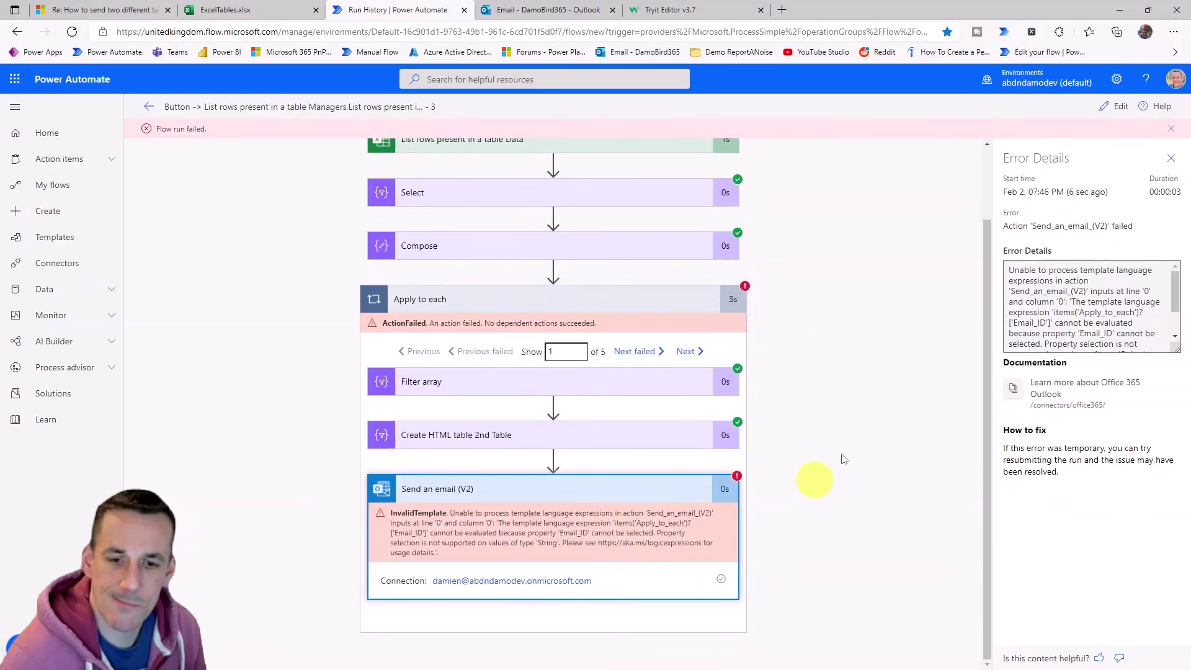
# Replace the email's To field Email_ID with the loop's Current item and save.
pyautogui.click(1121, 109)
pyautogui.scroll(-10, 798, 431)
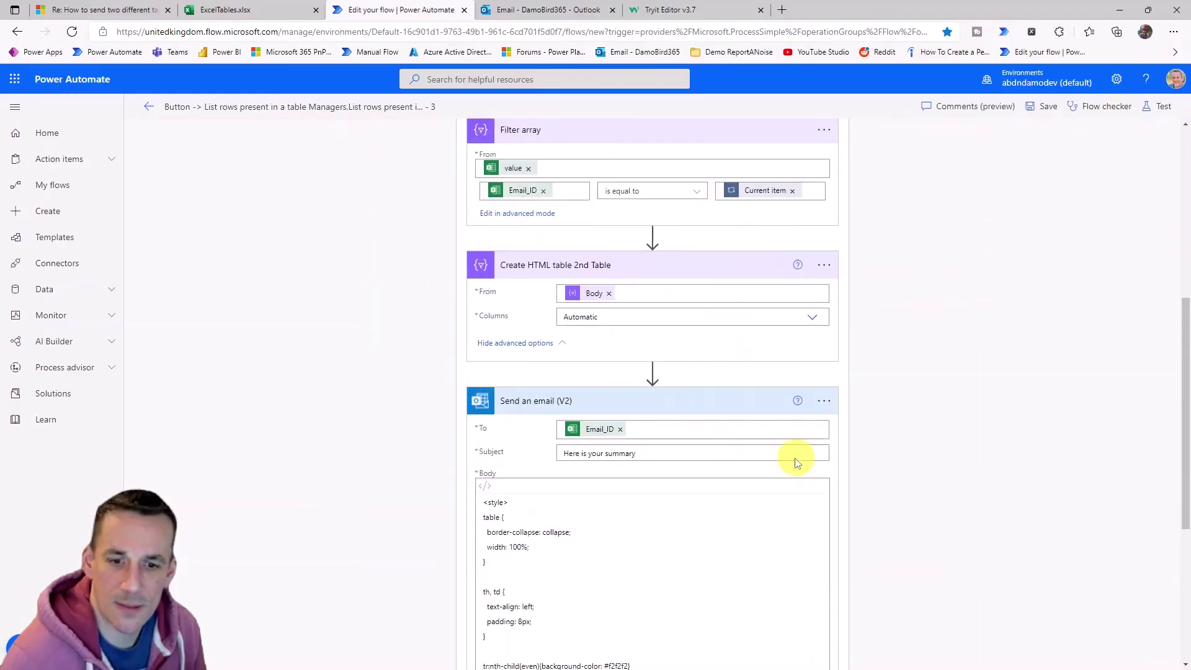
pyautogui.moveTo(591, 175)
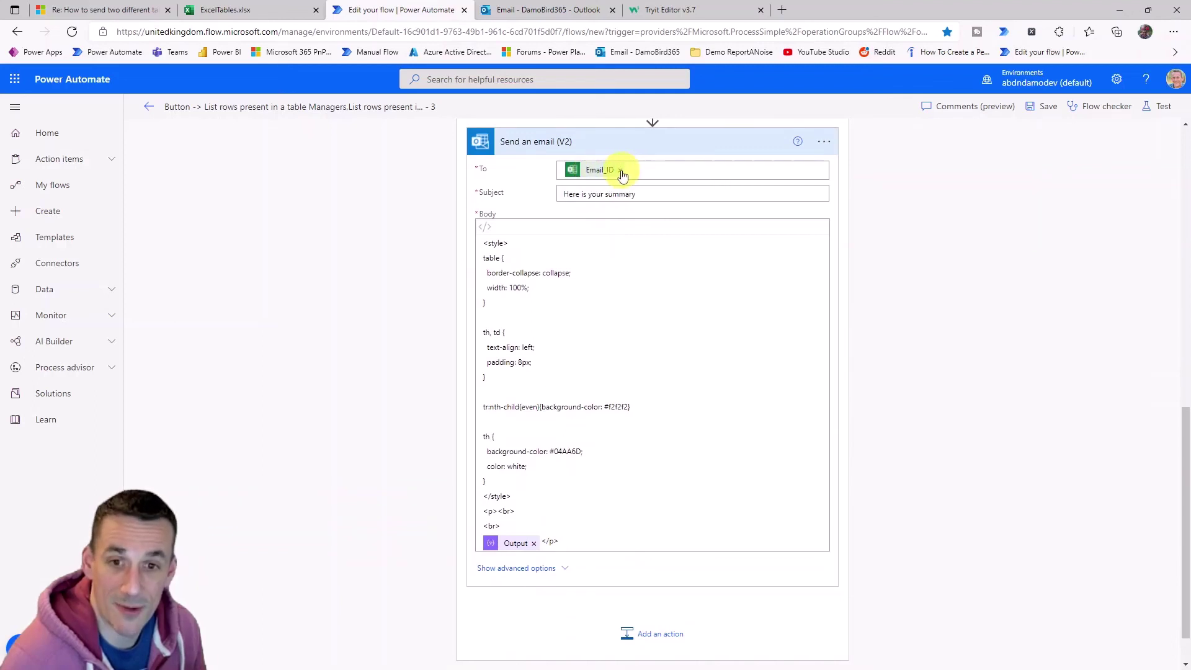
pyautogui.click(621, 171)
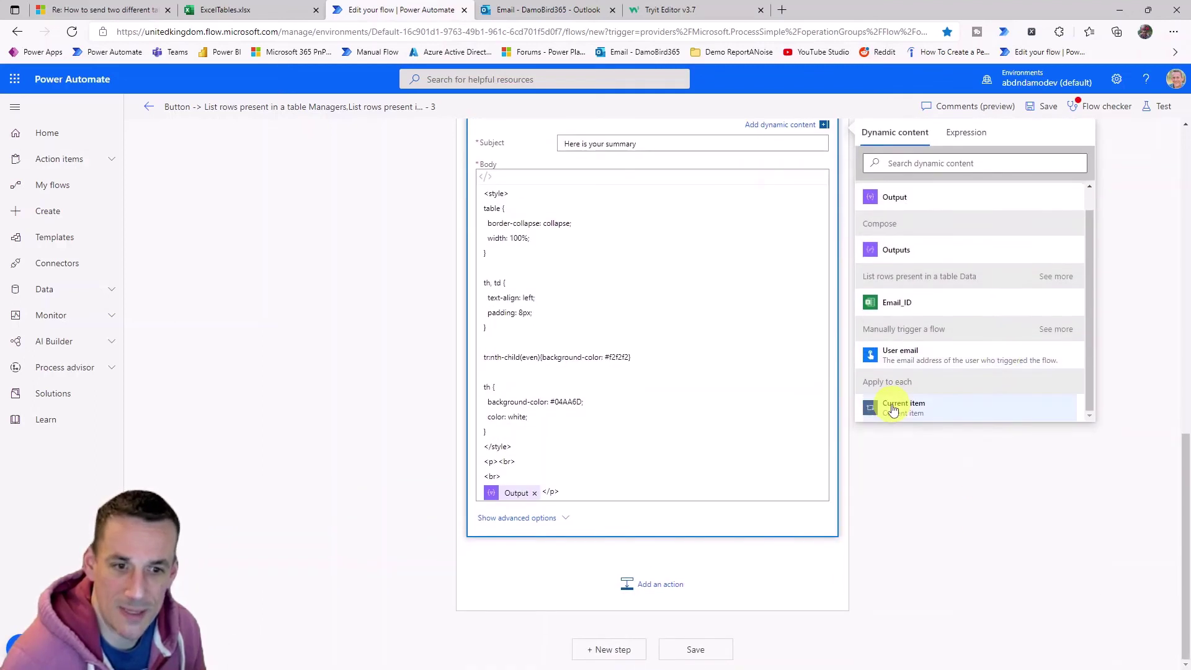
pyautogui.click(894, 409)
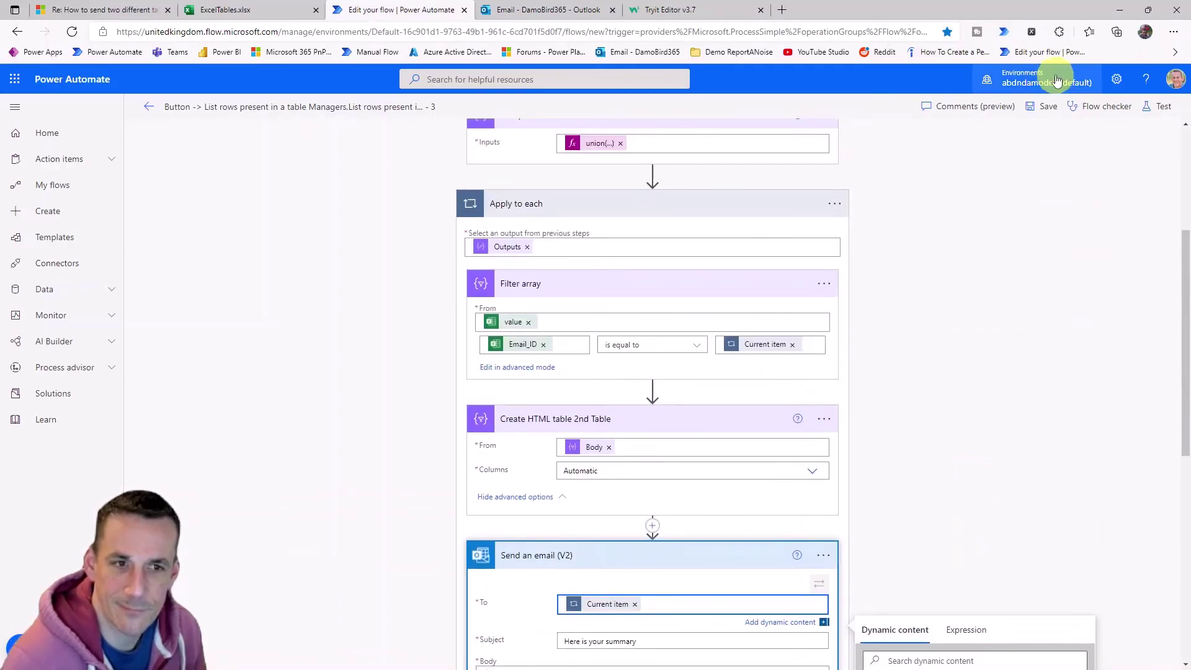
pyautogui.click(1042, 106)
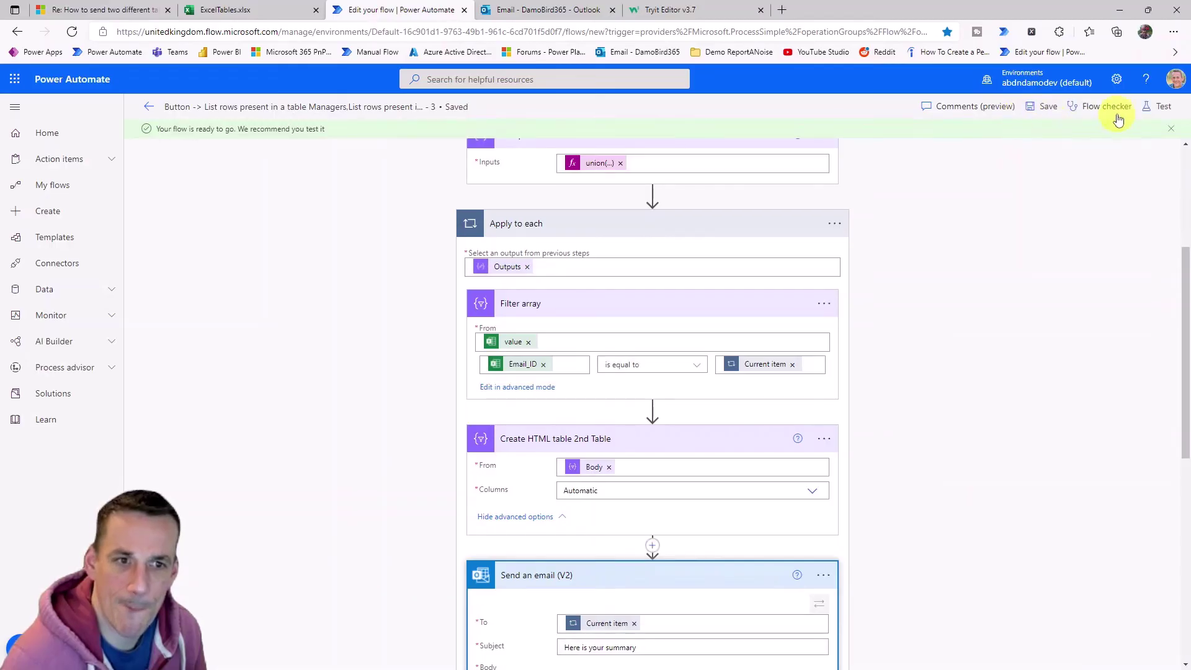
# Save and test-run the flow again with a manual trigger.
pyautogui.click(1159, 106)
pyautogui.click(1015, 646)
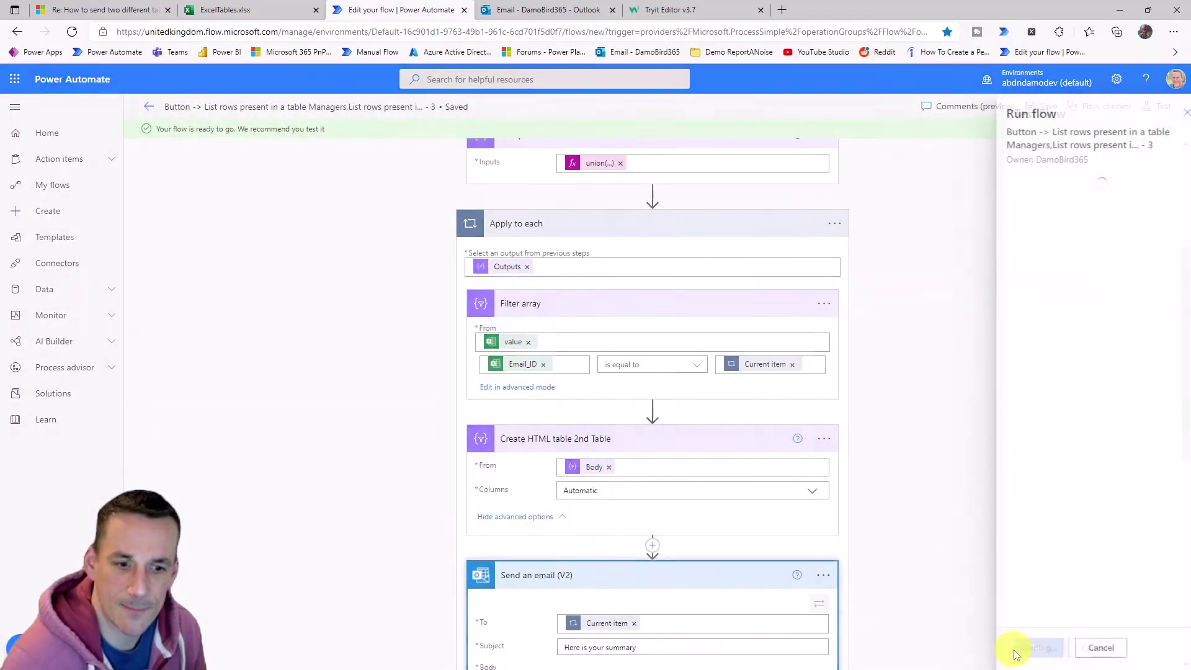
pyautogui.click(1024, 648)
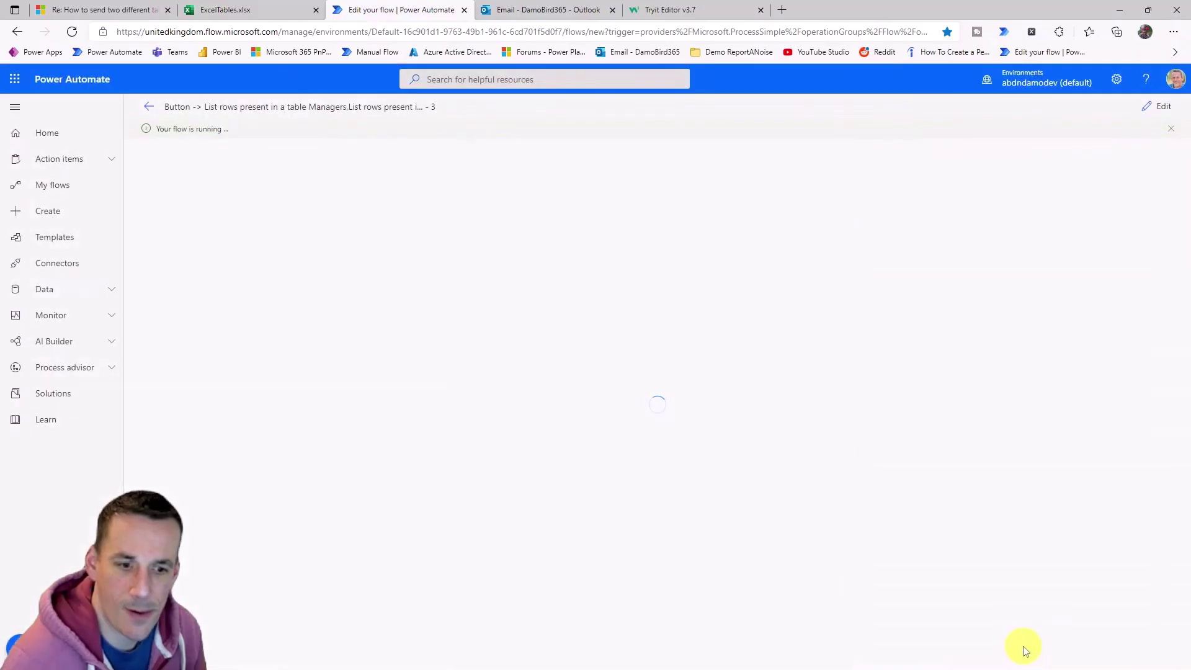
# Open the newest 'Here is your summary' email in Outlook, then return to Run History.
pyautogui.click(537, 11)
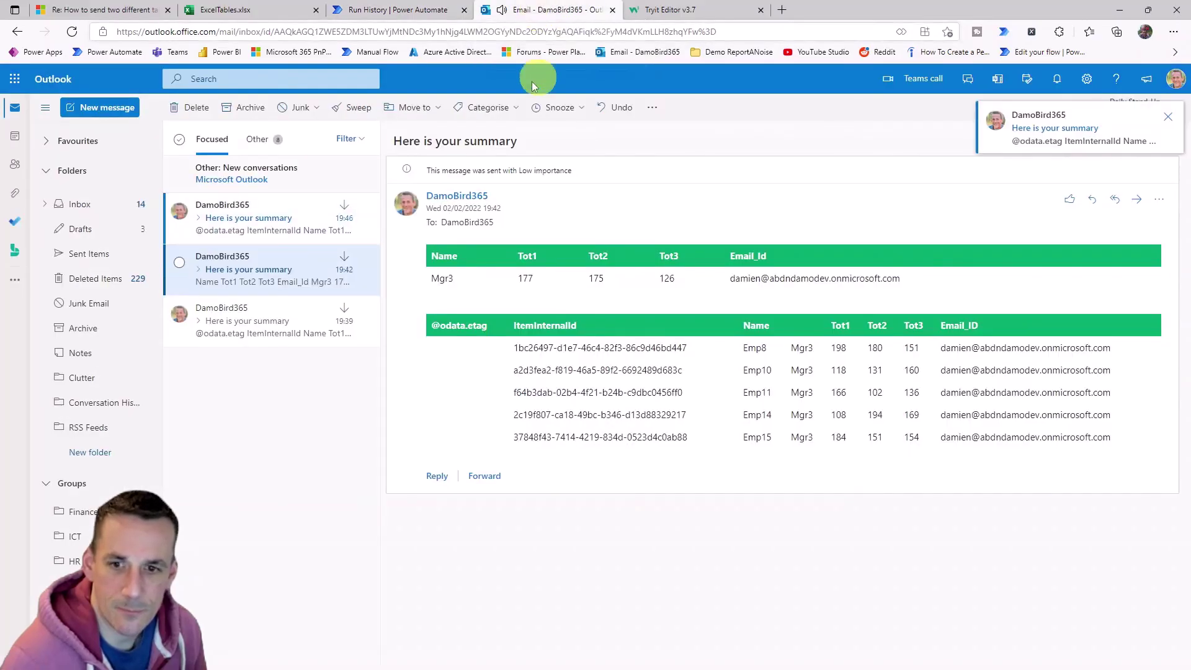
pyautogui.click(259, 225)
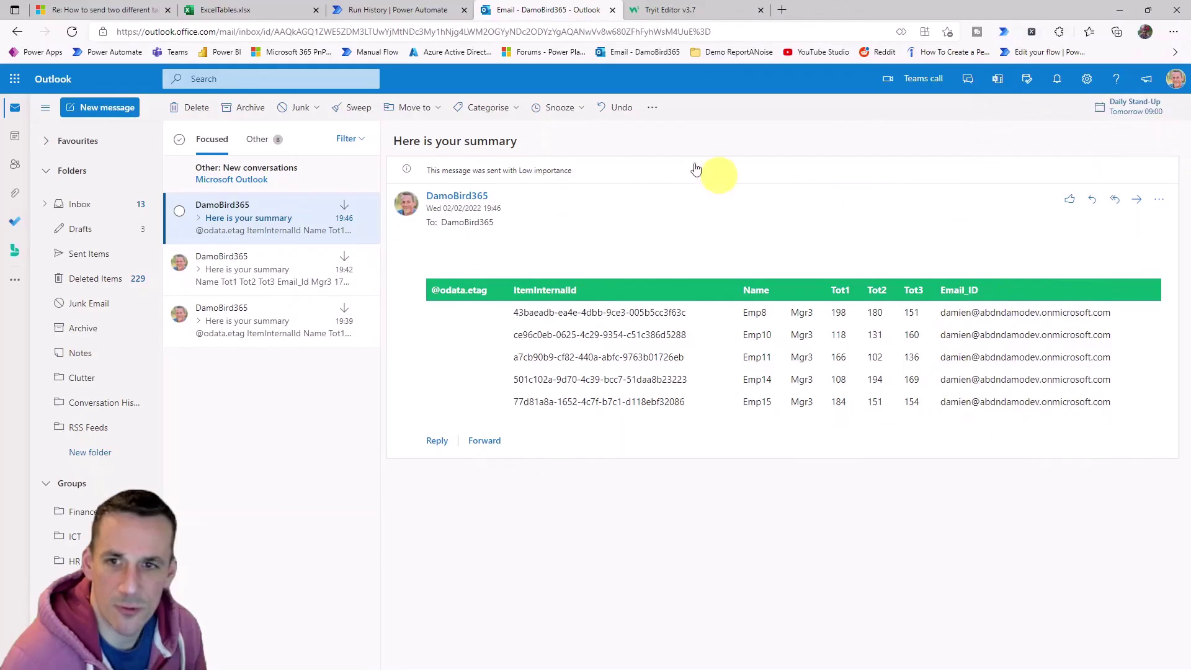
pyautogui.click(367, 11)
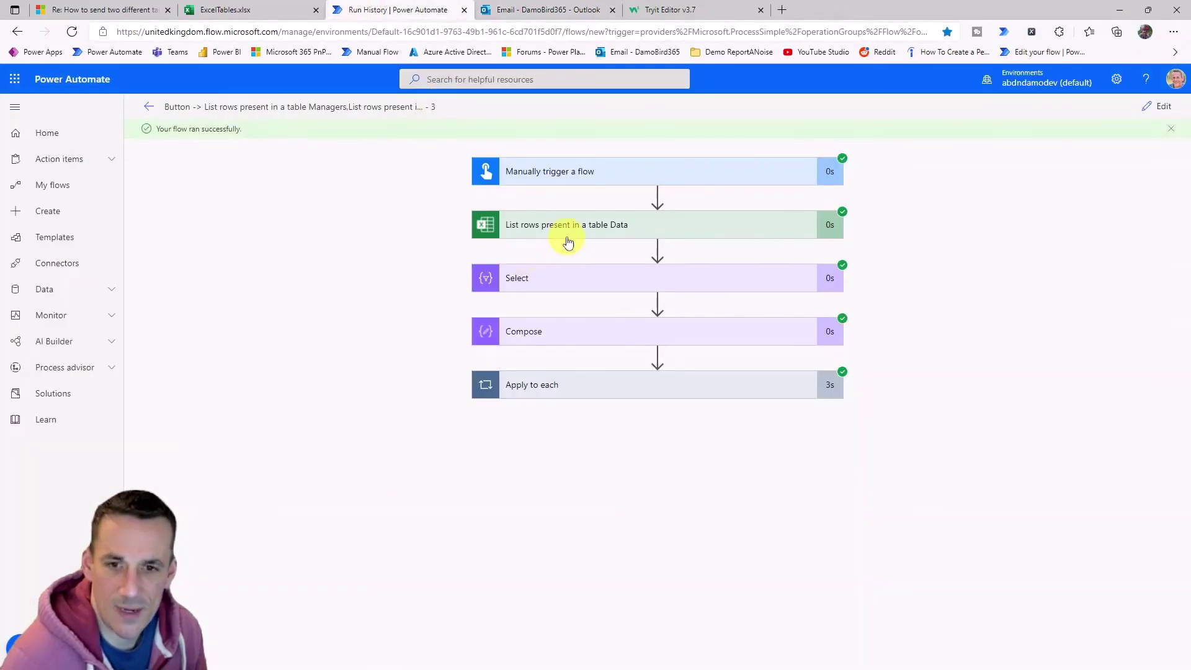
# Expand the Select action in the run to review its repeated manager email outputs.
pyautogui.click(540, 284)
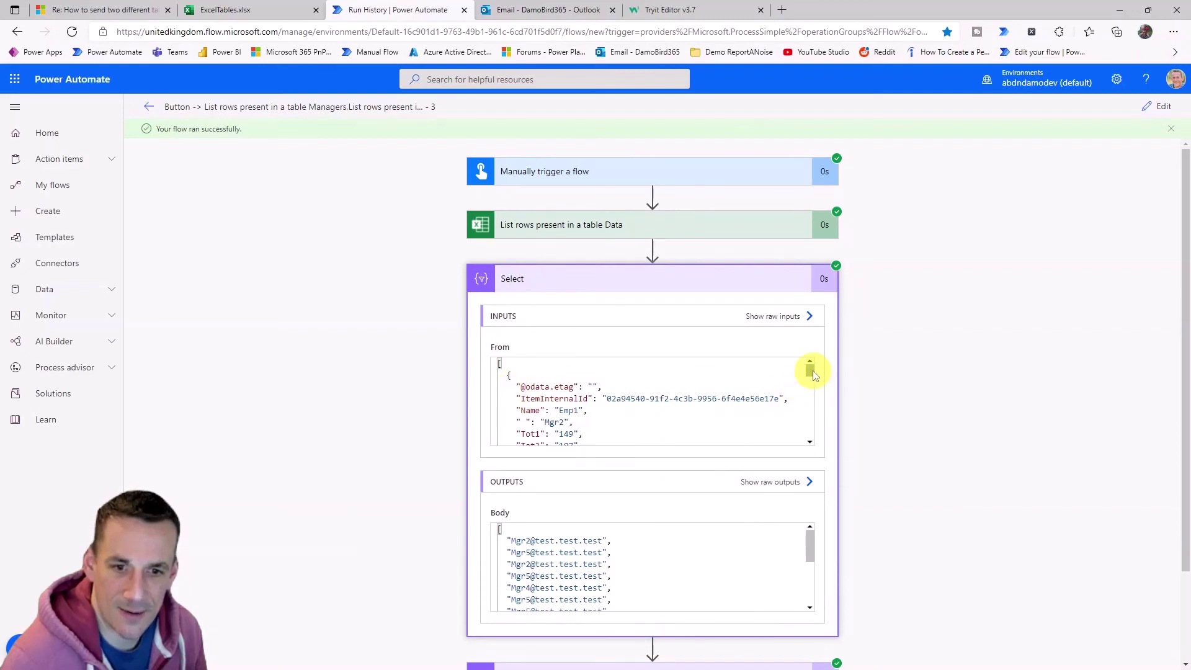
pyautogui.moveTo(813, 370); pyautogui.dragTo(813, 425)
pyautogui.scroll(-2, 853, 448)
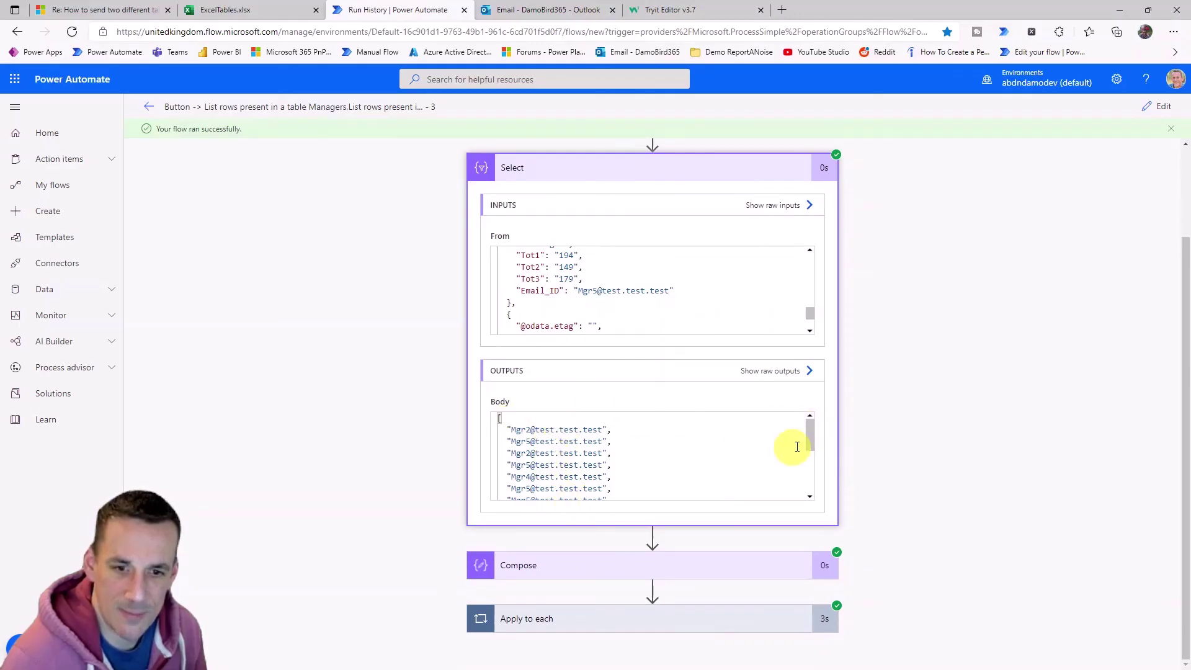
pyautogui.moveTo(810, 442); pyautogui.dragTo(810, 489)
# Expand Compose to see the duplicates reduced to five unique manager addresses.
pyautogui.click(657, 555)
pyautogui.scroll(-4, 881, 474)
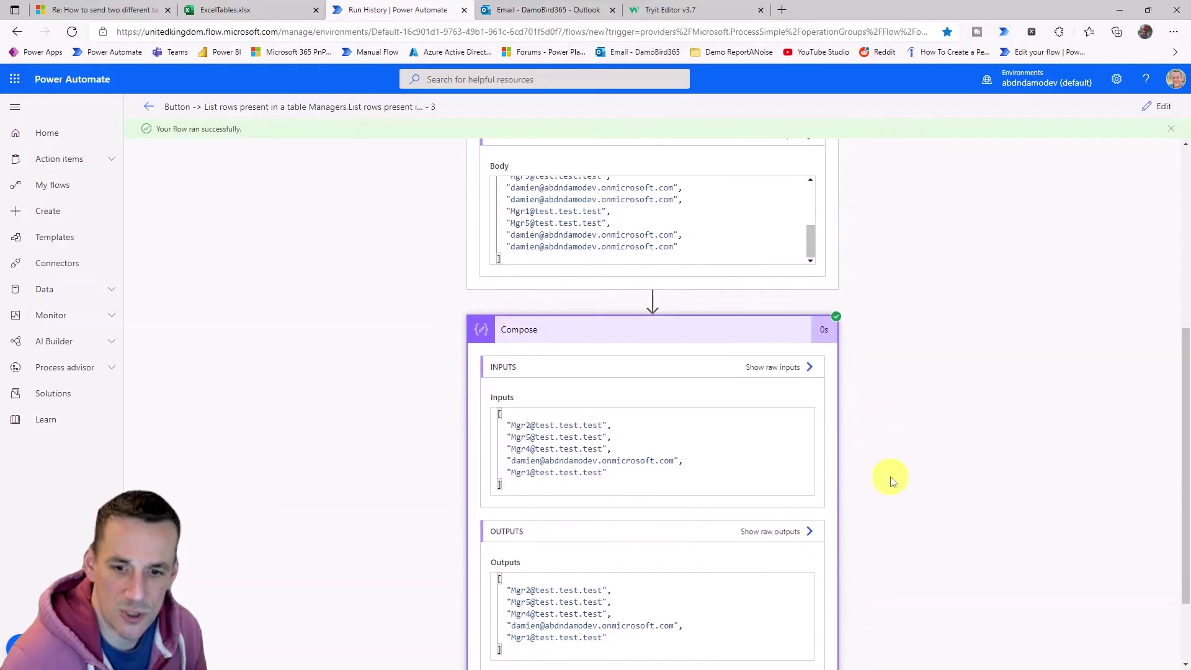
pyautogui.scroll(-2, 842, 470)
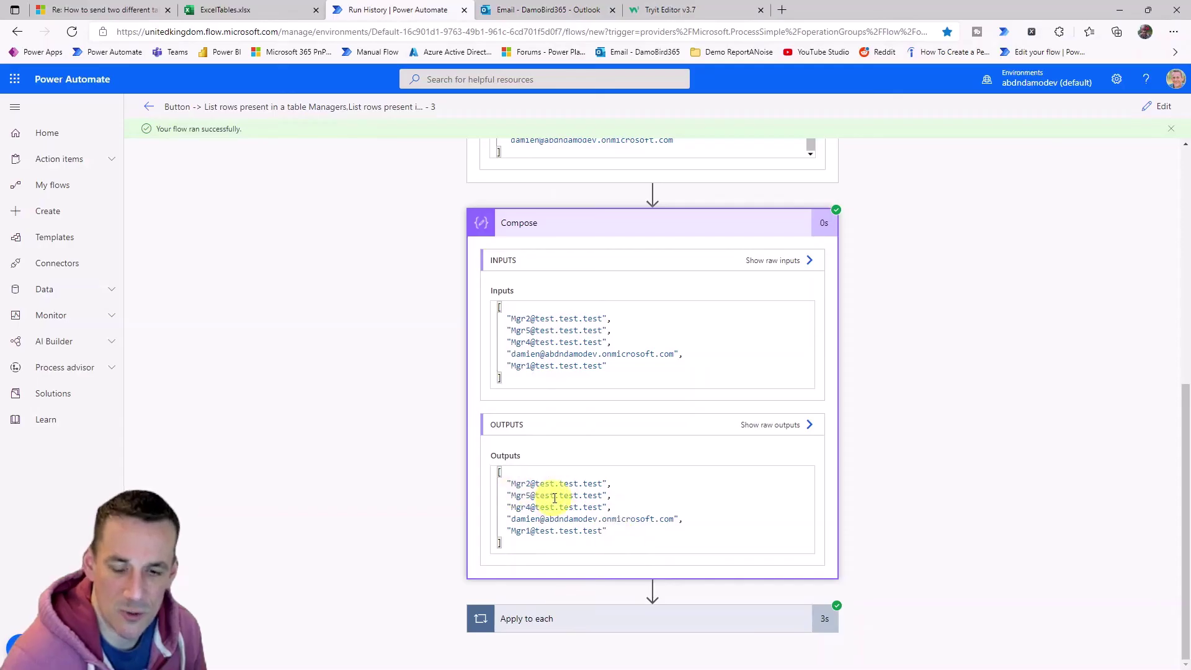
pyautogui.scroll(-3, 853, 379)
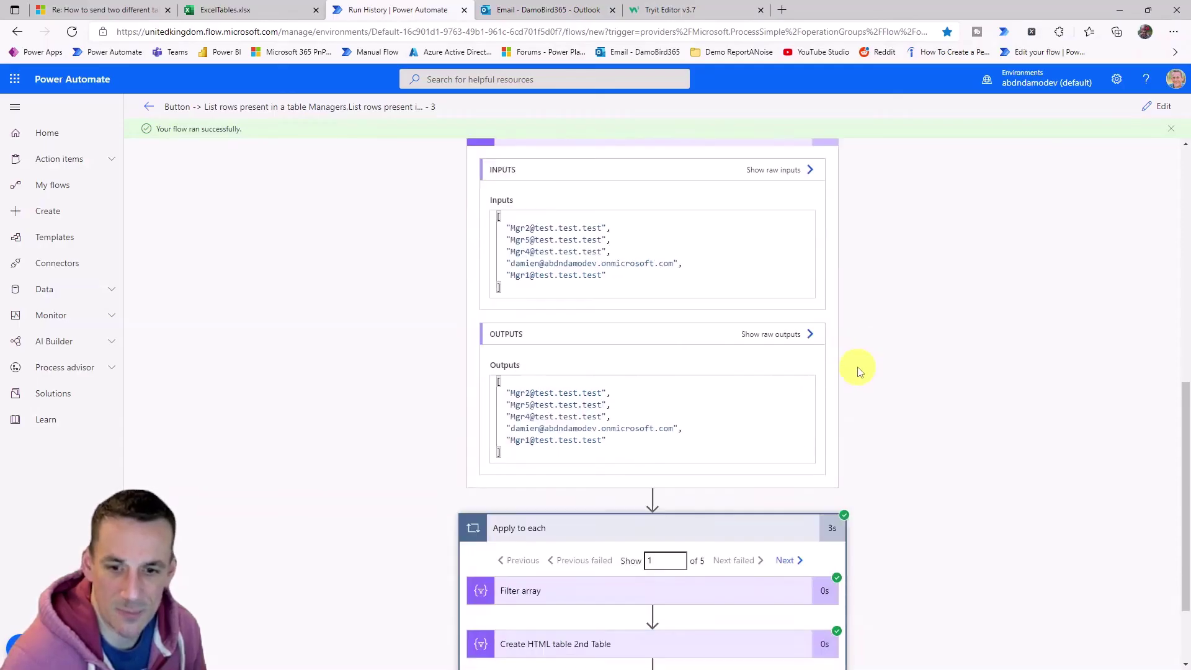